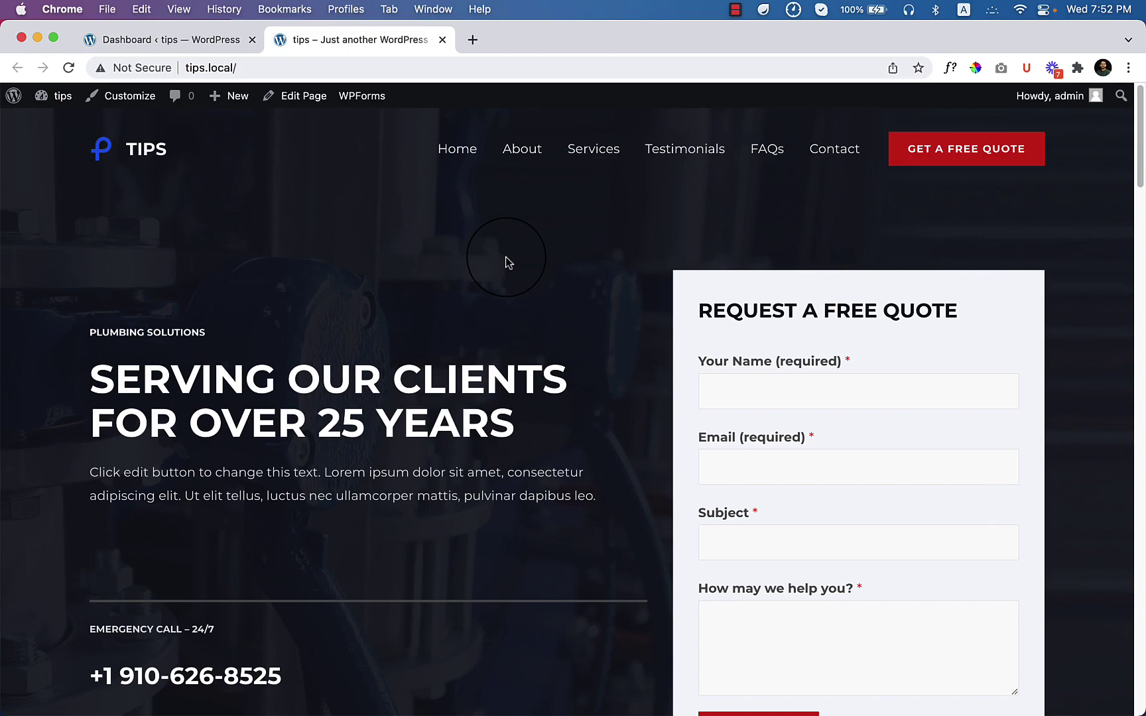
Look through the plumbing site's home page from the quote form to the testimonials, review logos and footer.
scroll(506, 261, down, 10)
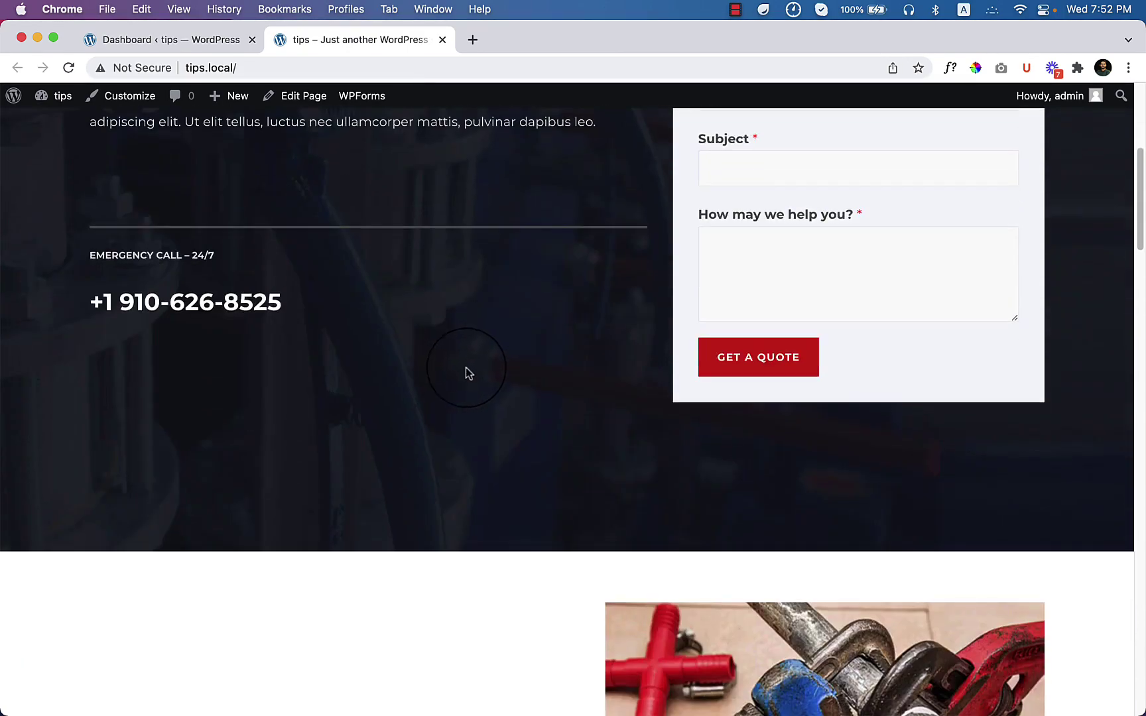
scroll(466, 368, down, 20)
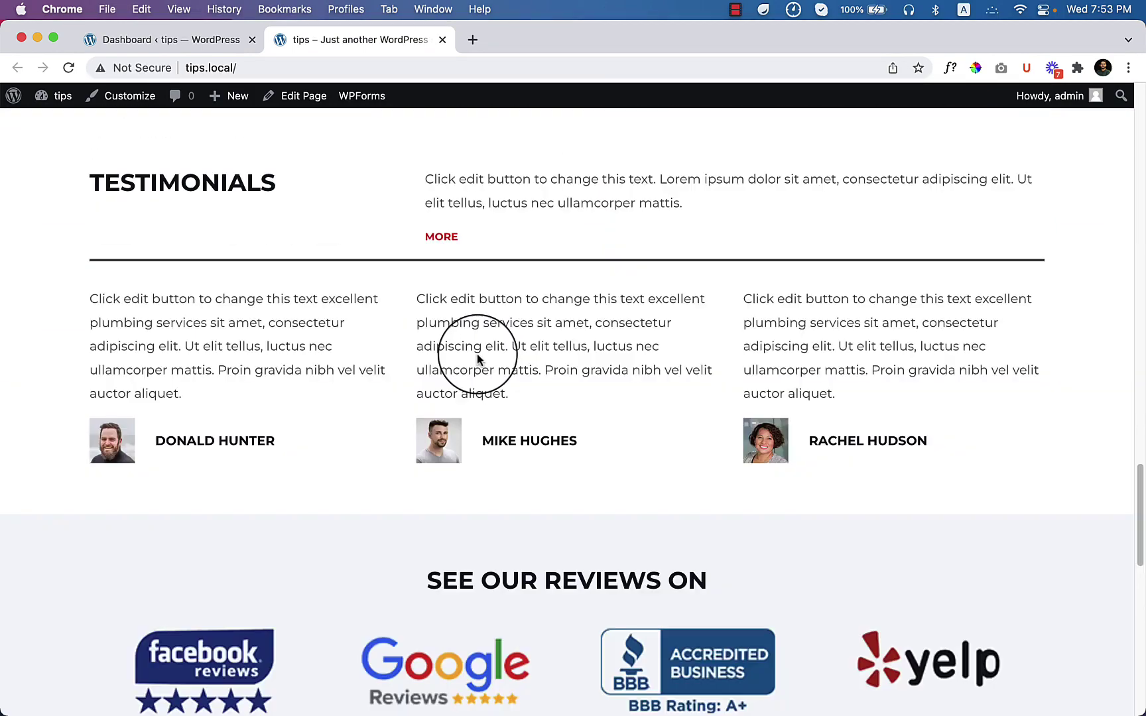
scroll(511, 371, down, 5)
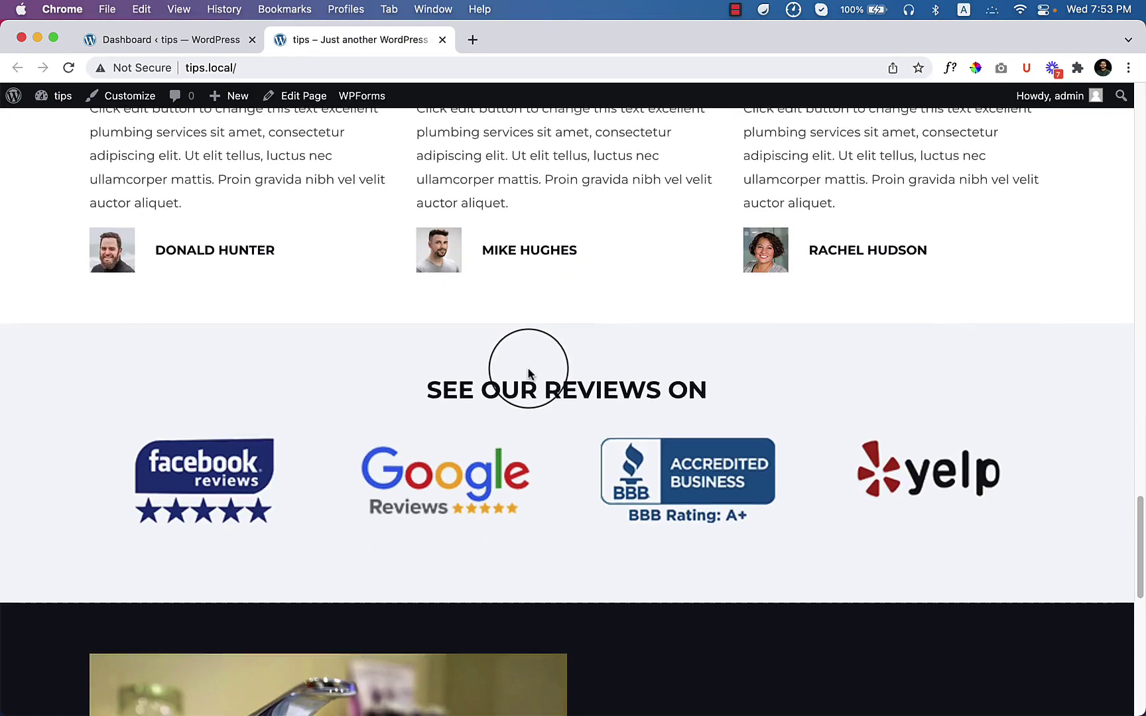
scroll(527, 372, down, 12)
scroll(529, 377, down, 1)
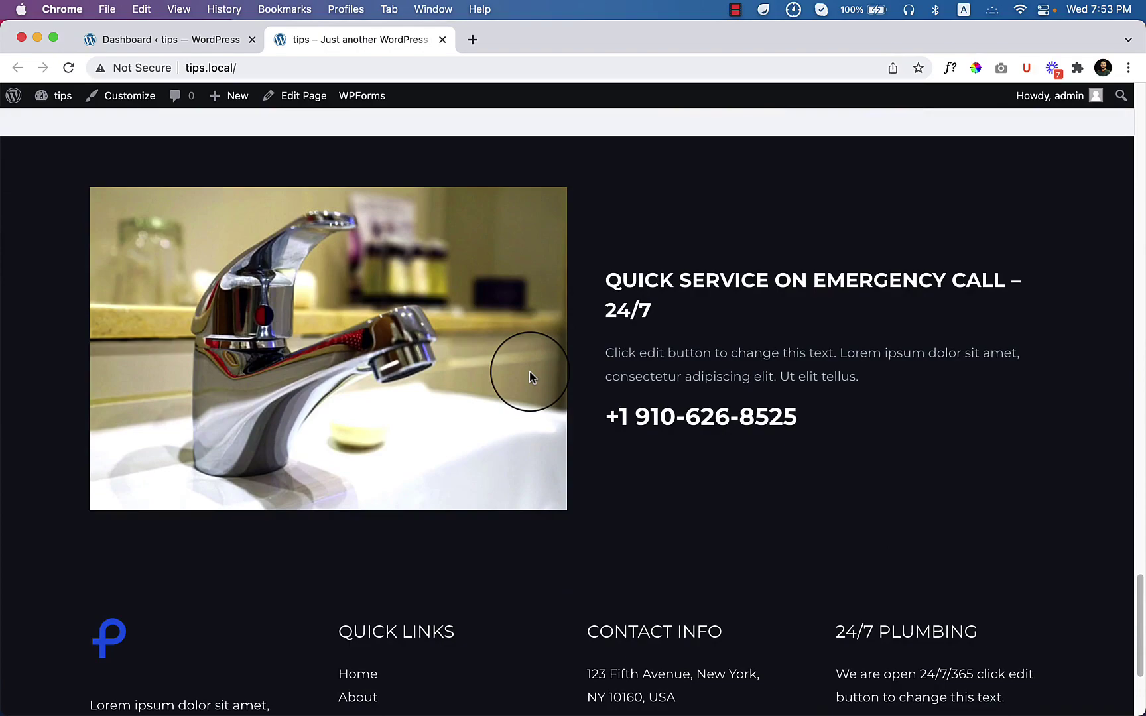
scroll(529, 376, down, 5)
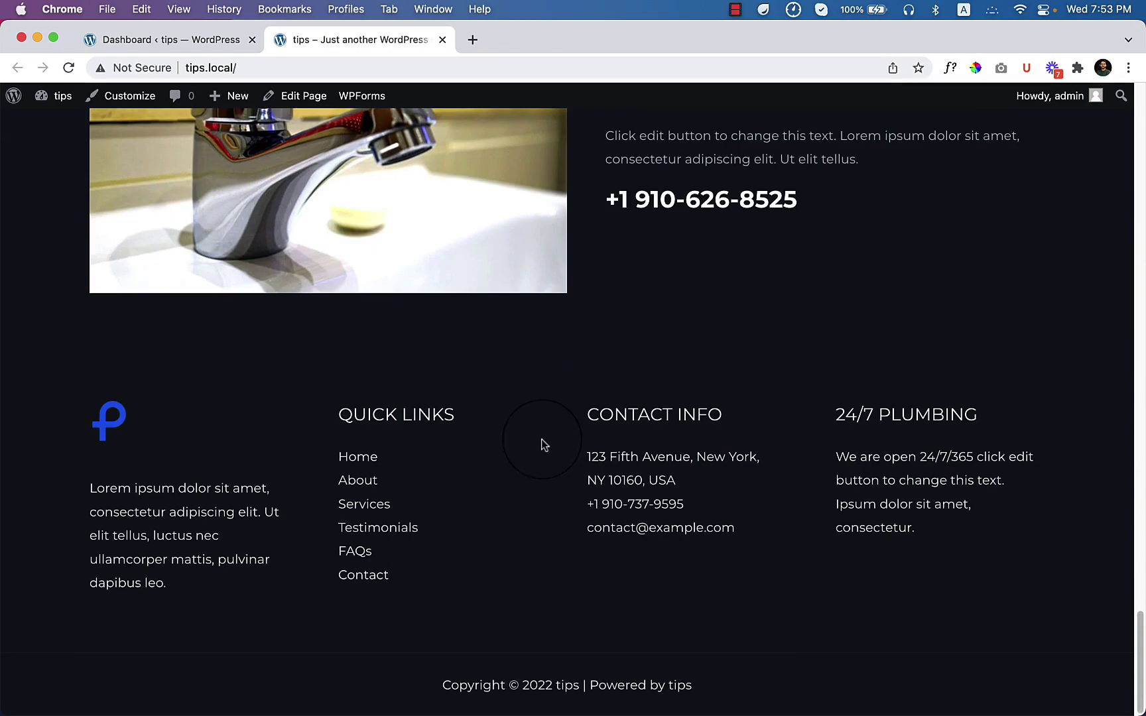
scroll(542, 444, up, 20)
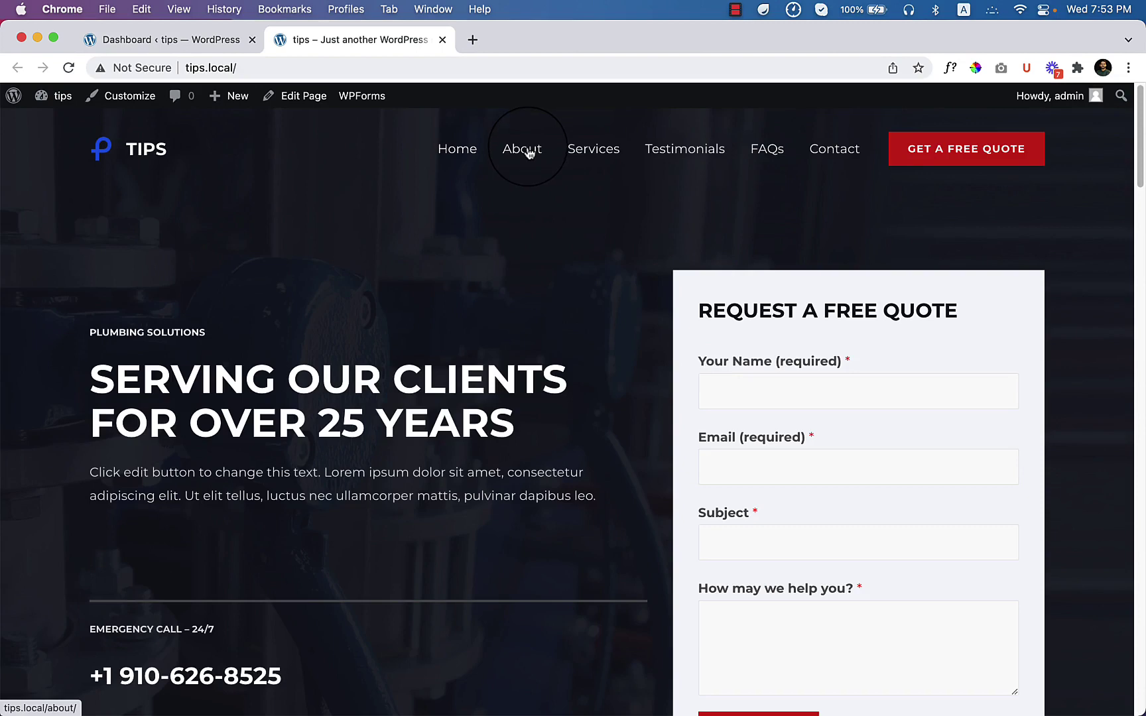
View the site's About, Services, Testimonials and FAQs pages one after another.
click(523, 150)
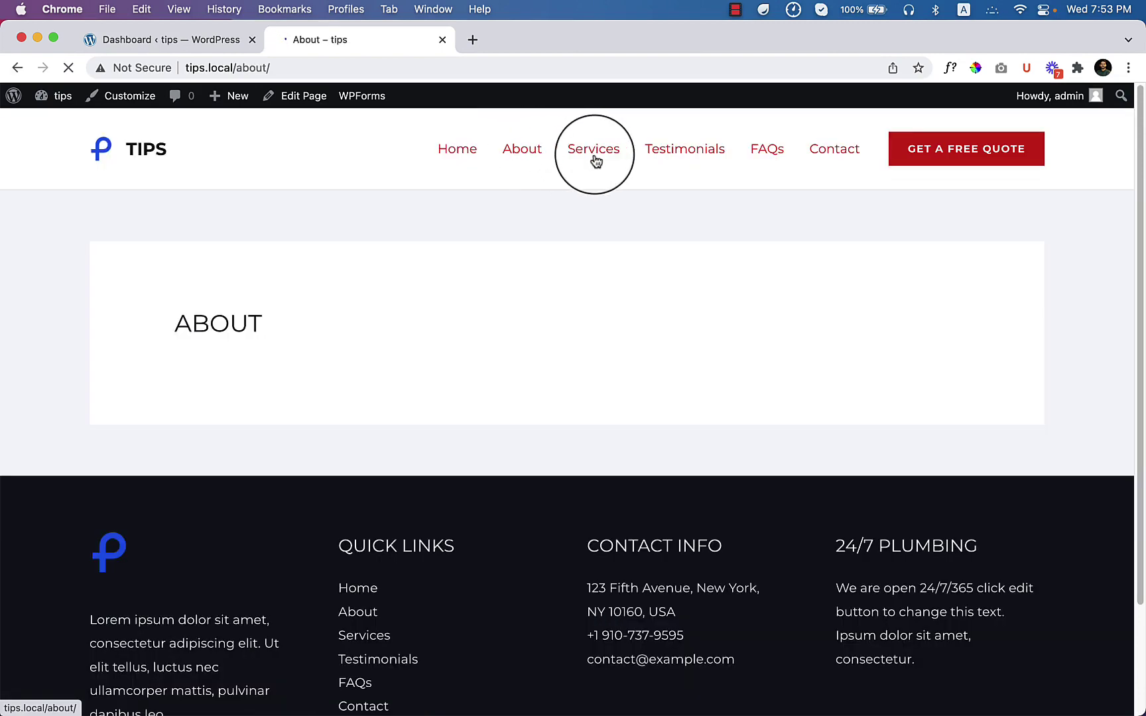
click(594, 150)
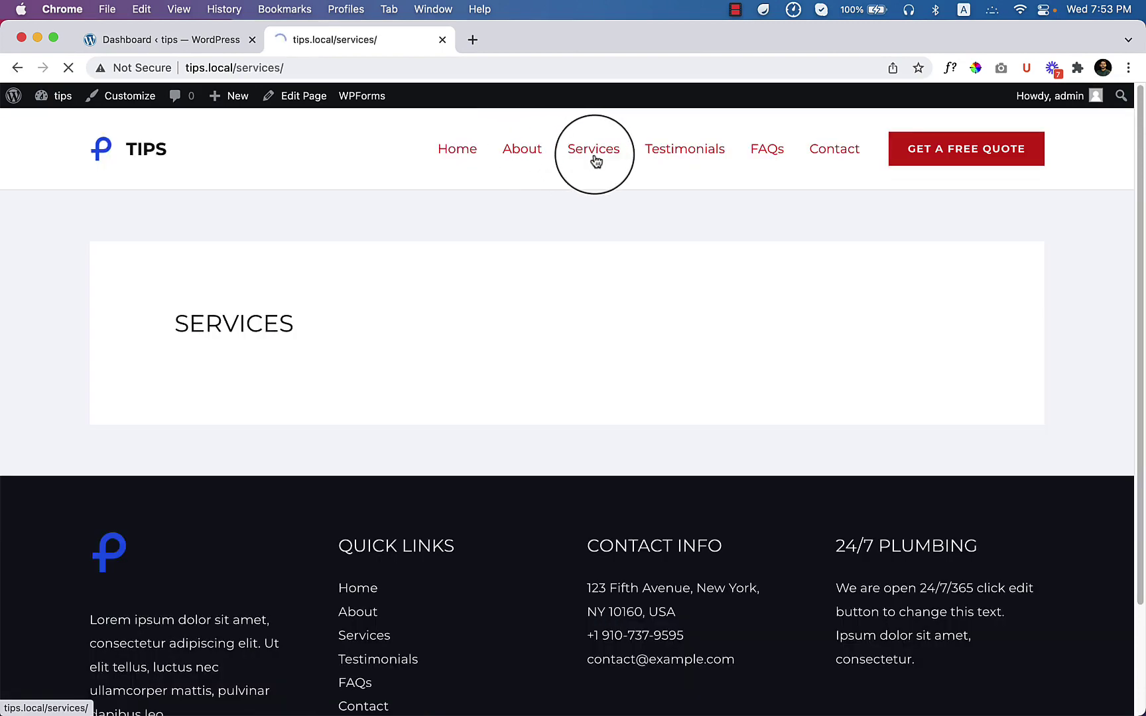
click(688, 151)
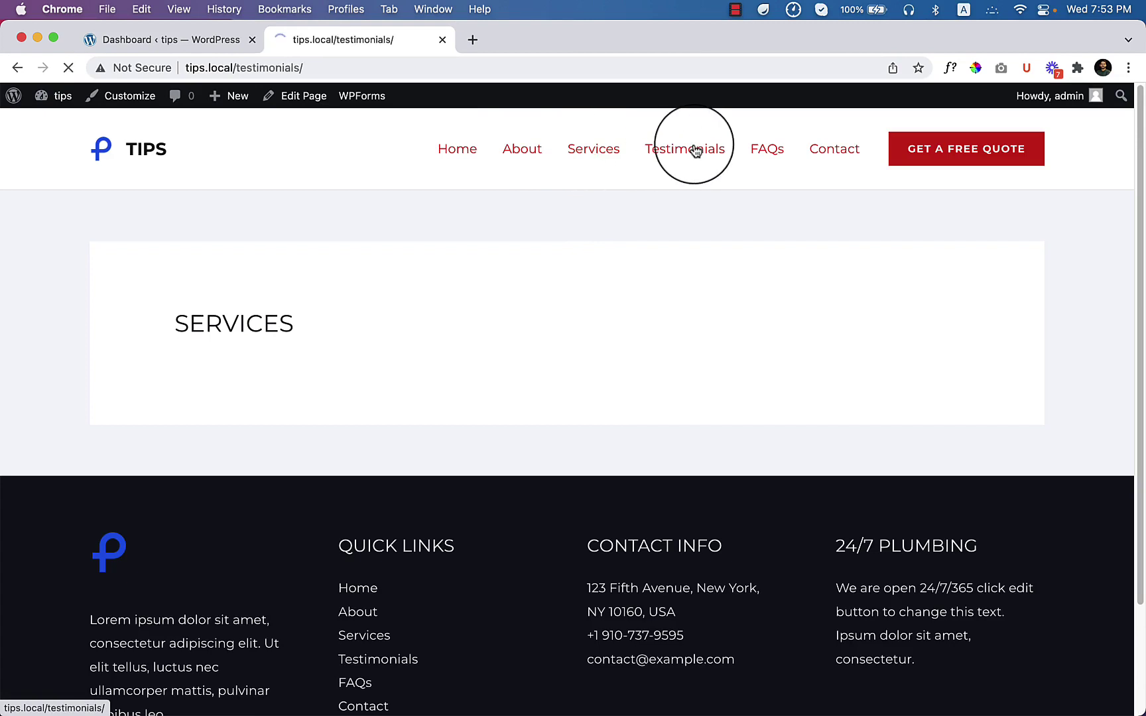
click(769, 153)
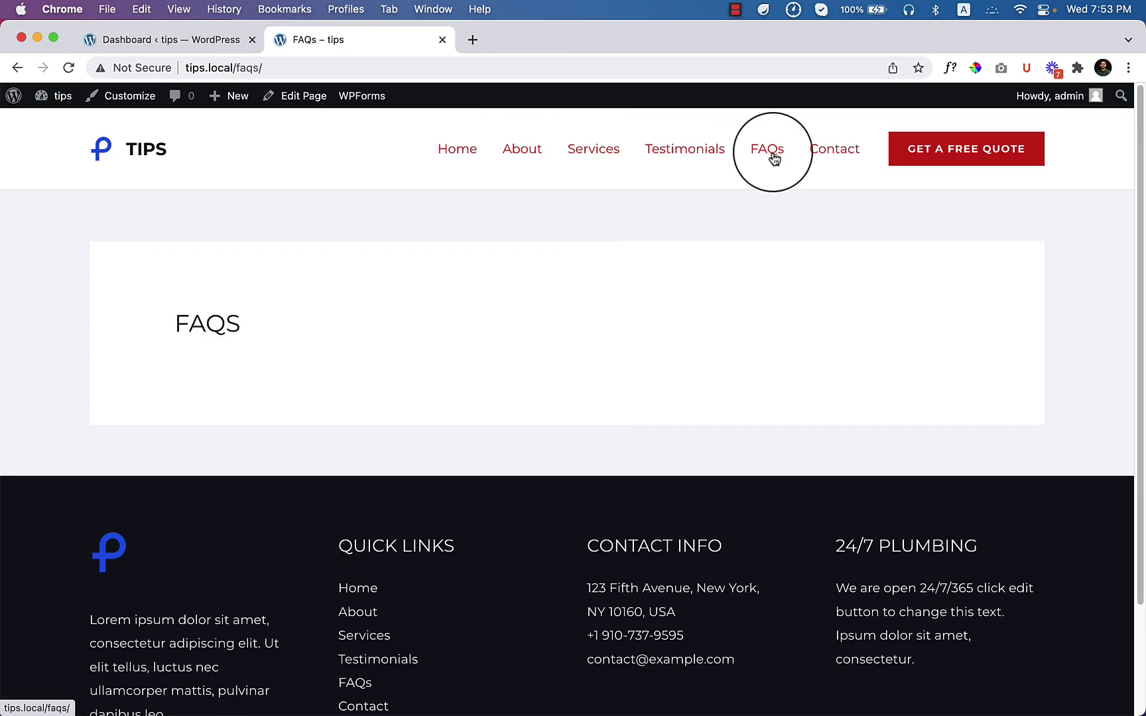
Return to the WordPress dashboard and view the installed themes to check which one is active.
click(138, 42)
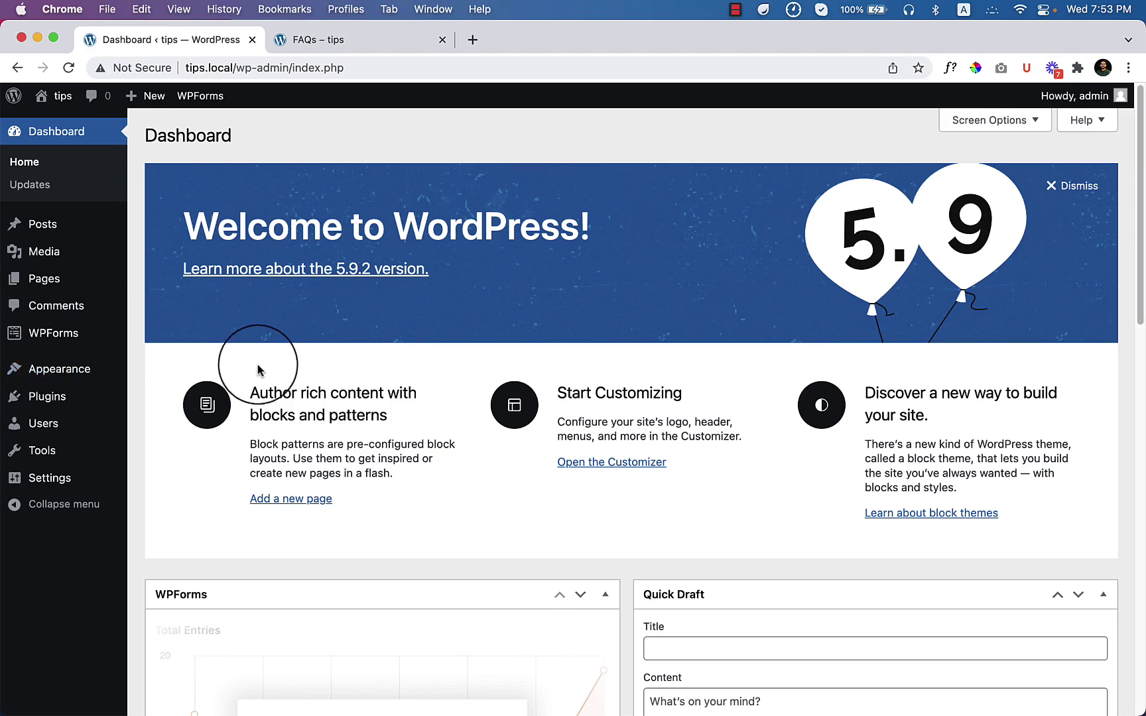
mouse_move(91, 382)
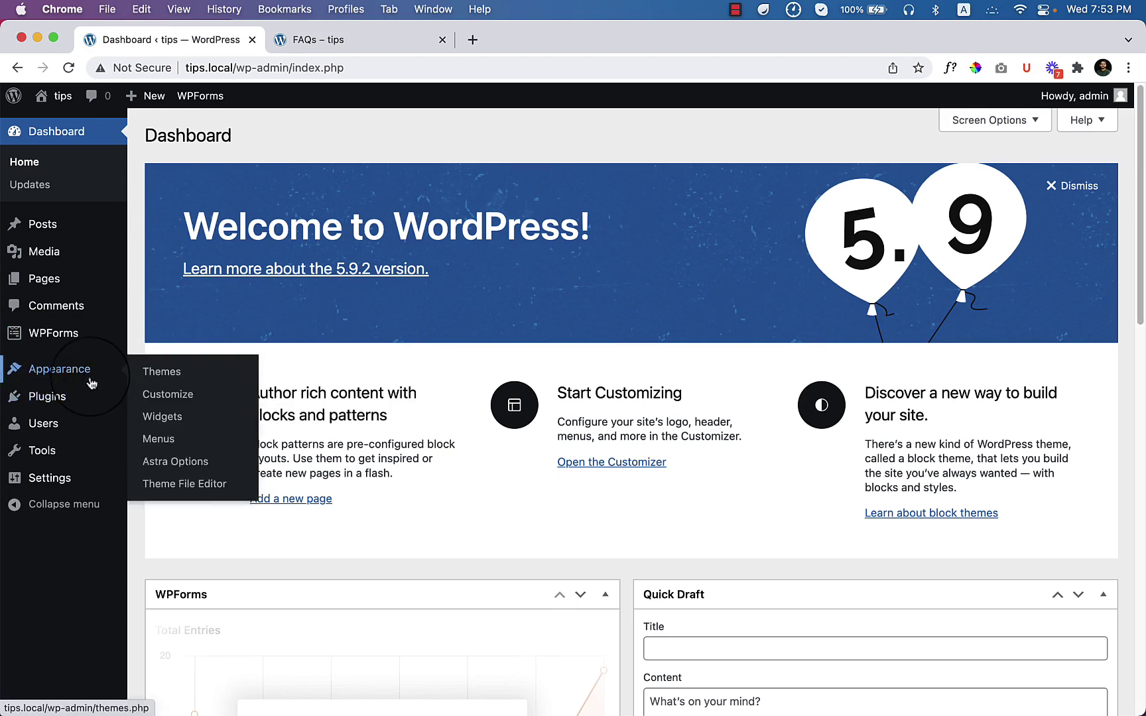
click(159, 380)
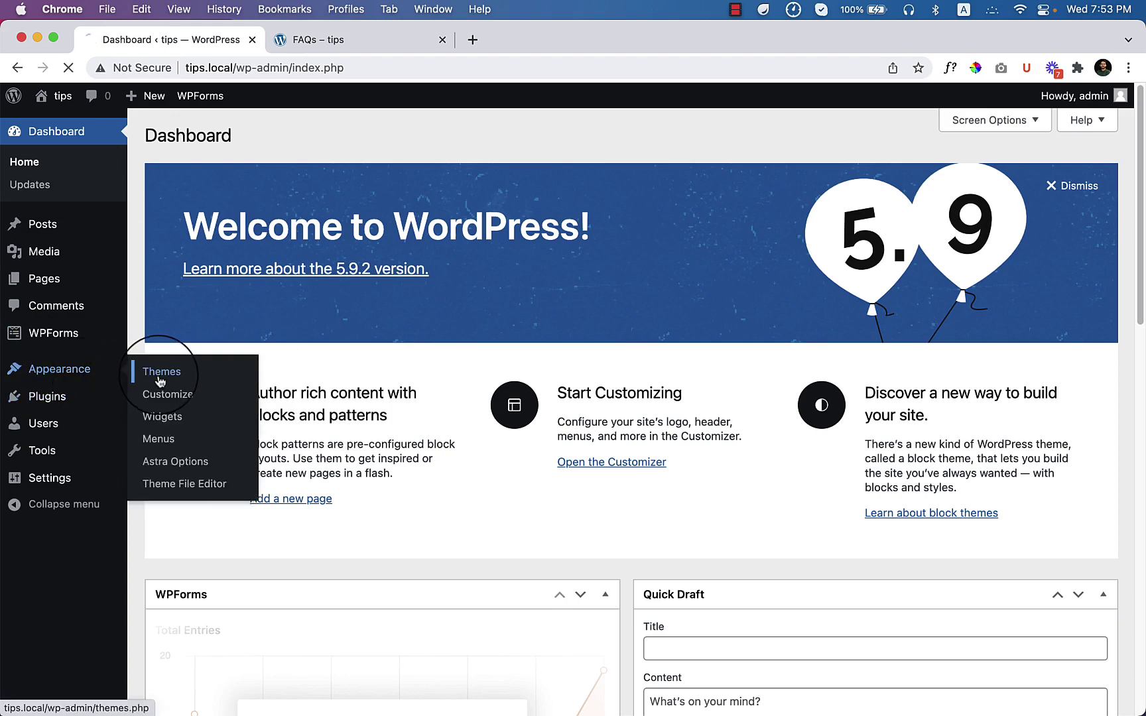
mouse_move(184, 336)
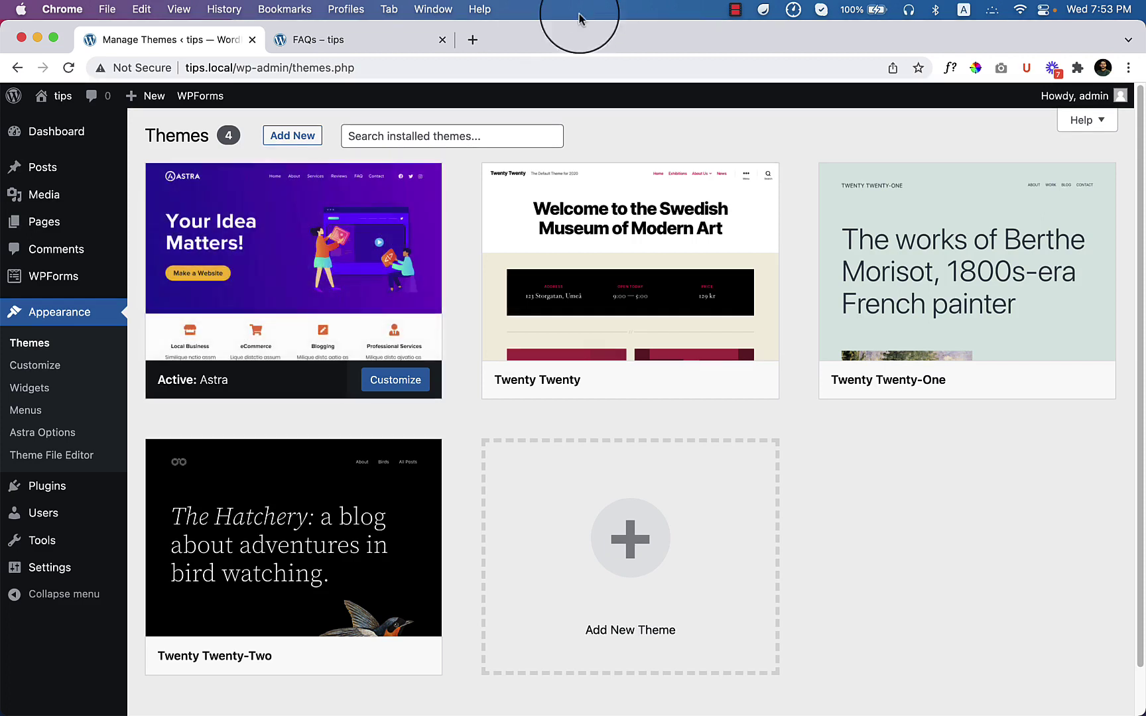
Open wordpress.org in a new browser tab and look over its home page.
click(472, 39)
text(word)
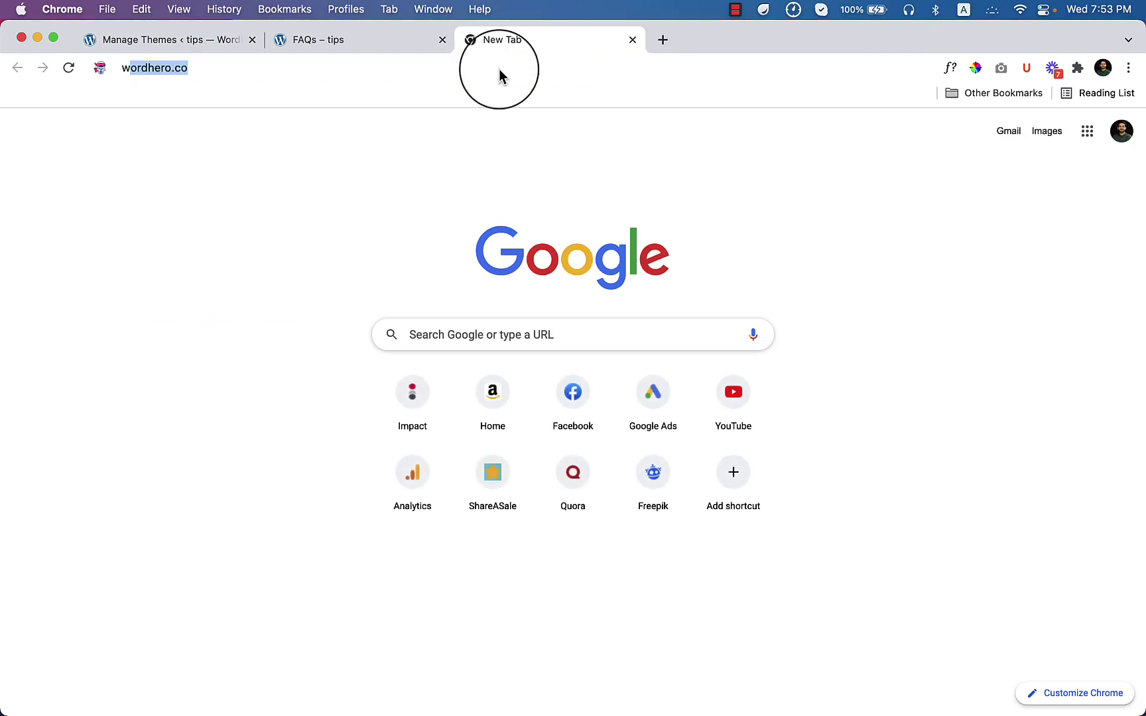
text(press)
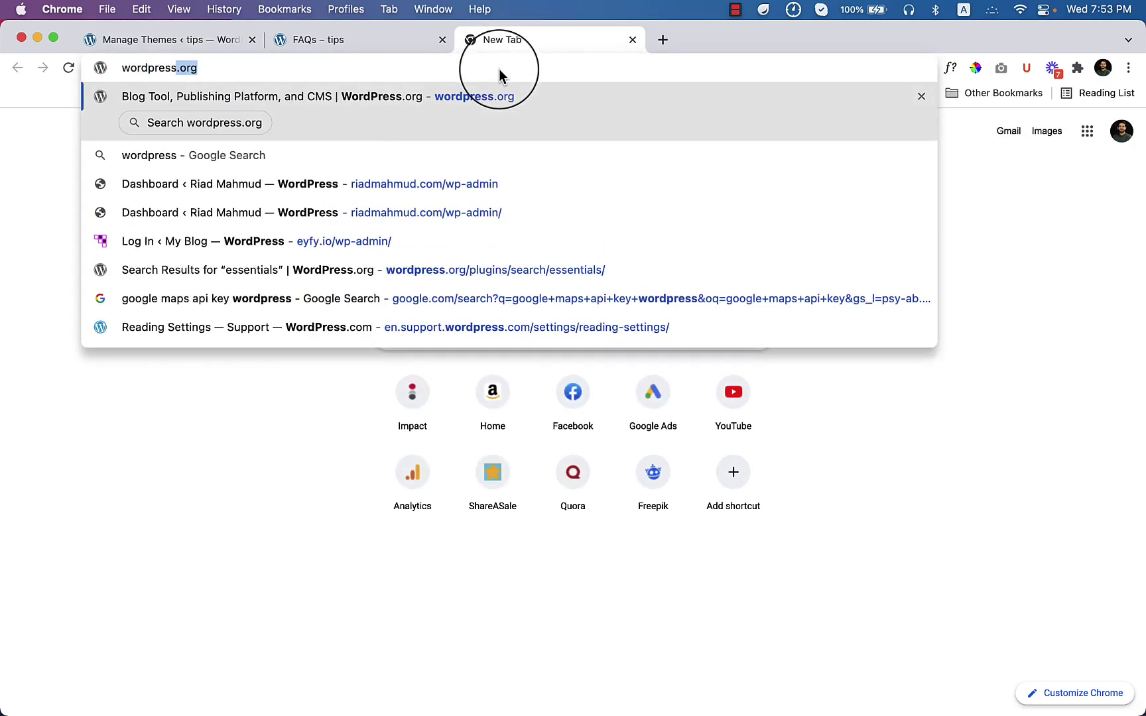
key(Return)
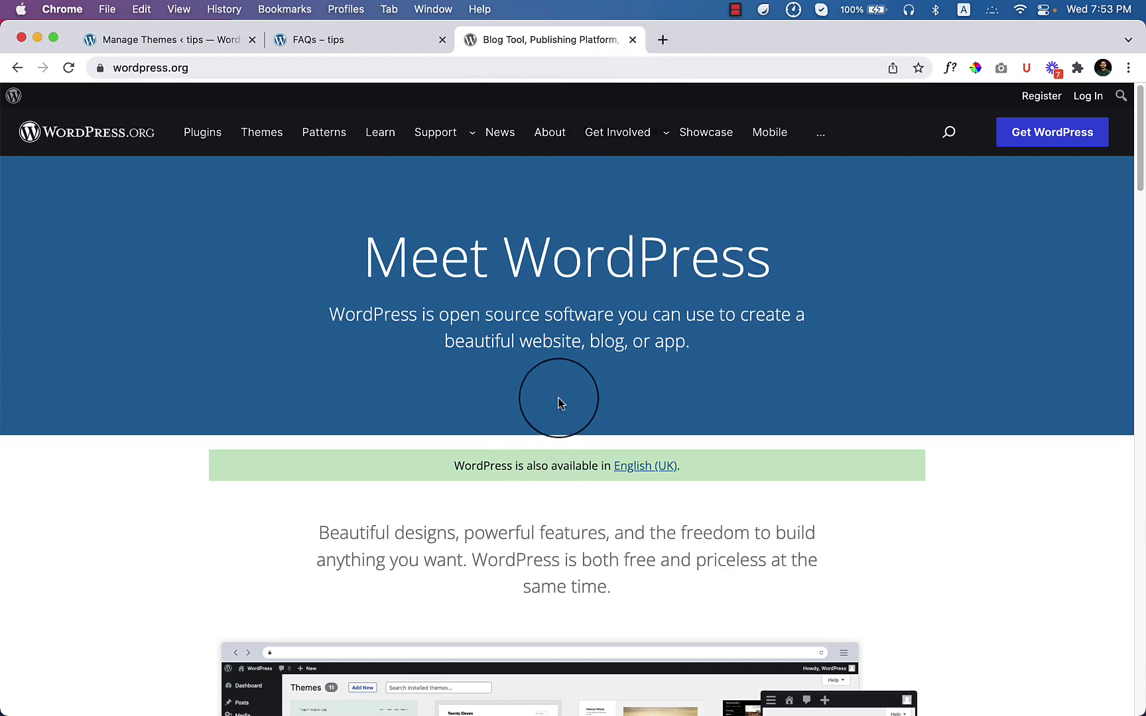
scroll(557, 398, down, 3)
scroll(549, 388, up, 3)
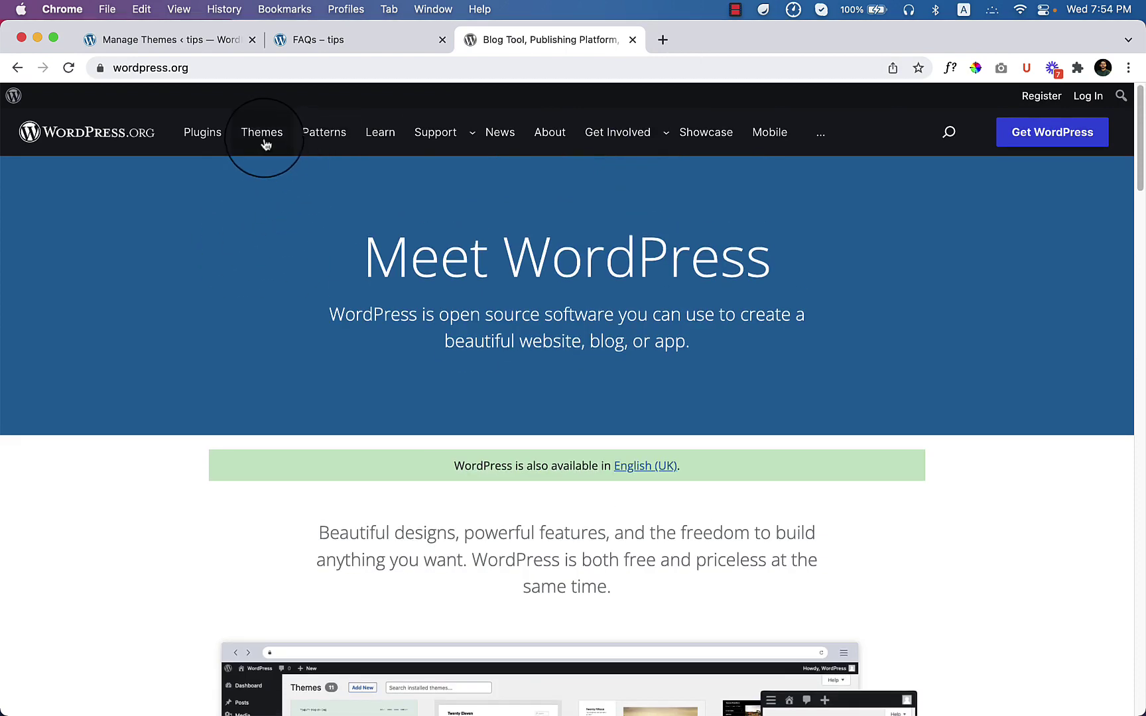
Find Astra in the wordpress.org theme directory and examine its version, installations, ratings and description.
click(264, 142)
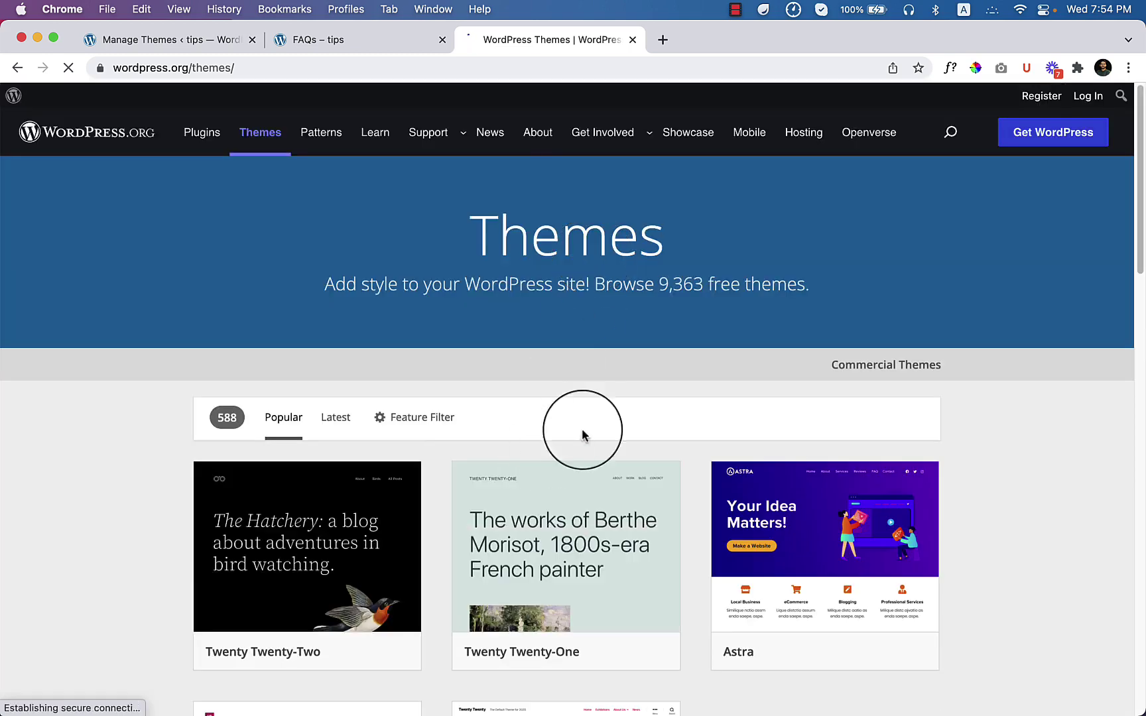
scroll(958, 529, down, 3)
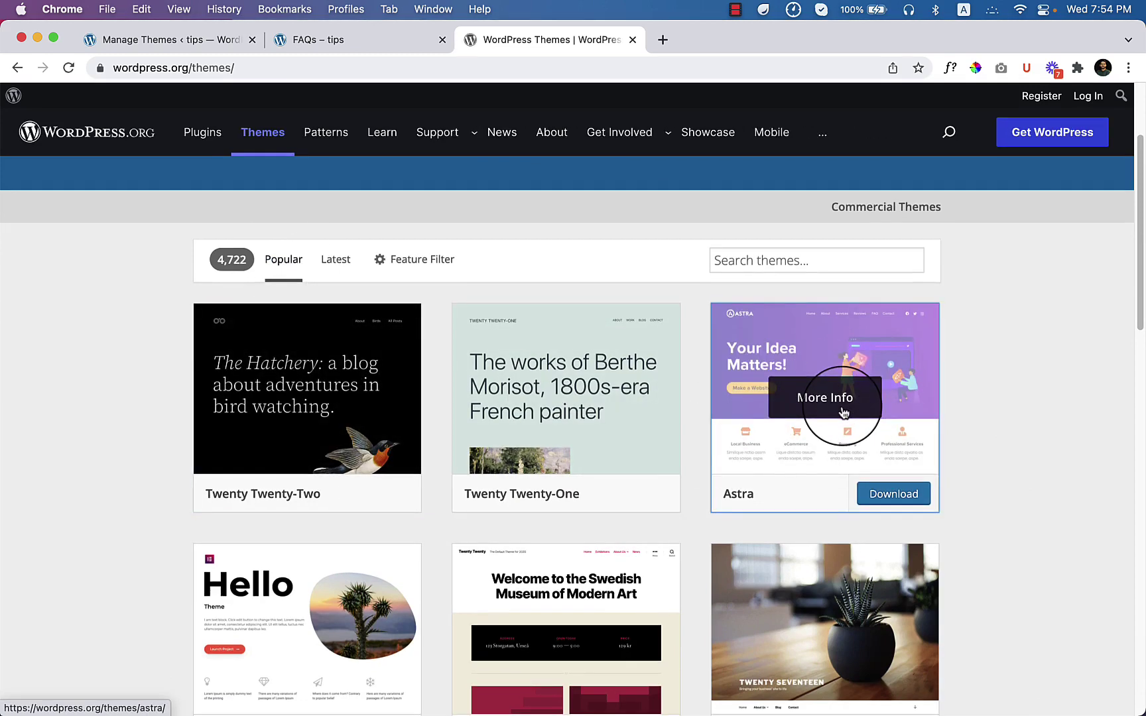
scroll(836, 514, down, 3)
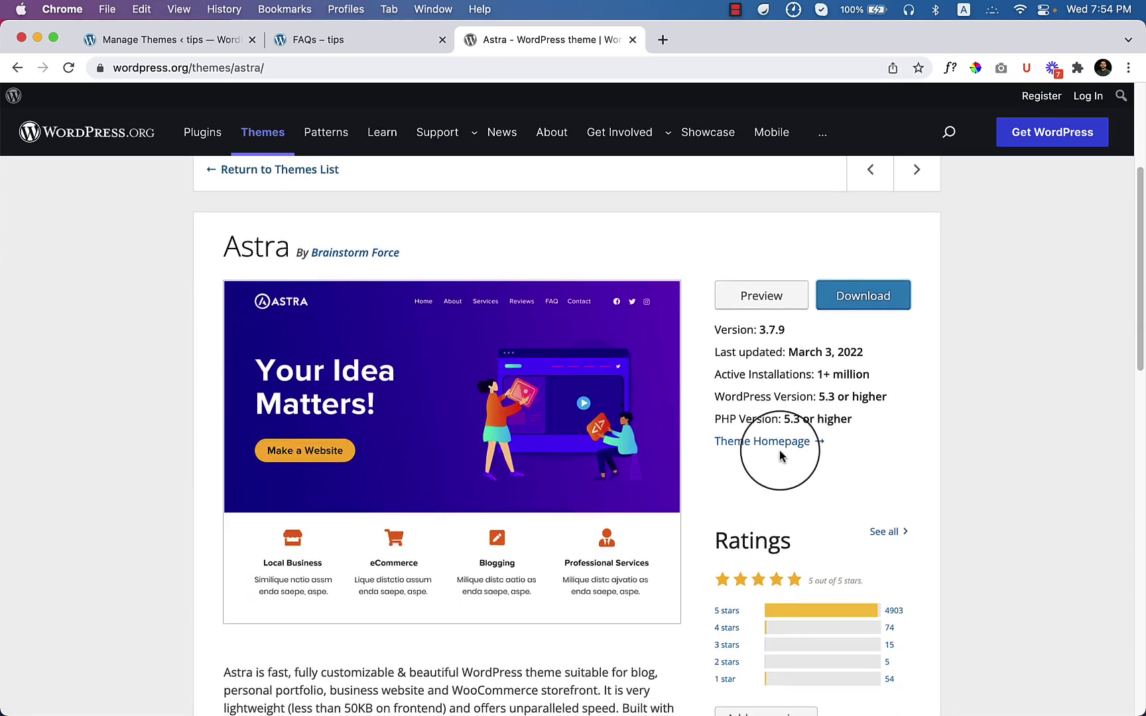
scroll(796, 444, down, 3)
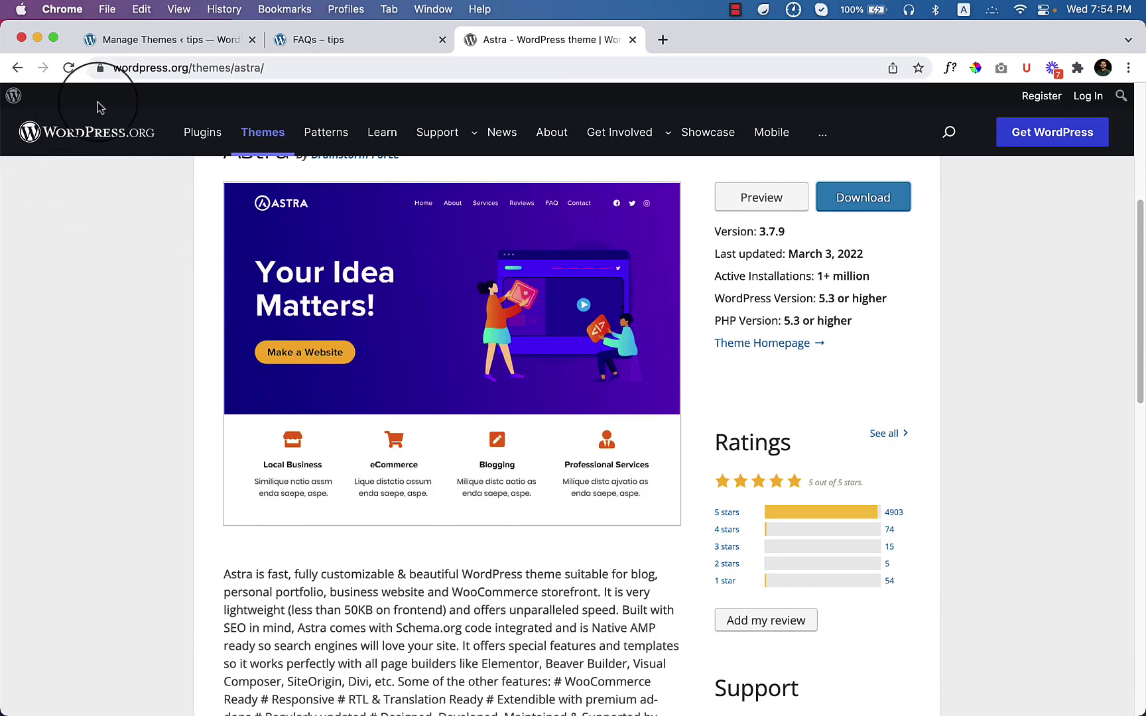
Return to the site's WordPress admin and view the list of all pages.
click(130, 40)
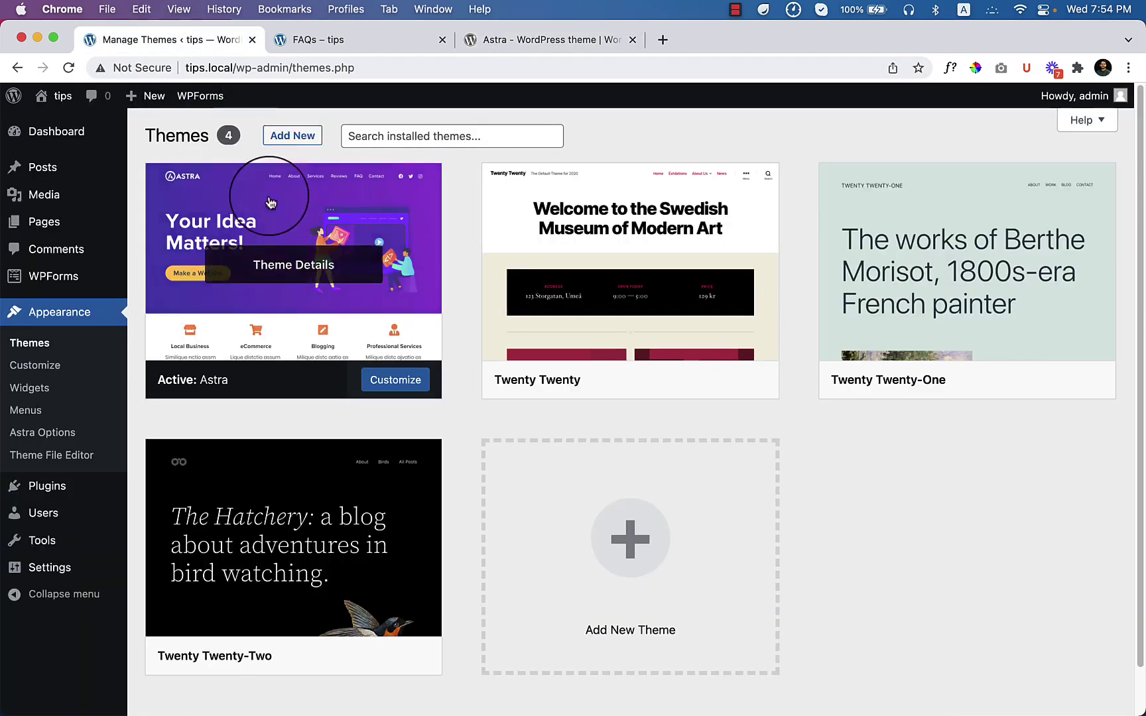
mouse_move(72, 239)
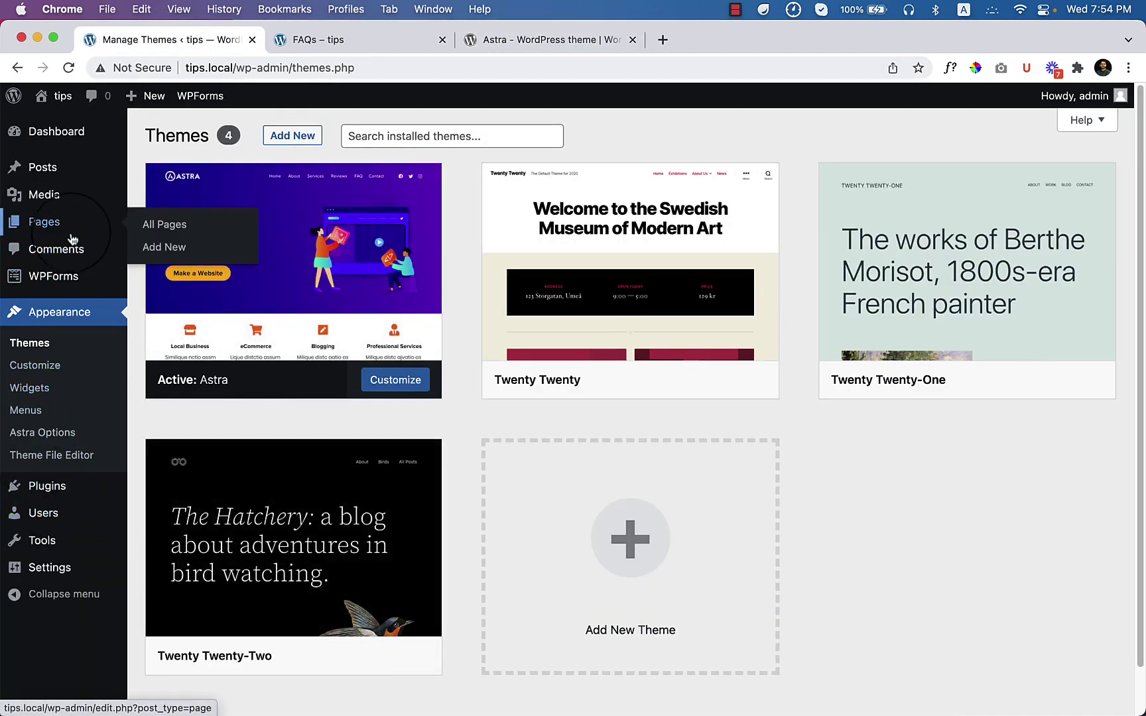
click(164, 227)
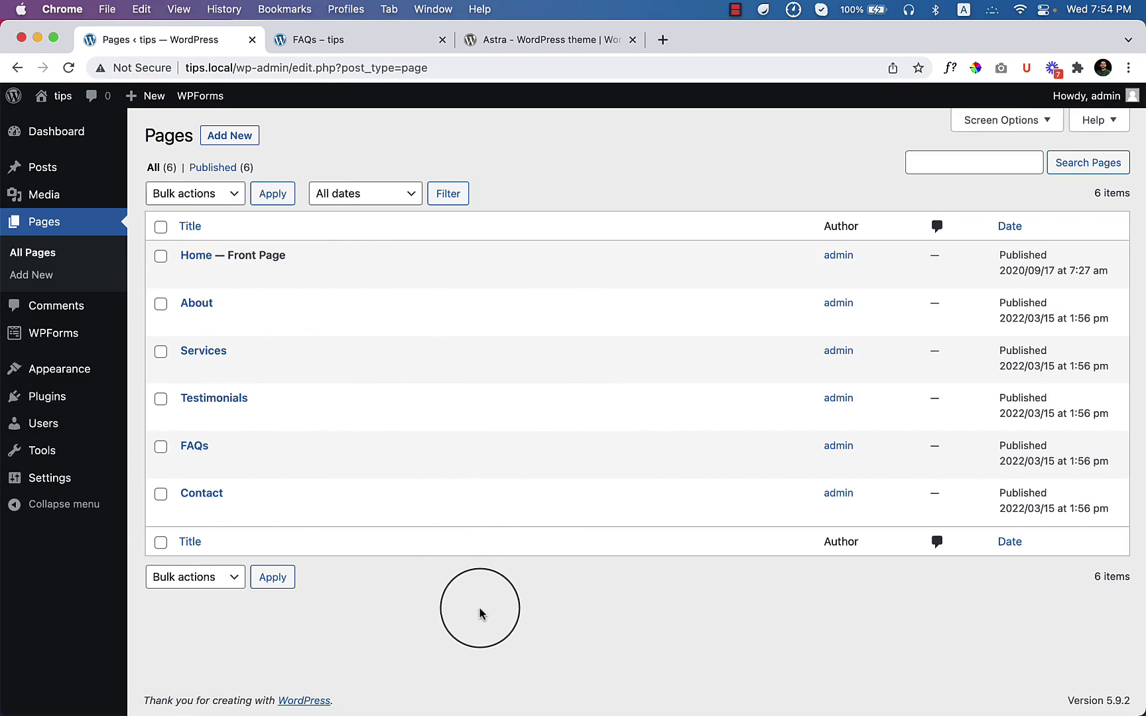
Search for new plugins with "starter template" and install and activate Starter Templates by Brainstorm Force.
mouse_move(124, 372)
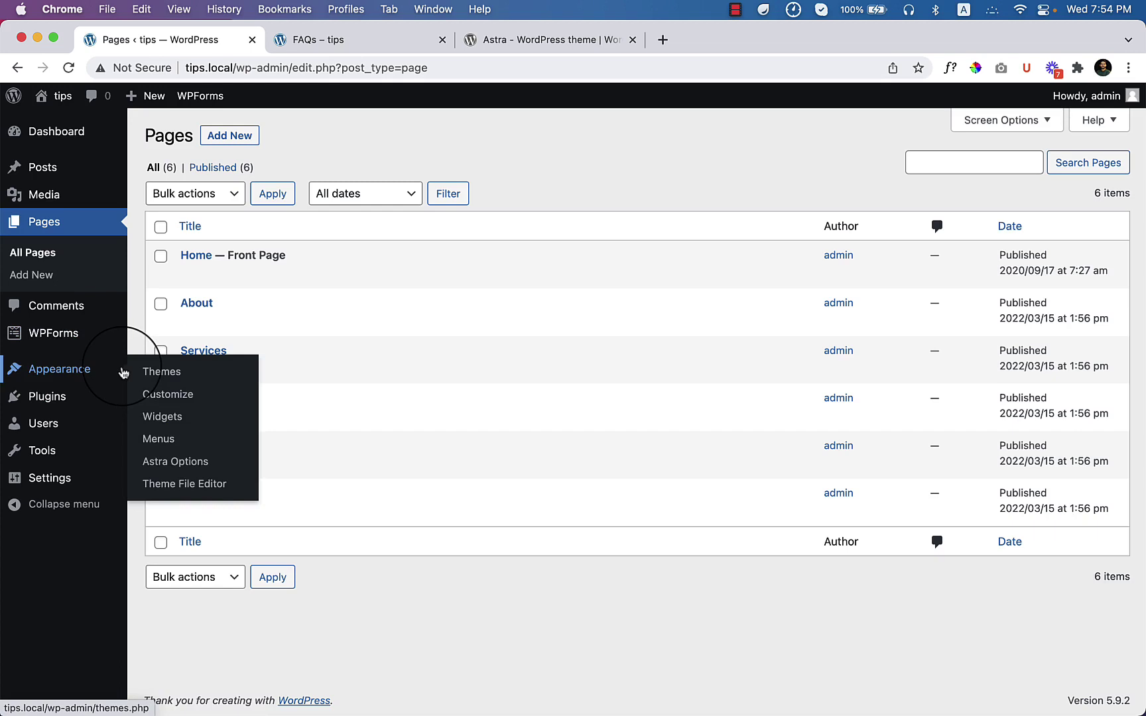
mouse_move(67, 404)
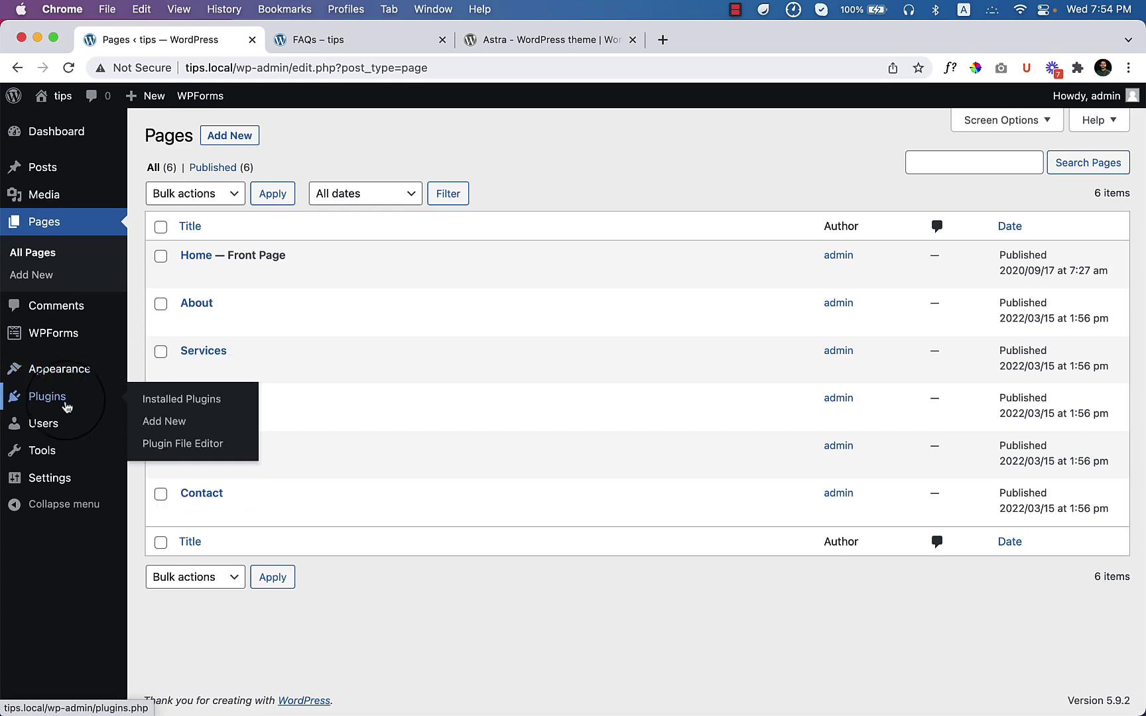
click(186, 421)
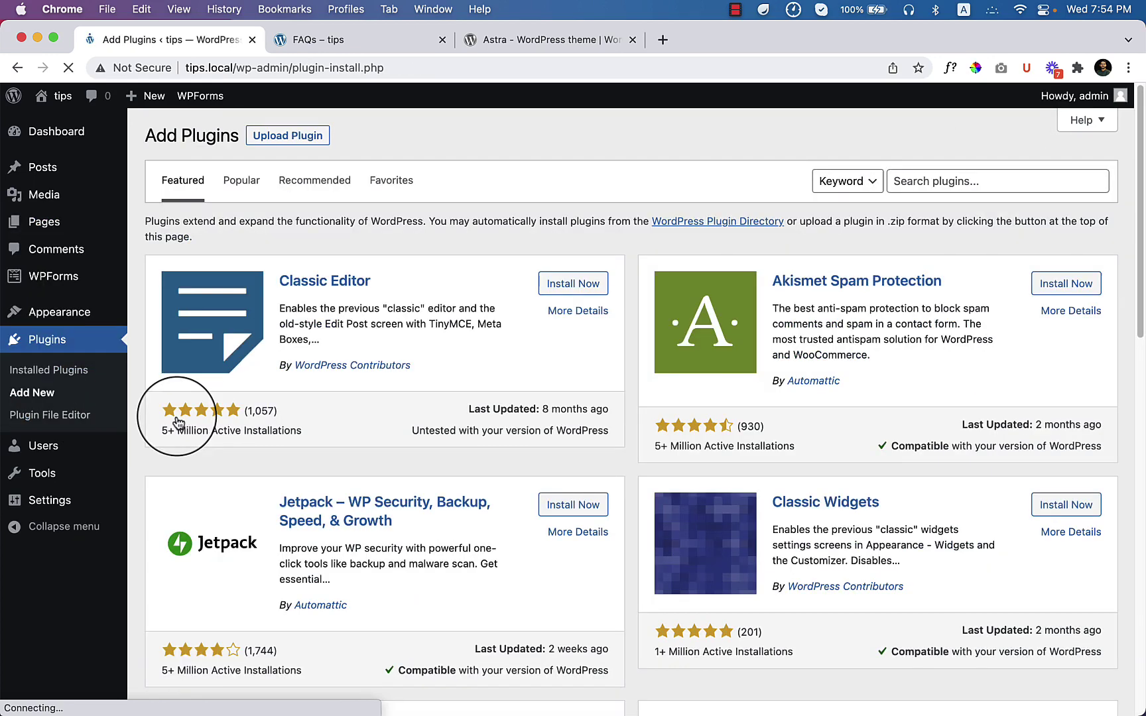
click(951, 185)
text(starte)
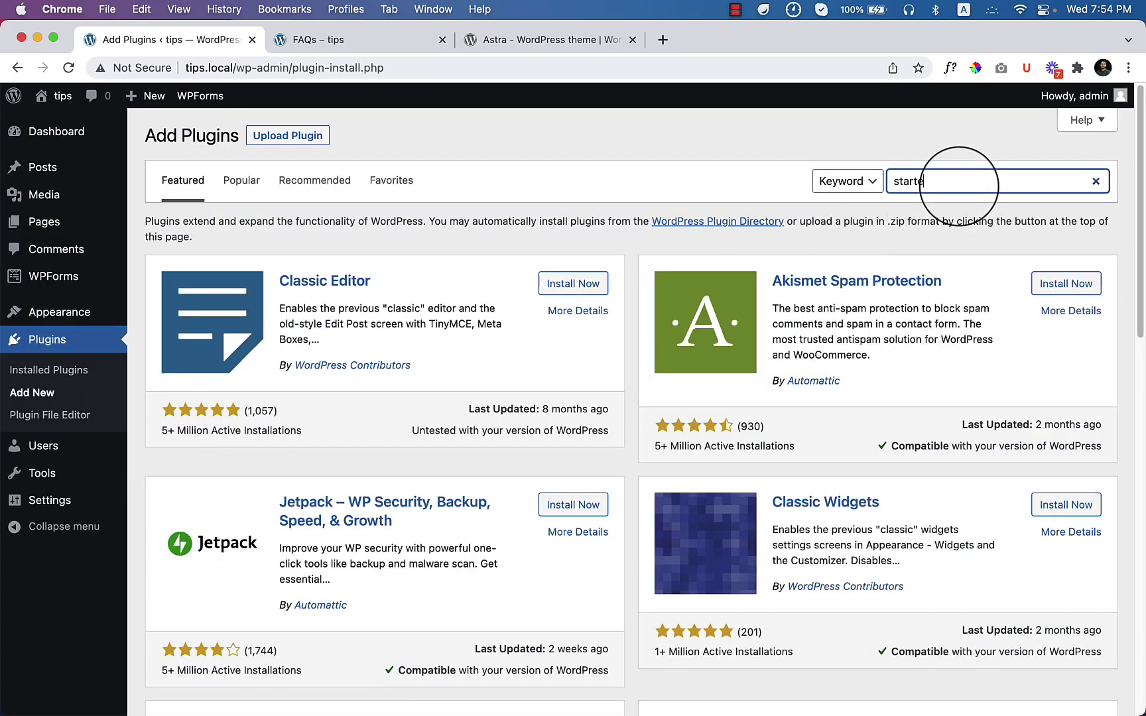
text(r template)
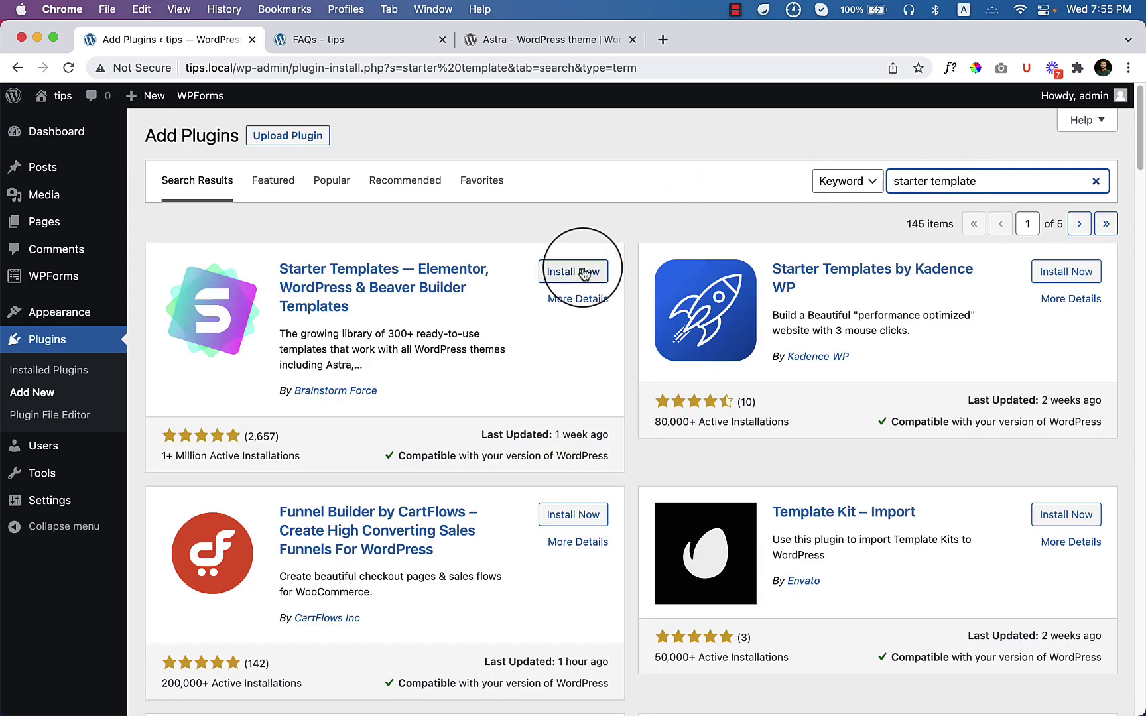
click(583, 273)
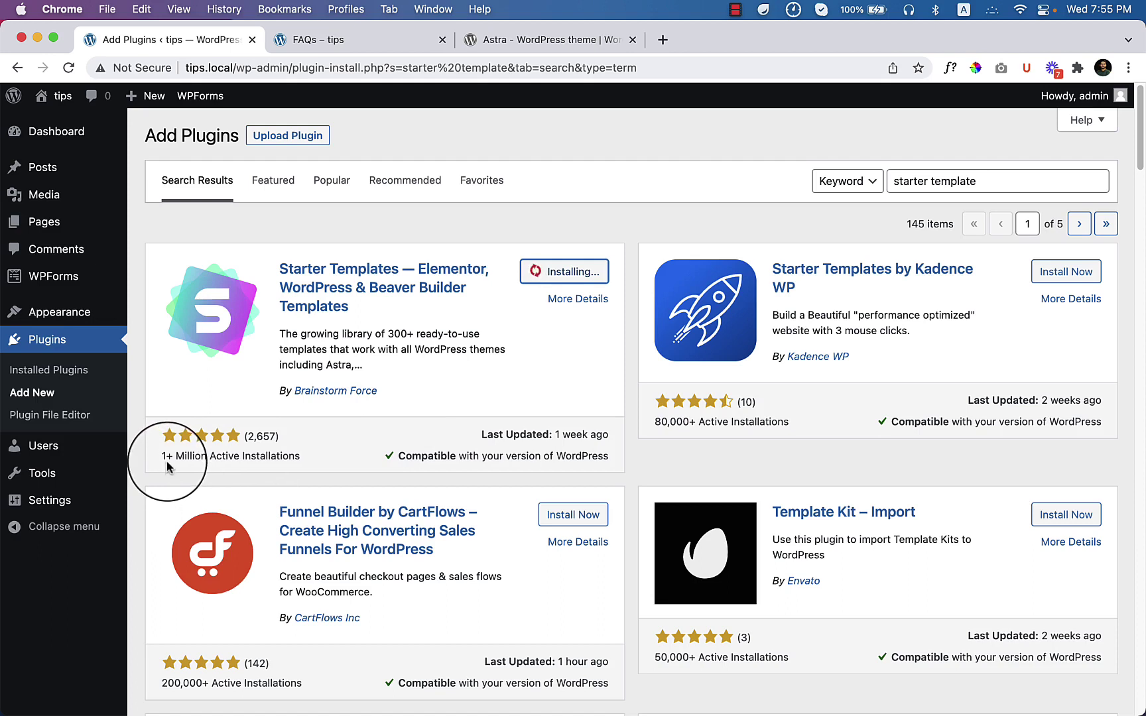
click(575, 273)
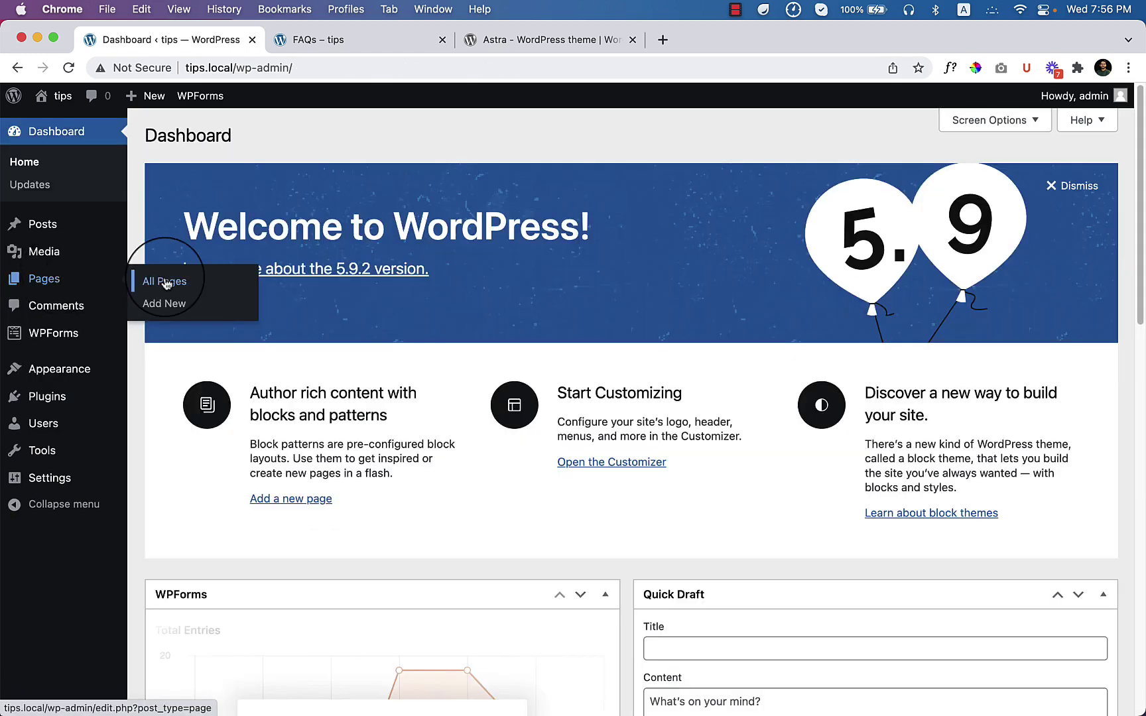
Open the About page for editing from the list of all pages and select its empty paragraph block.
click(165, 284)
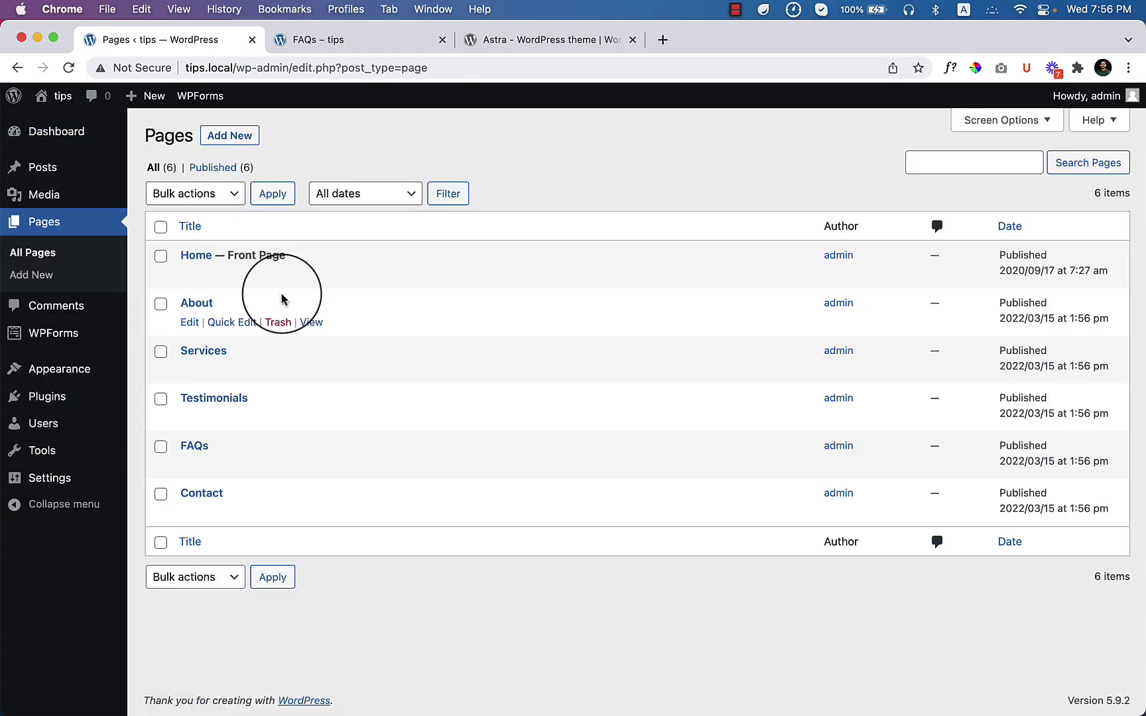
click(188, 325)
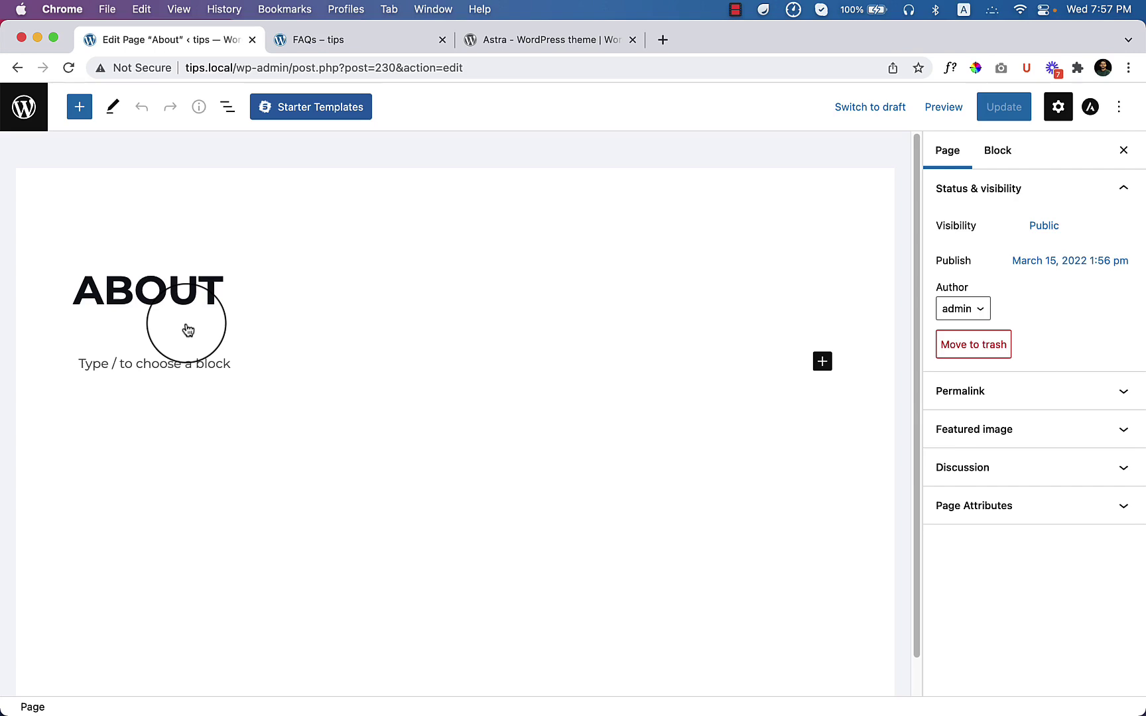
click(240, 364)
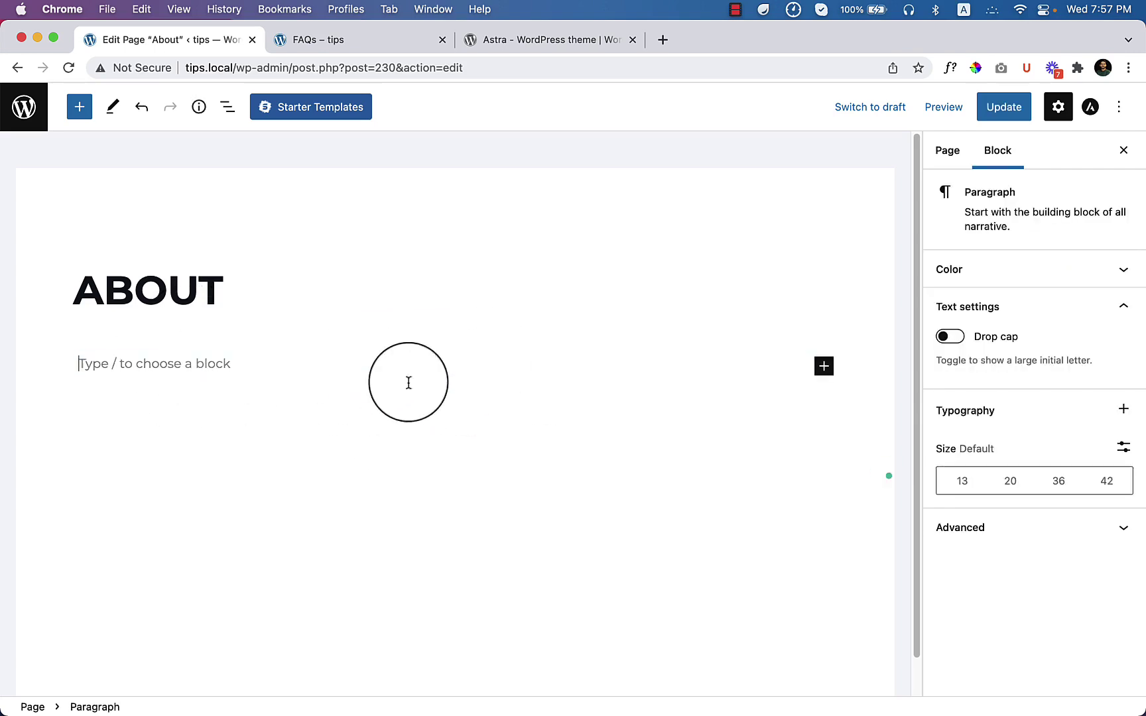
Open the Starter Templates library from the About page, browse its patterns, and filter the wireframes by the Light color.
click(356, 112)
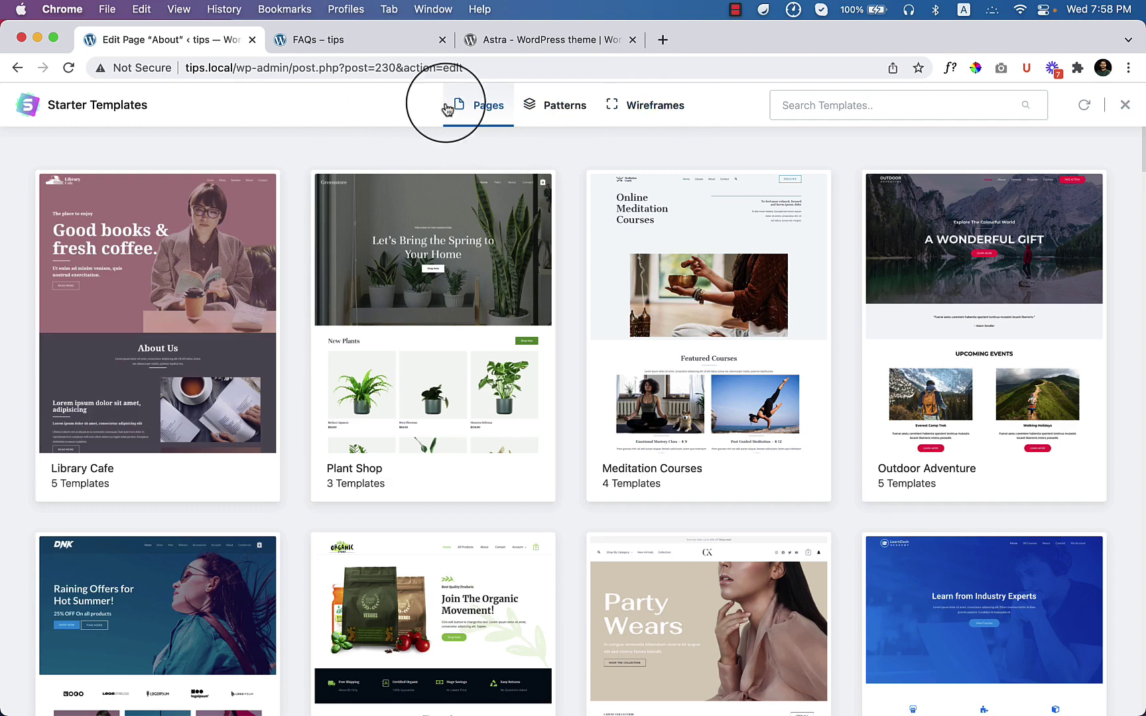
click(576, 117)
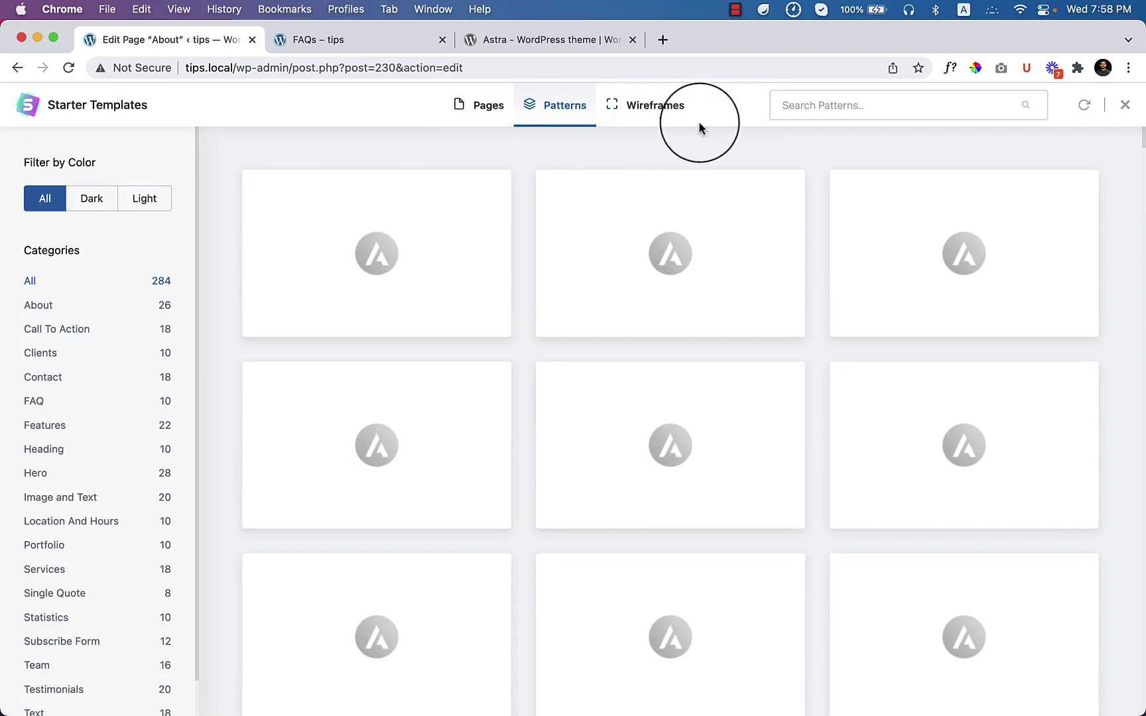
click(653, 111)
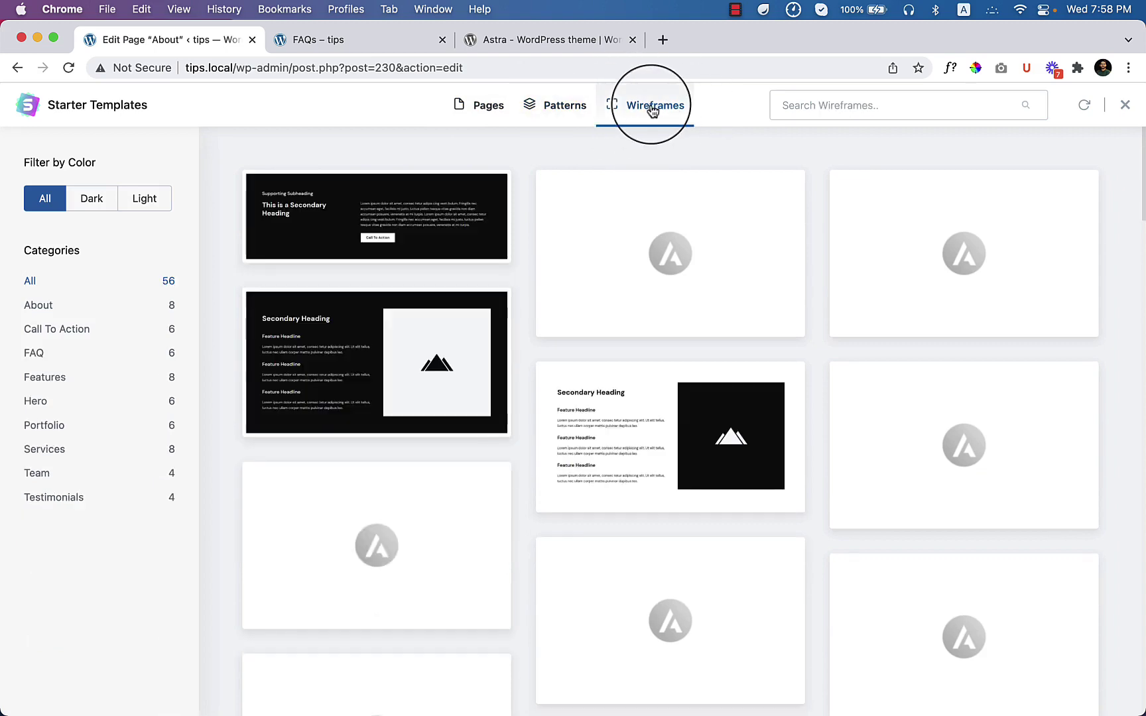
mouse_move(263, 265)
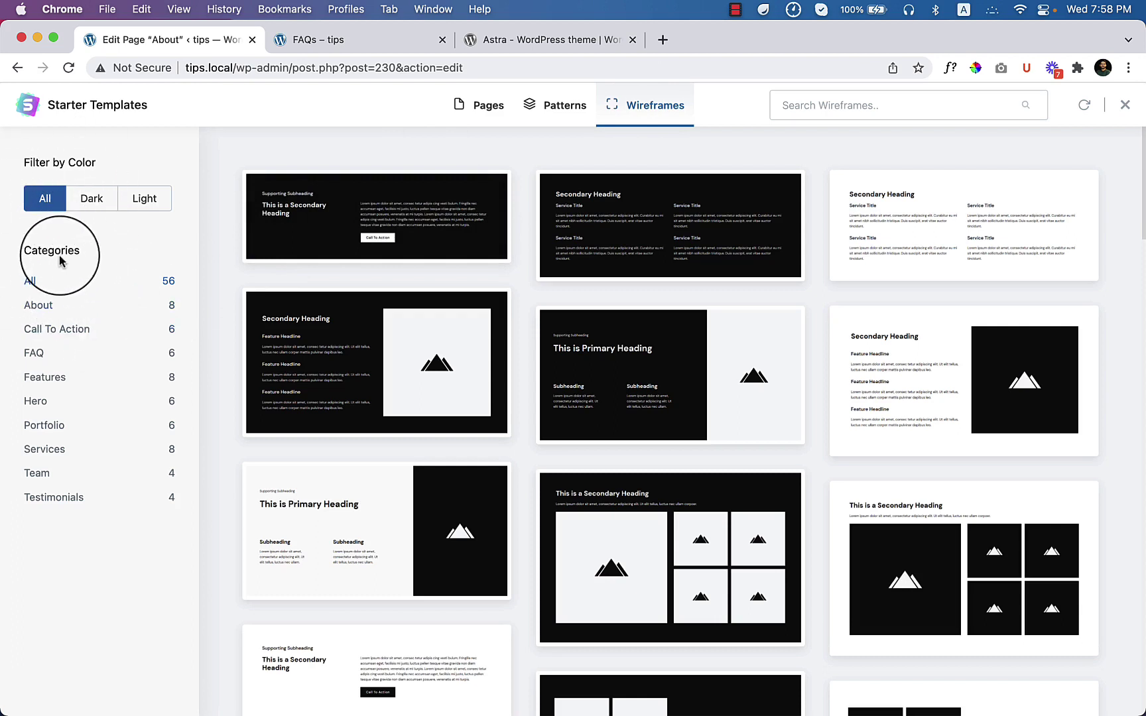
click(136, 201)
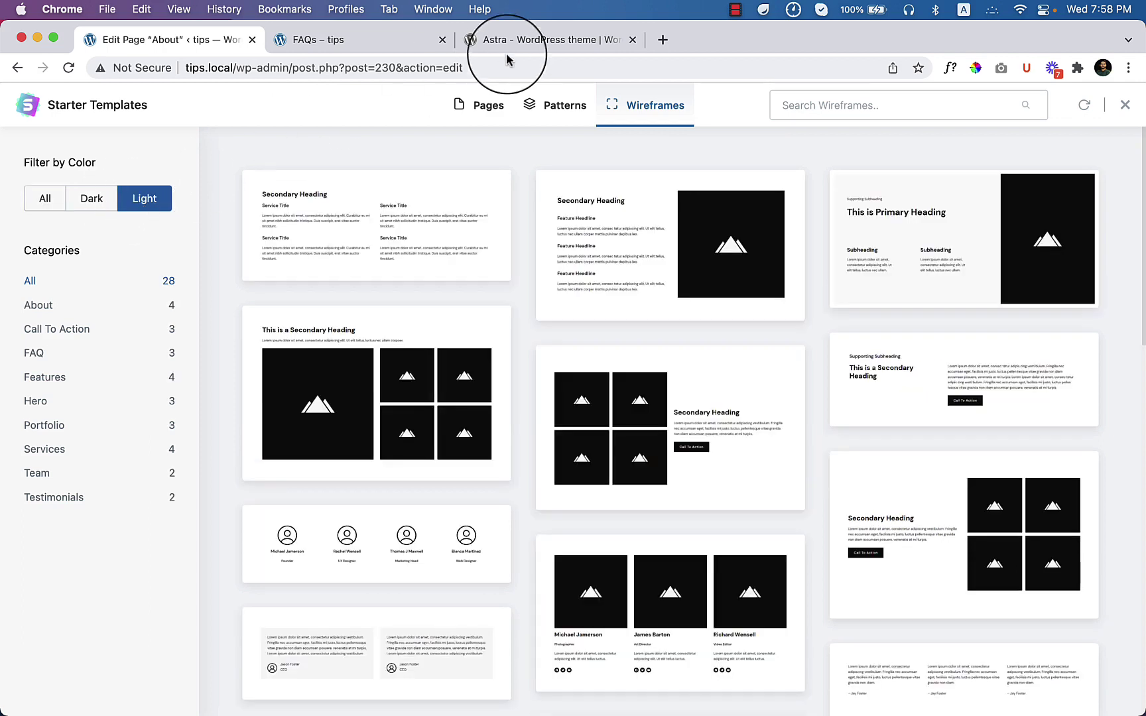
Examine the site's home page design down to the footer and return to the wireframe library.
click(346, 40)
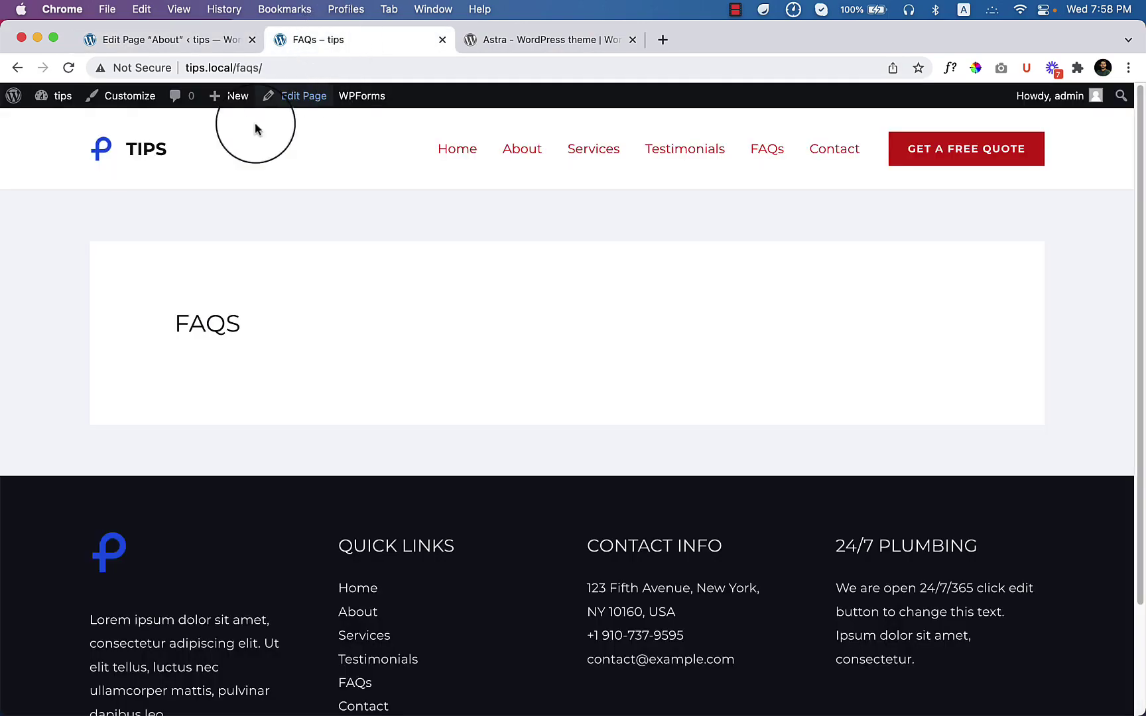
click(146, 158)
scroll(514, 462, down, 20)
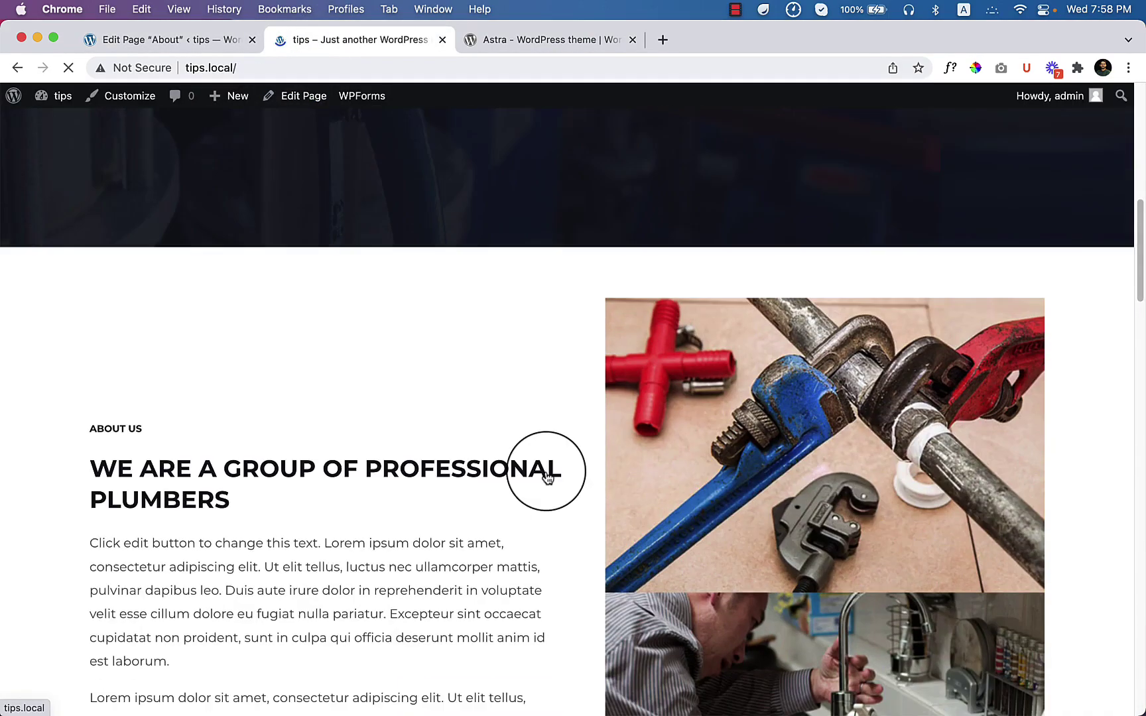
scroll(483, 455, down, 10)
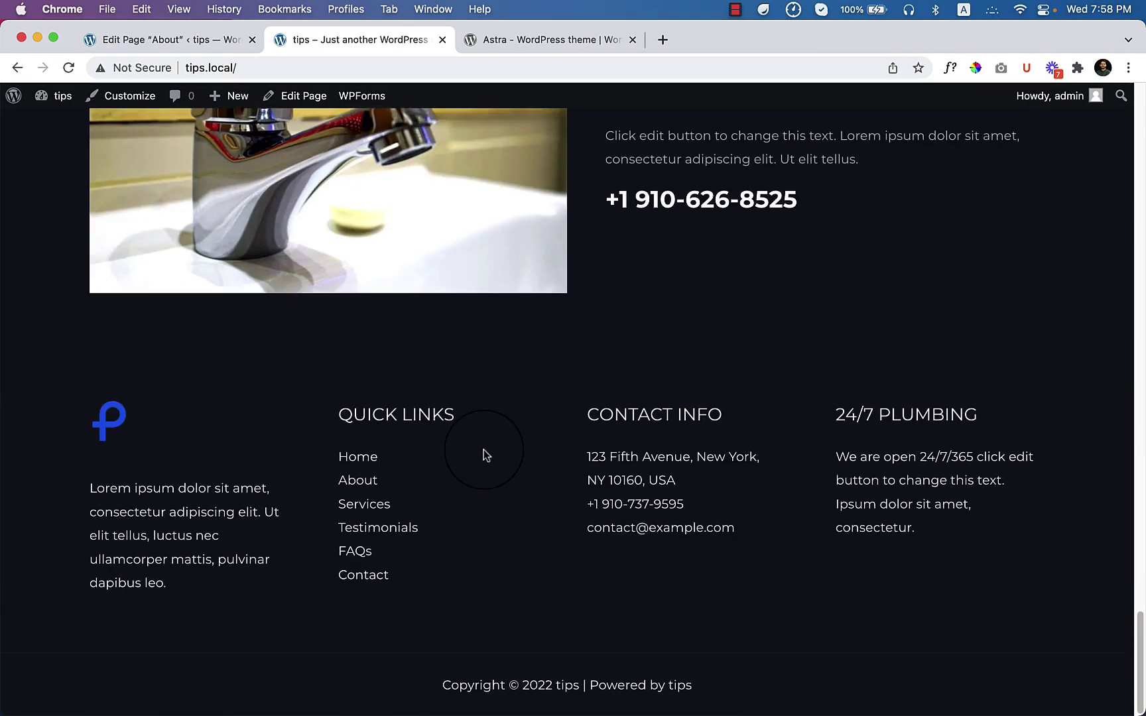
scroll(483, 455, up, 20)
click(172, 40)
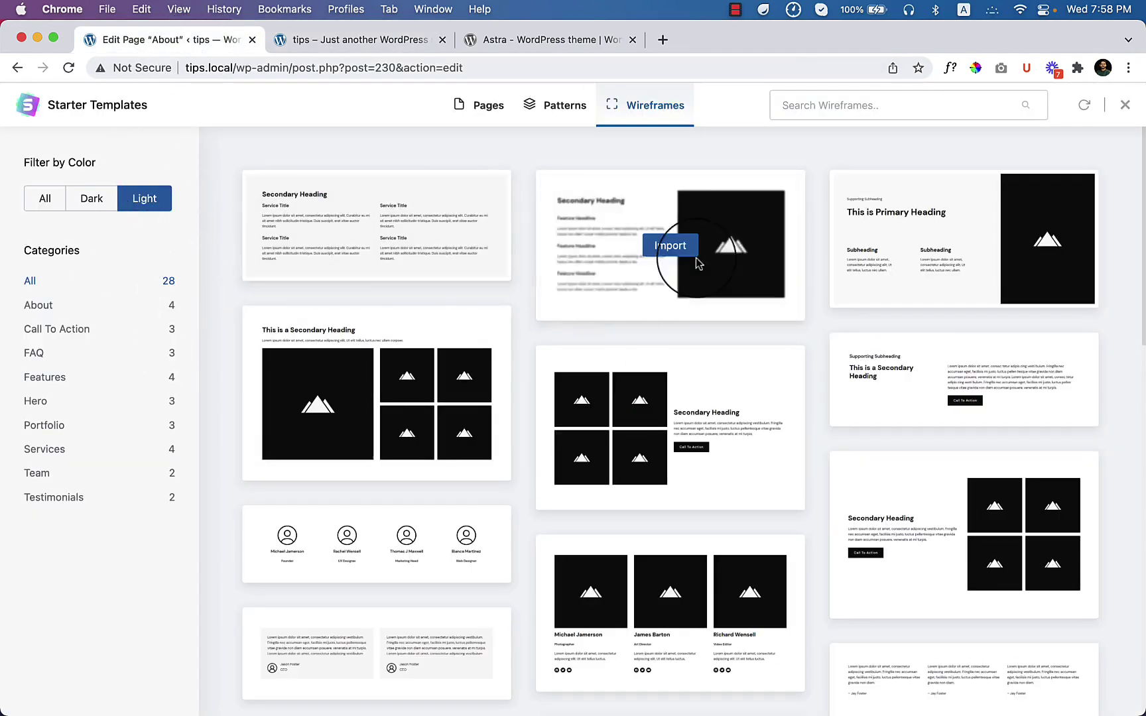
Filter the light wireframes by the About category and import the one with an inset image left of the text and no "About Us" label.
mouse_move(468, 230)
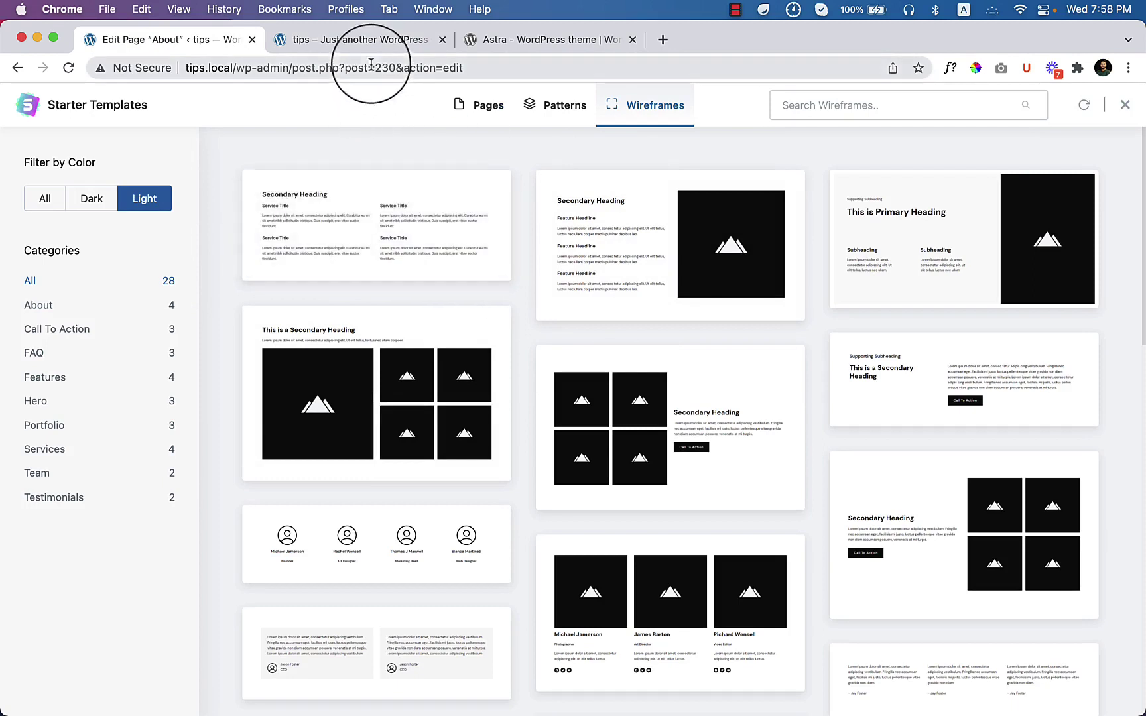
mouse_move(385, 361)
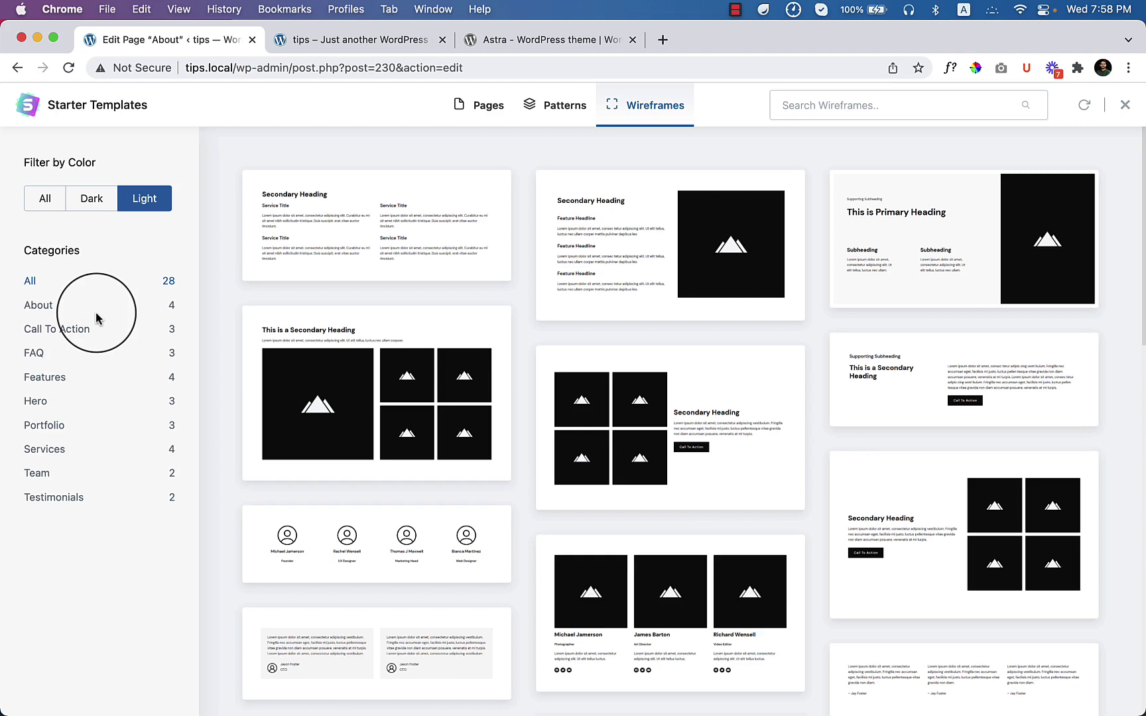
click(41, 309)
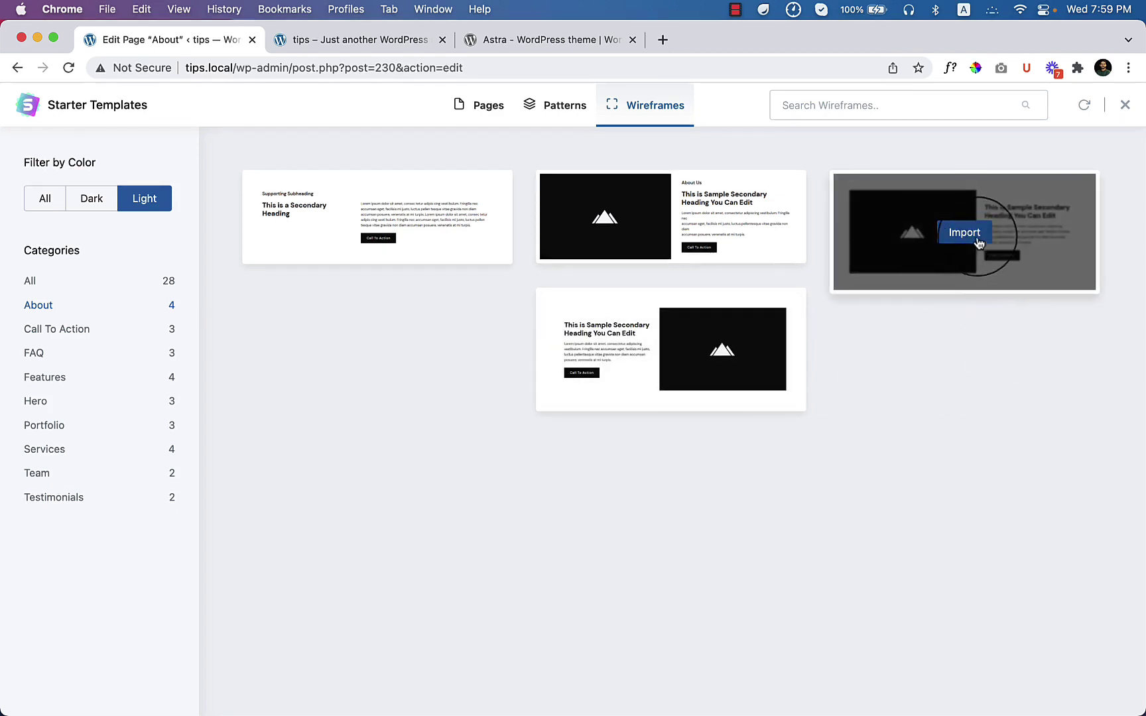
click(979, 241)
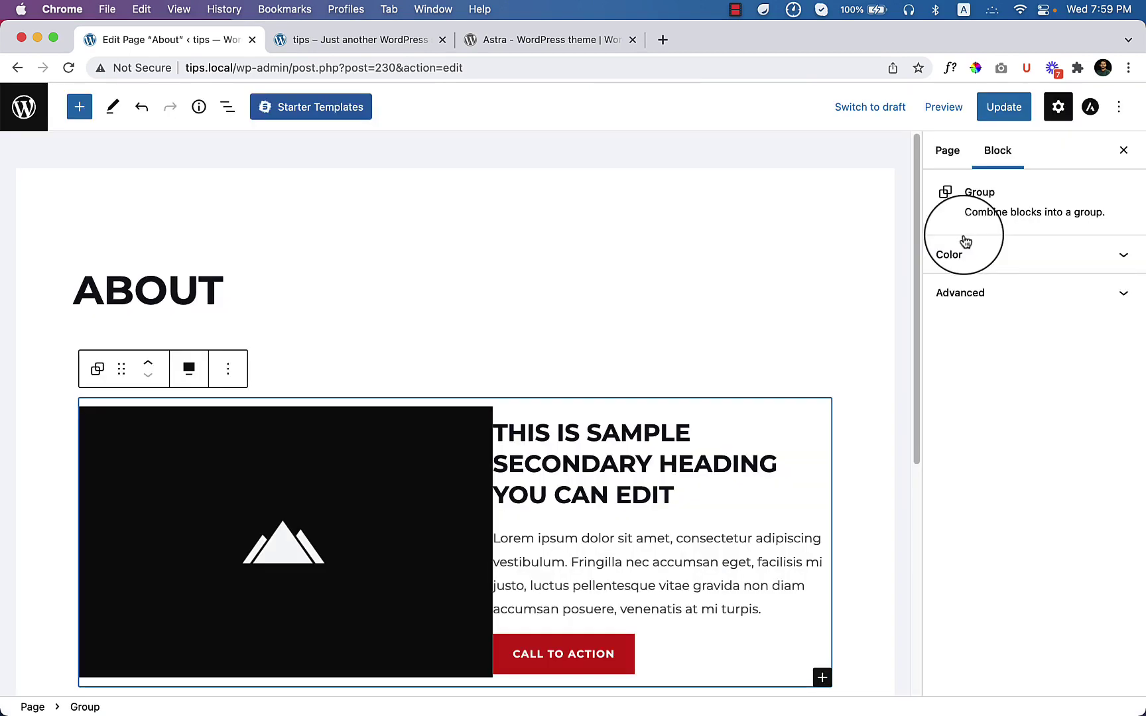
Update the About page and open its published version in a new tab to check the imported section and page title.
scroll(622, 432, down, 3)
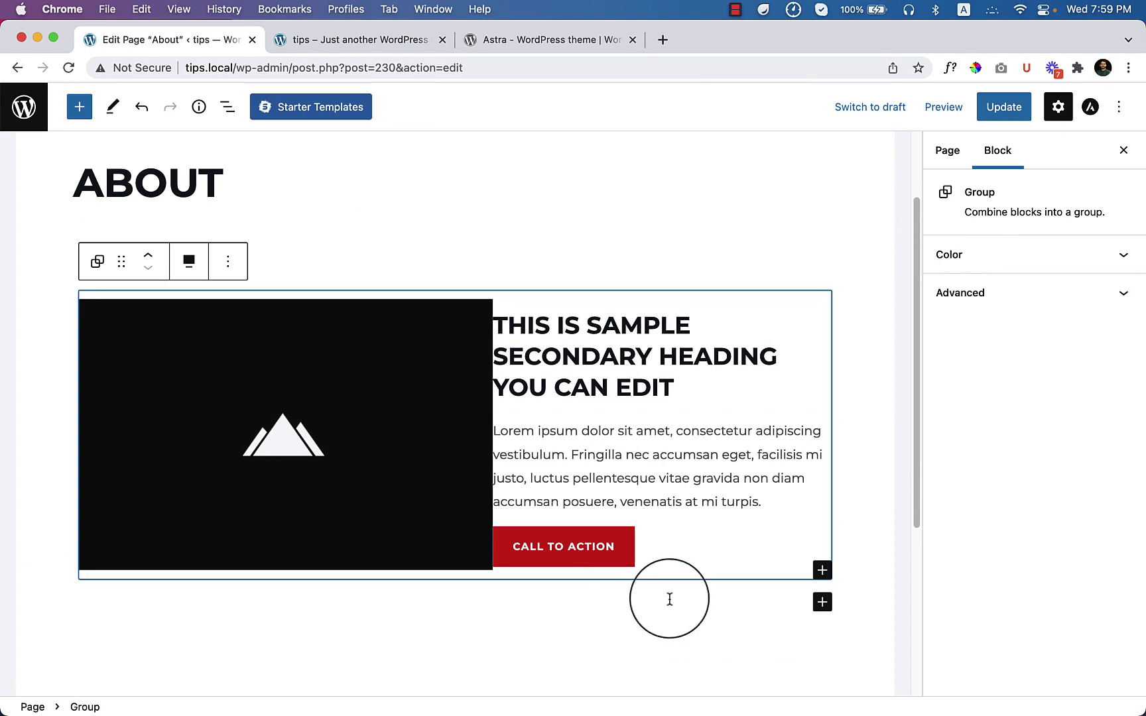
click(1002, 108)
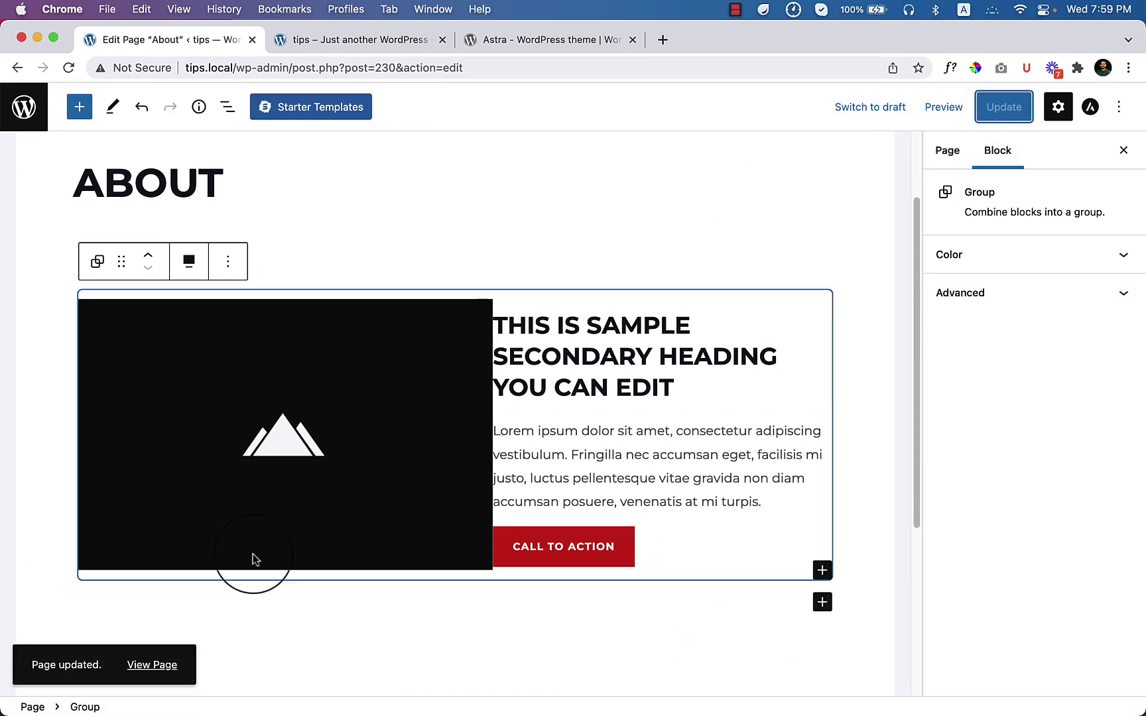
right_click(150, 666)
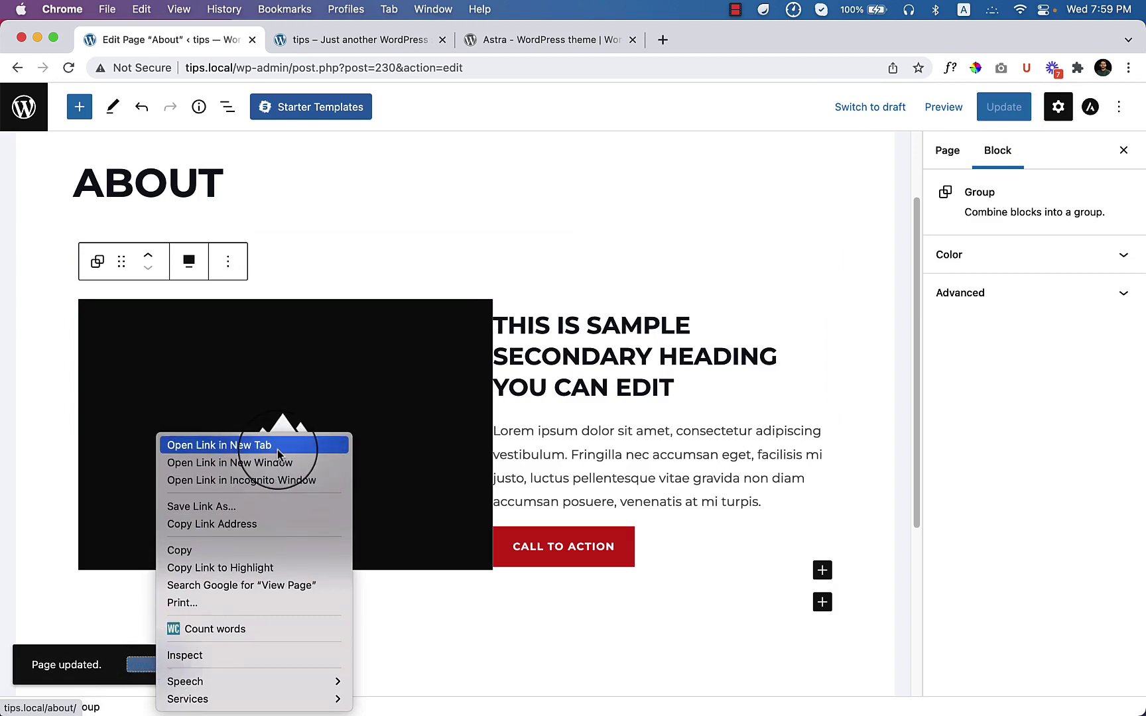
click(219, 446)
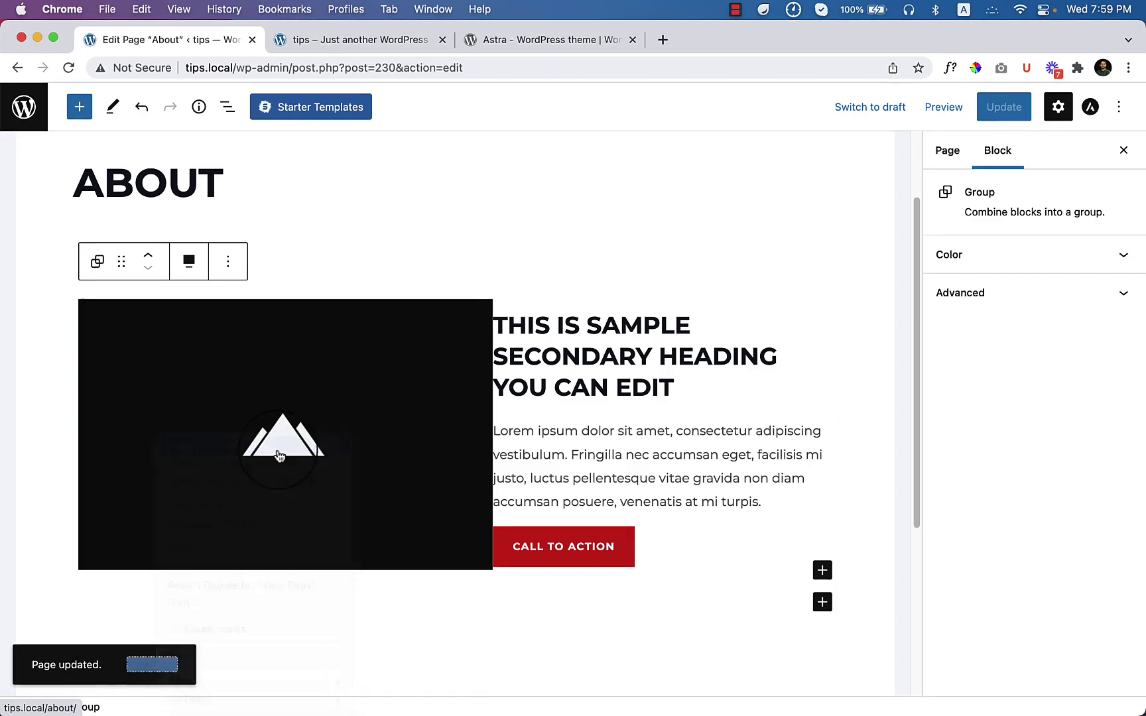
click(397, 44)
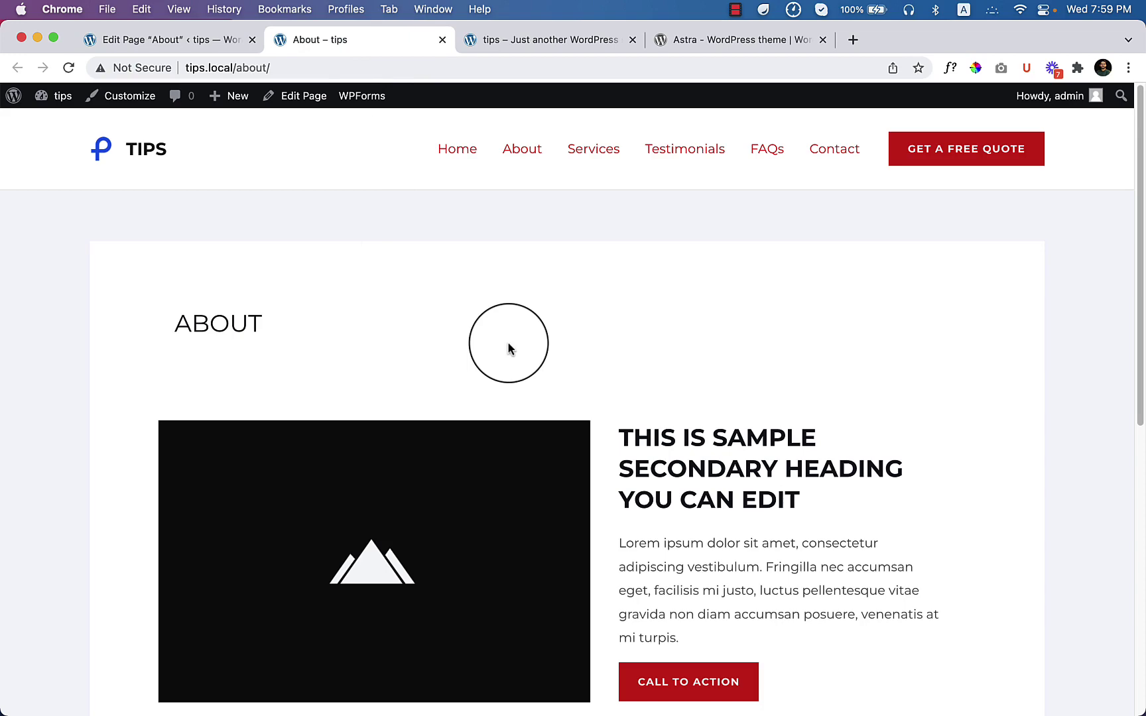
scroll(596, 412, down, 3)
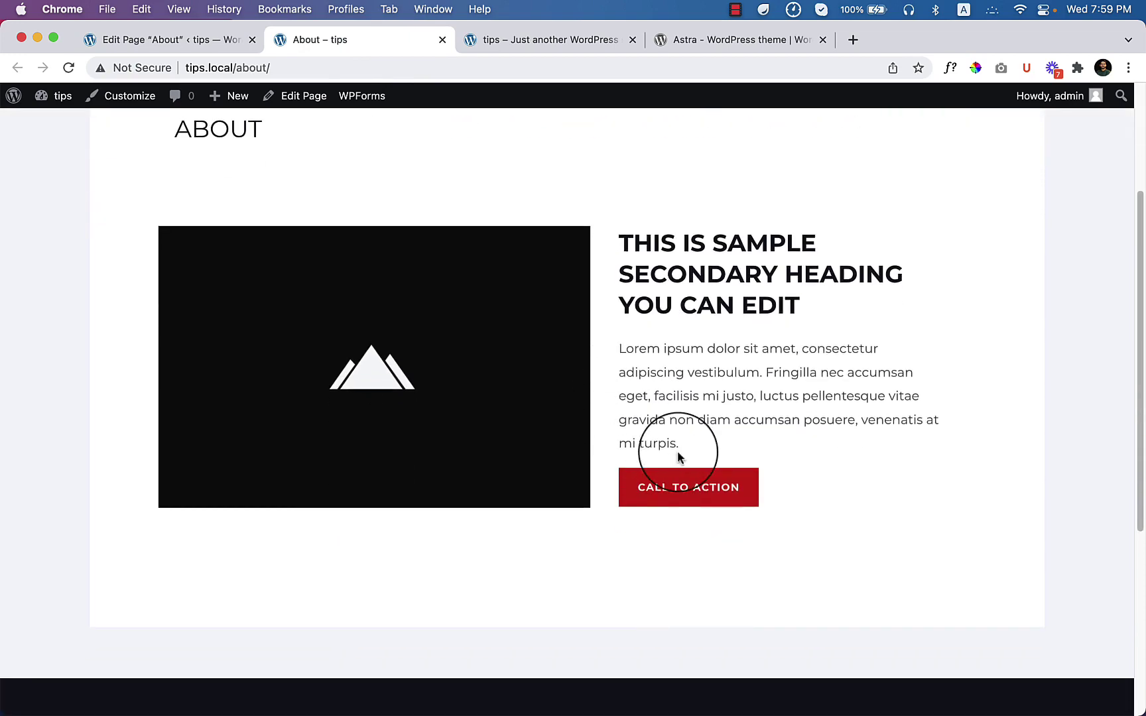
scroll(698, 494, down, 5)
scroll(693, 488, up, 7)
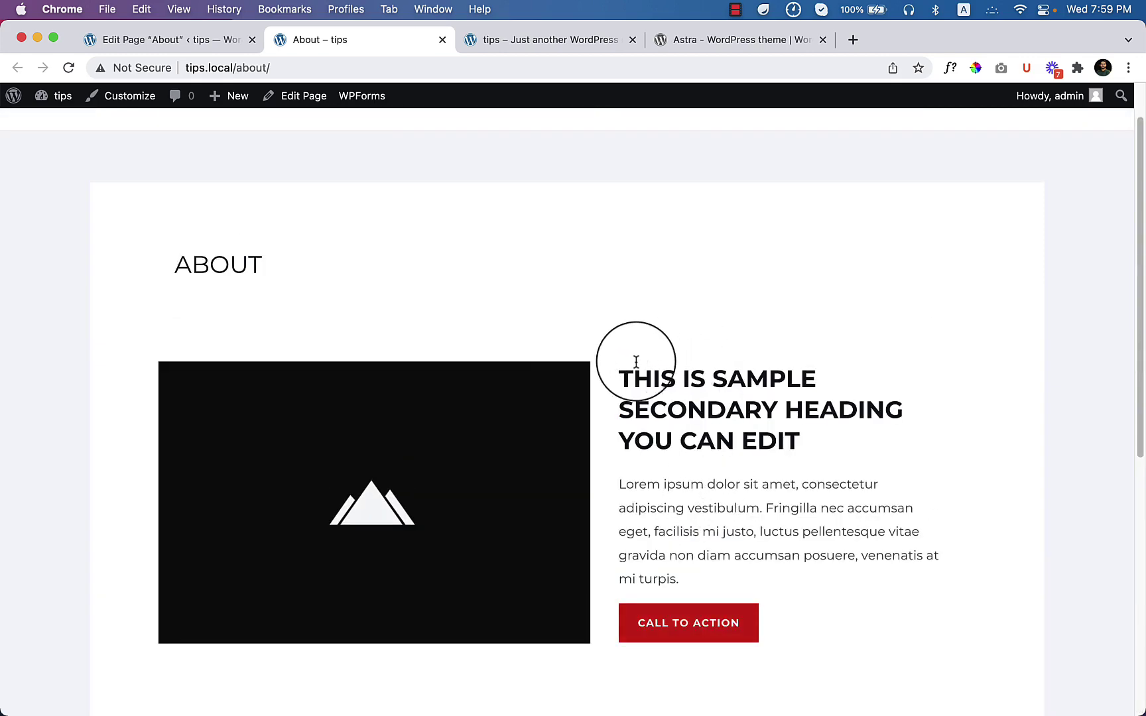
scroll(550, 281, up, 2)
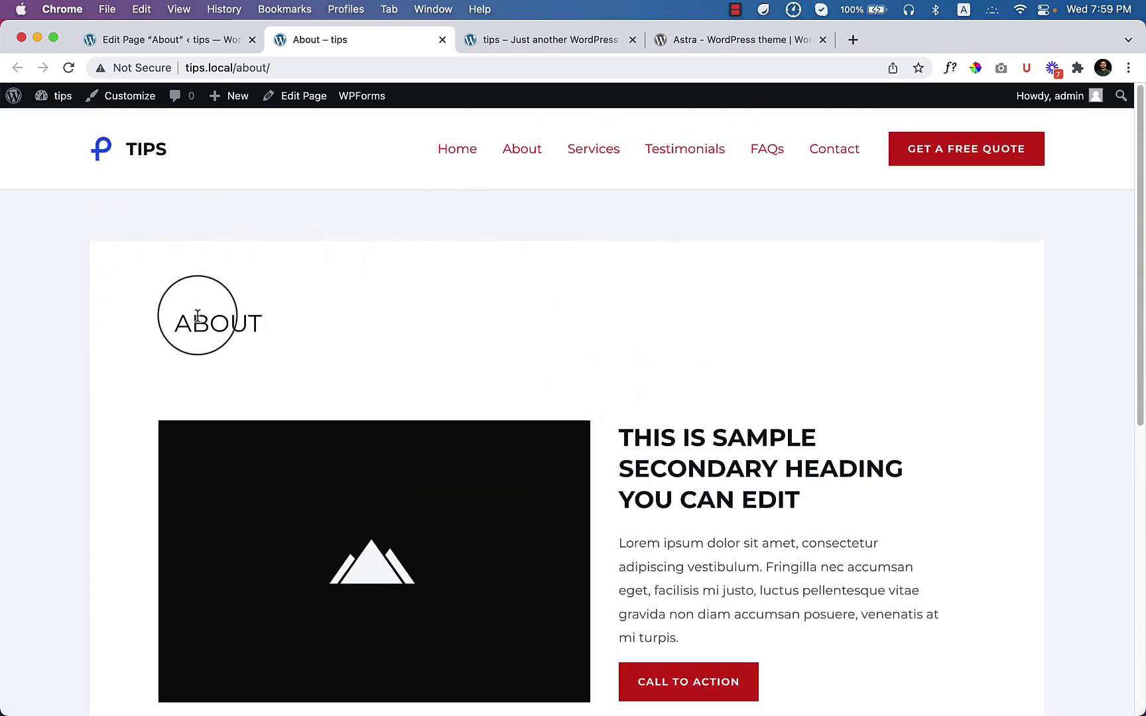
drag(175, 324, 256, 325)
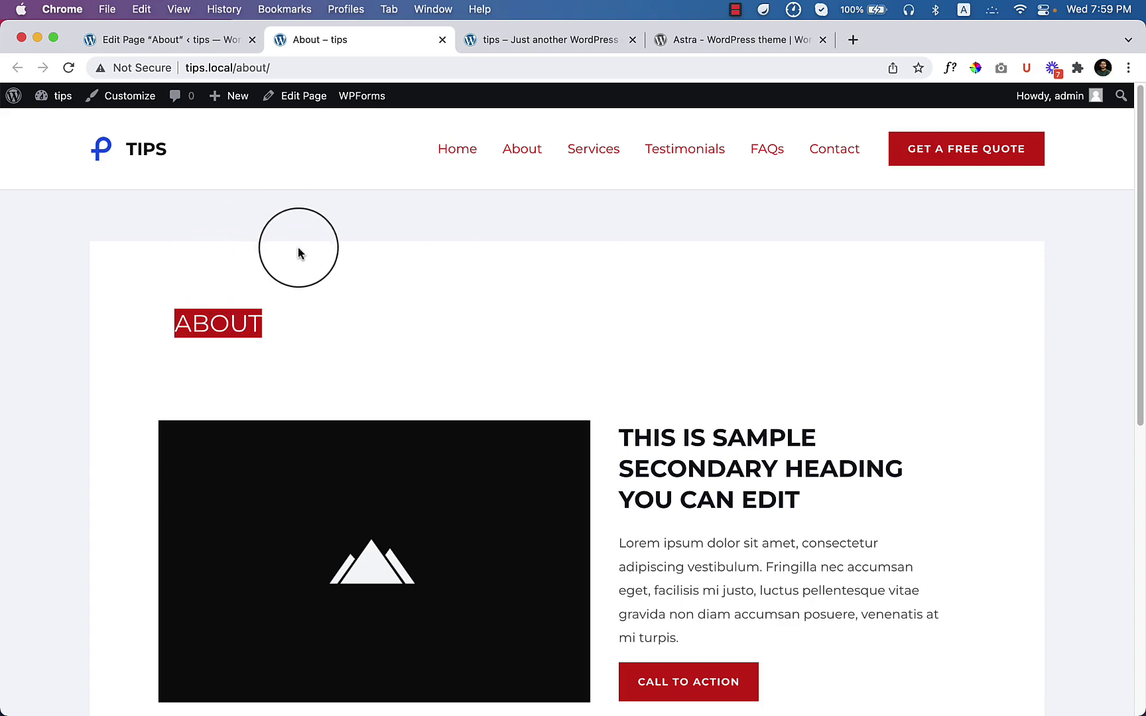
Set the About page's Astra content layout to Full Width / Contained and update the page.
click(183, 42)
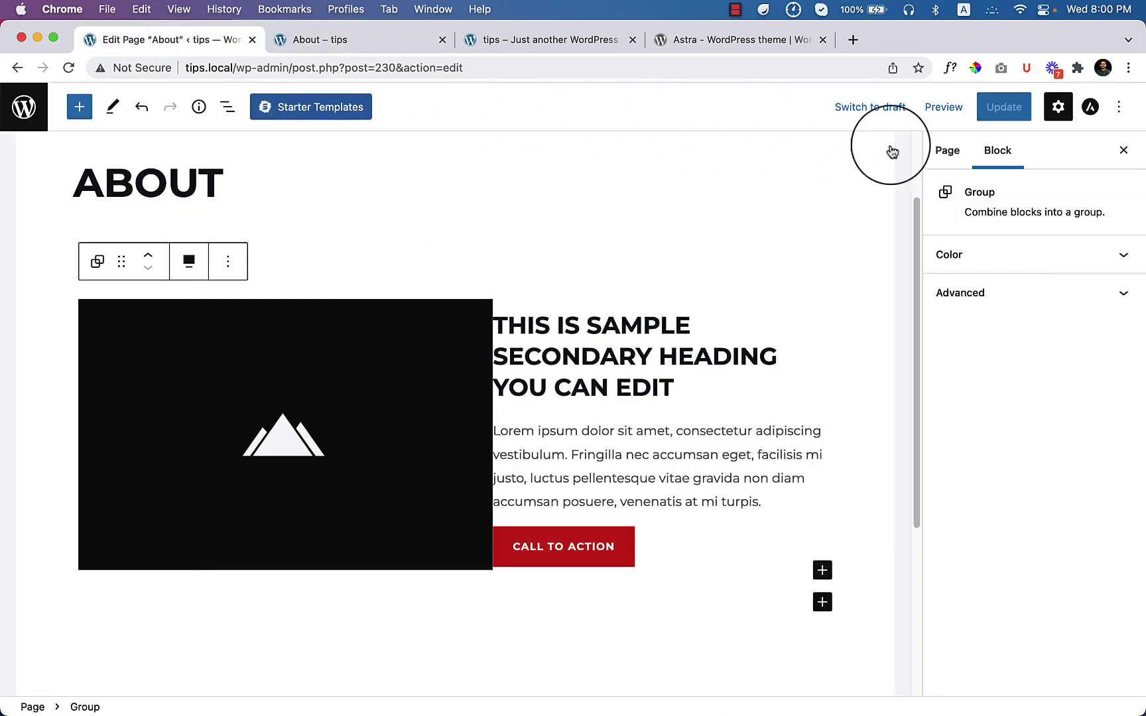
click(1090, 108)
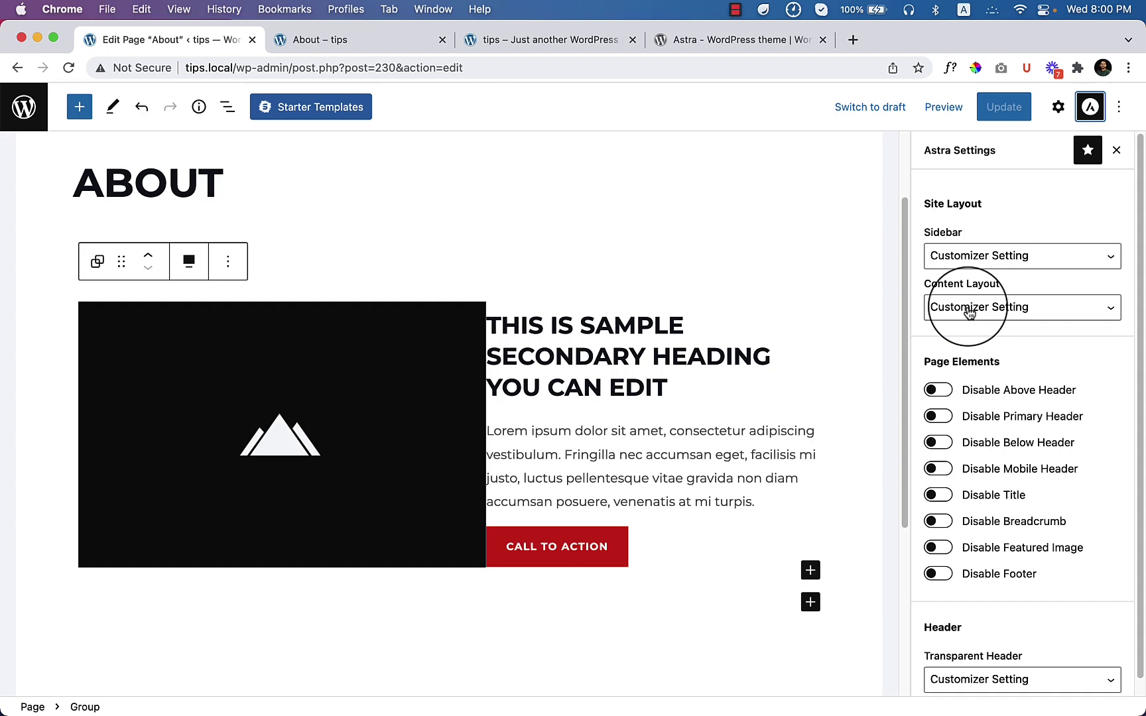
click(1019, 309)
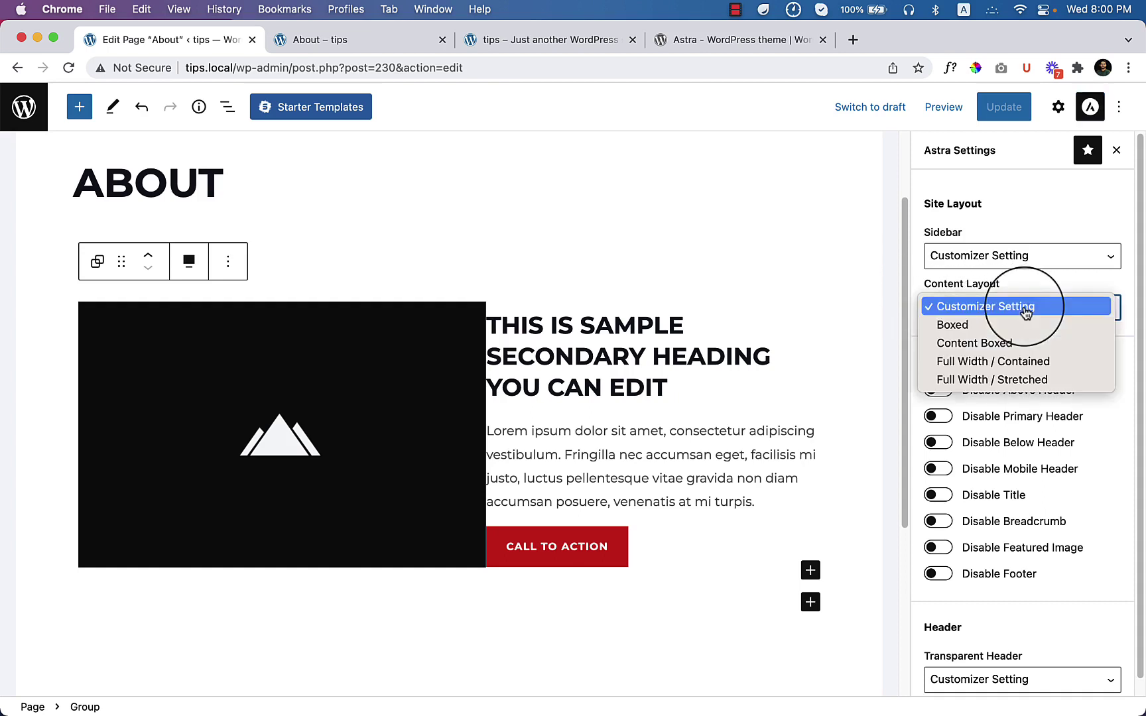
click(1020, 364)
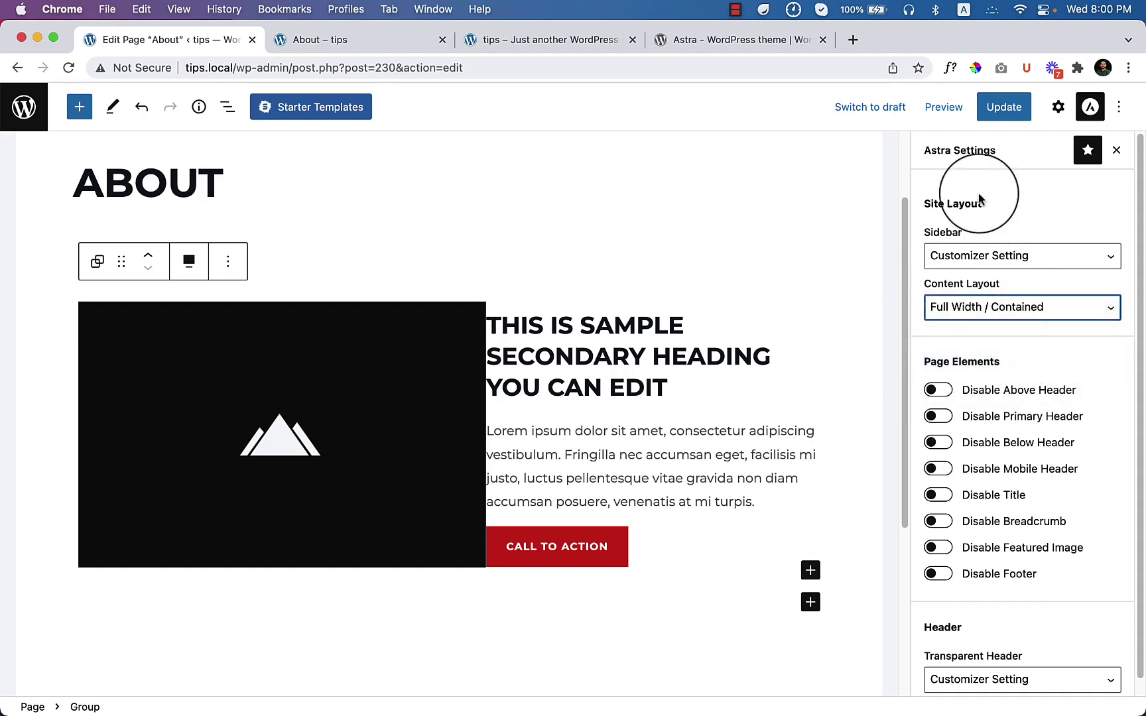
click(1002, 118)
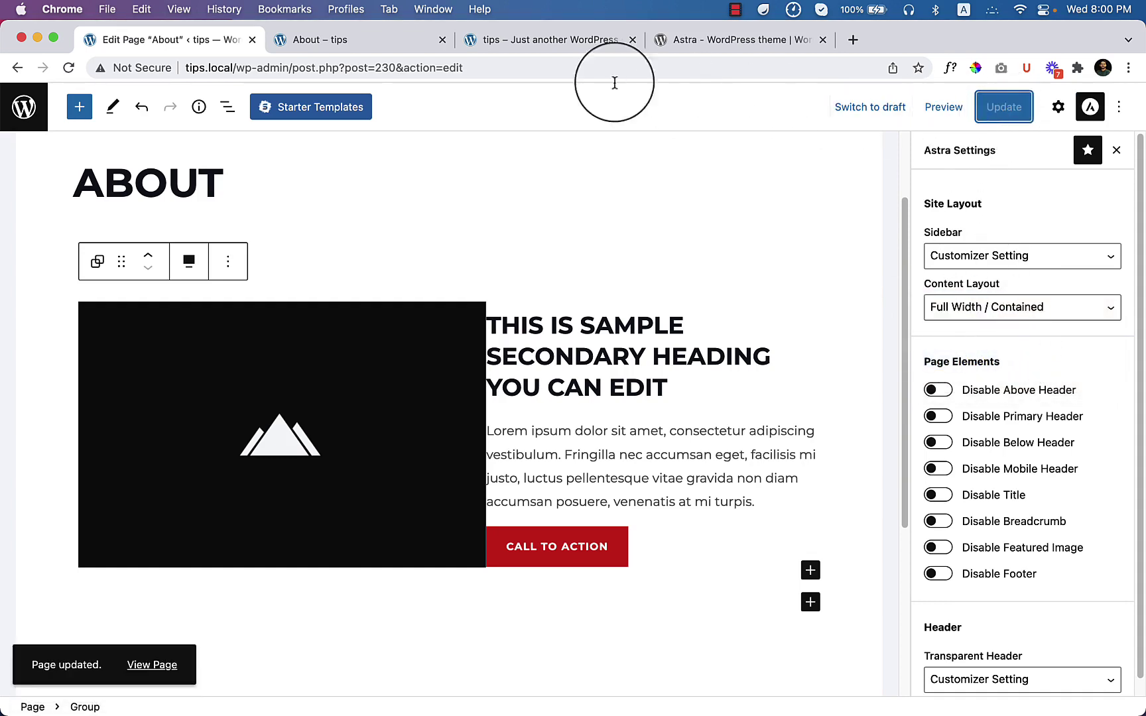
Reload the published About page to check the full-width layout.
click(381, 41)
right_click(442, 307)
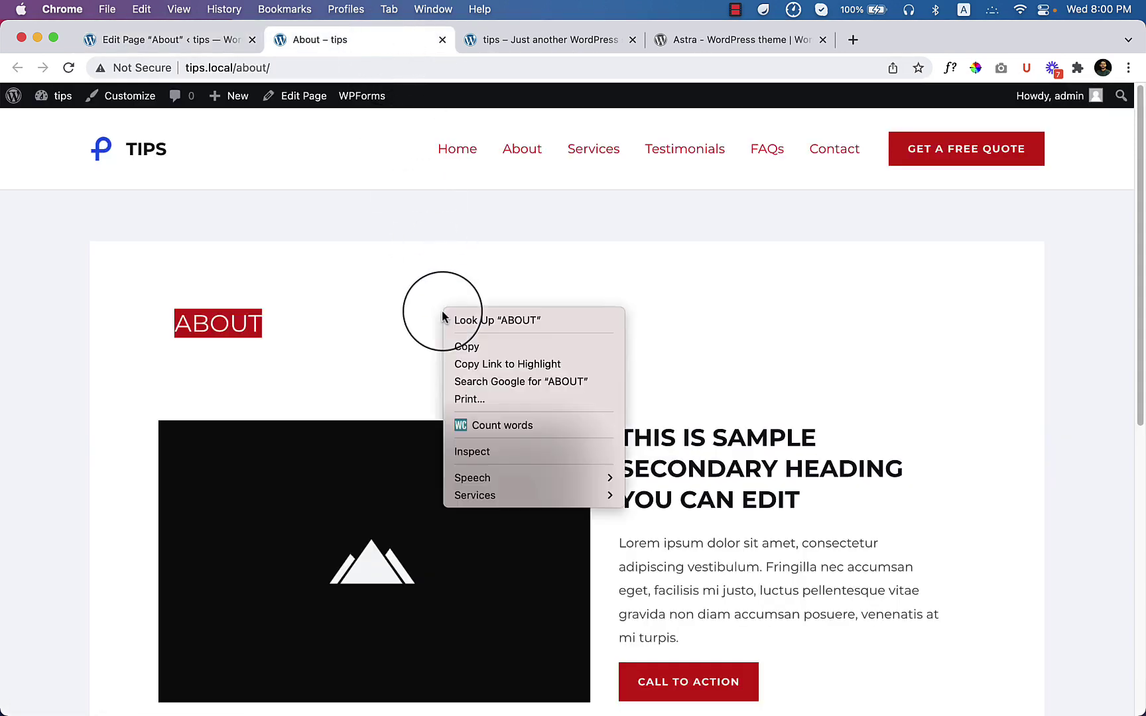
click(532, 223)
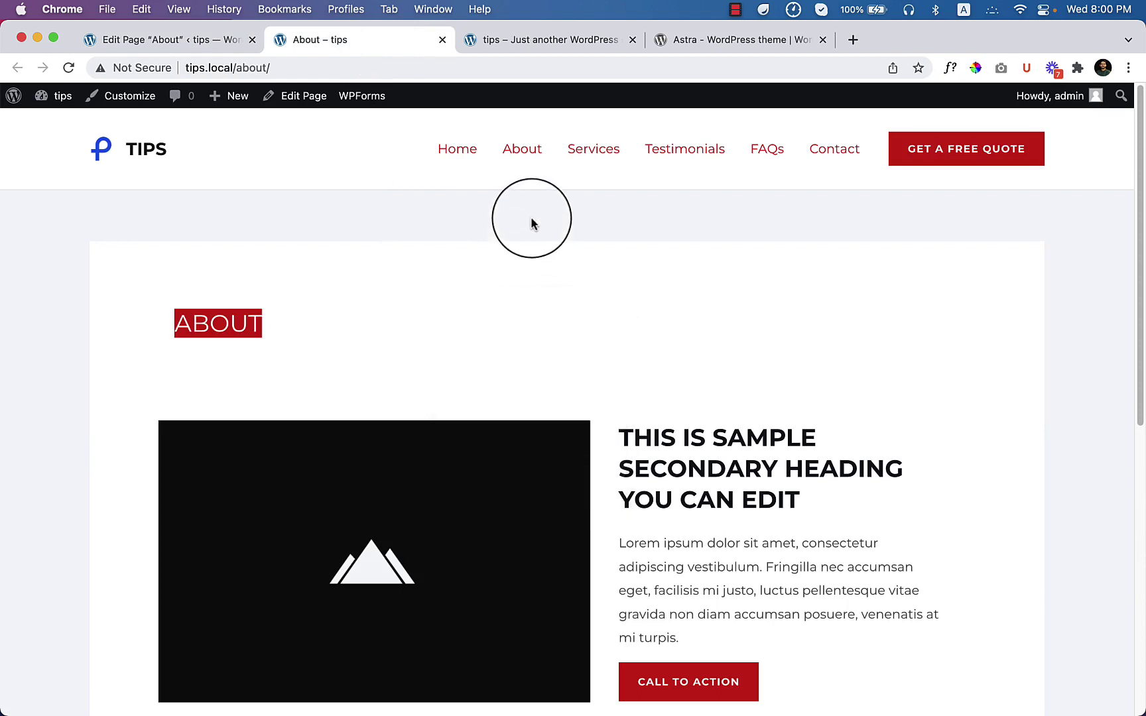
right_click(525, 219)
click(550, 266)
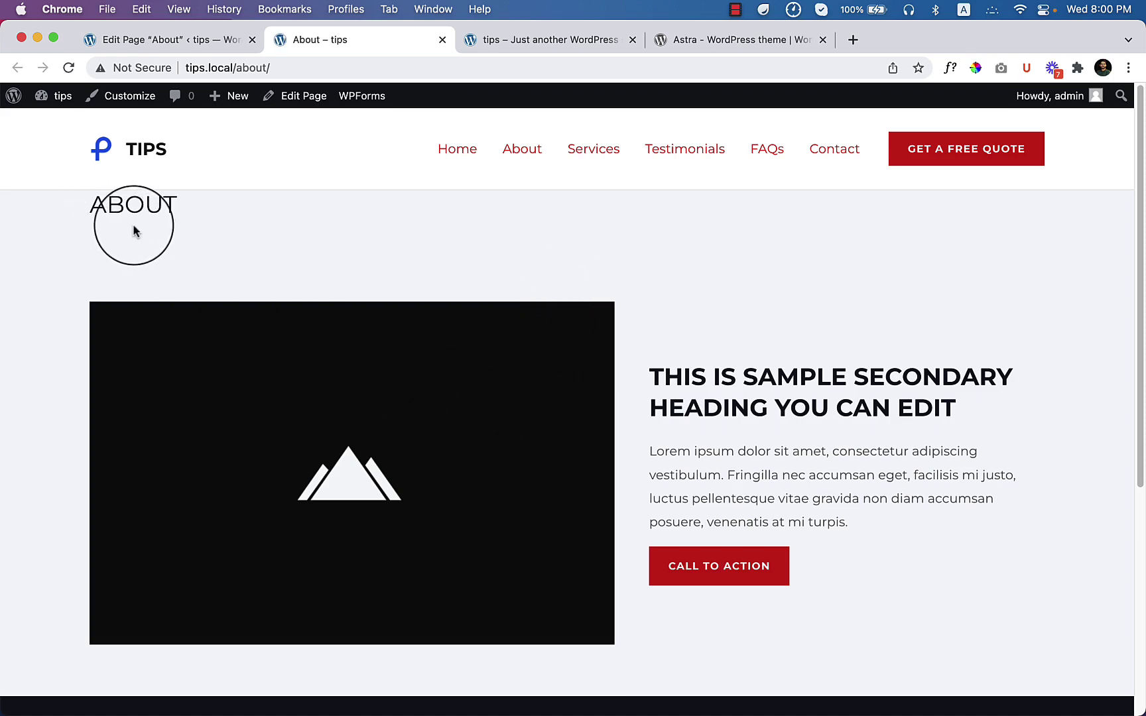
Disable the title and featured image in the About page's Astra settings and update the page.
click(196, 45)
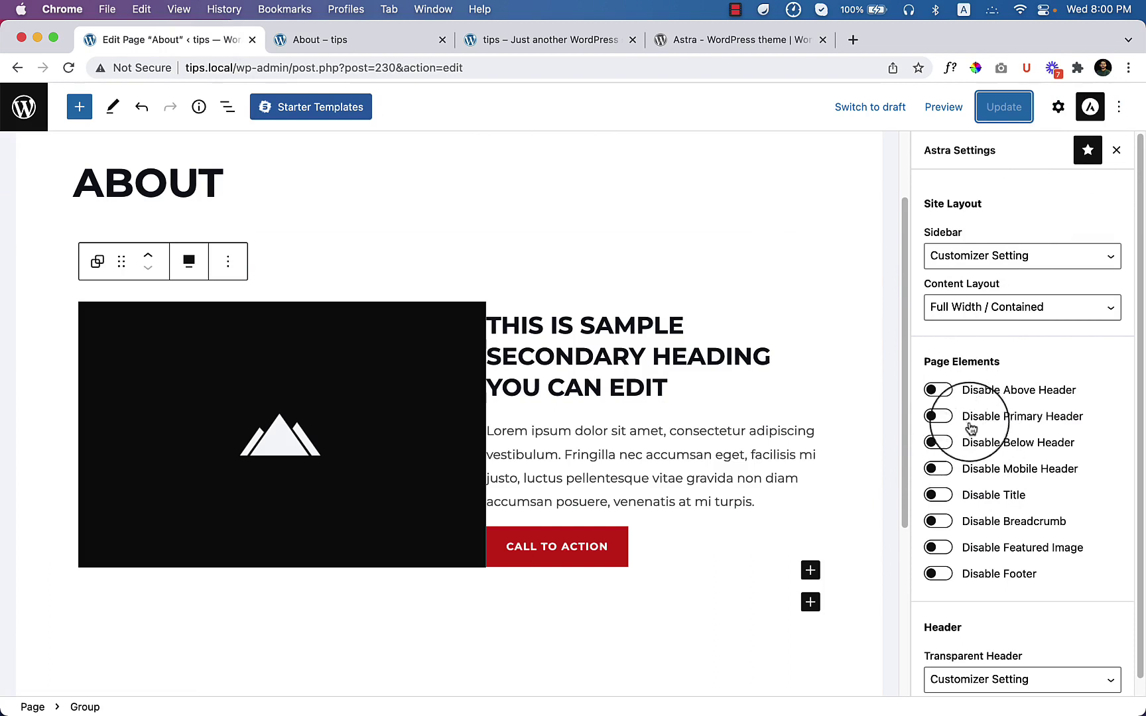
click(943, 499)
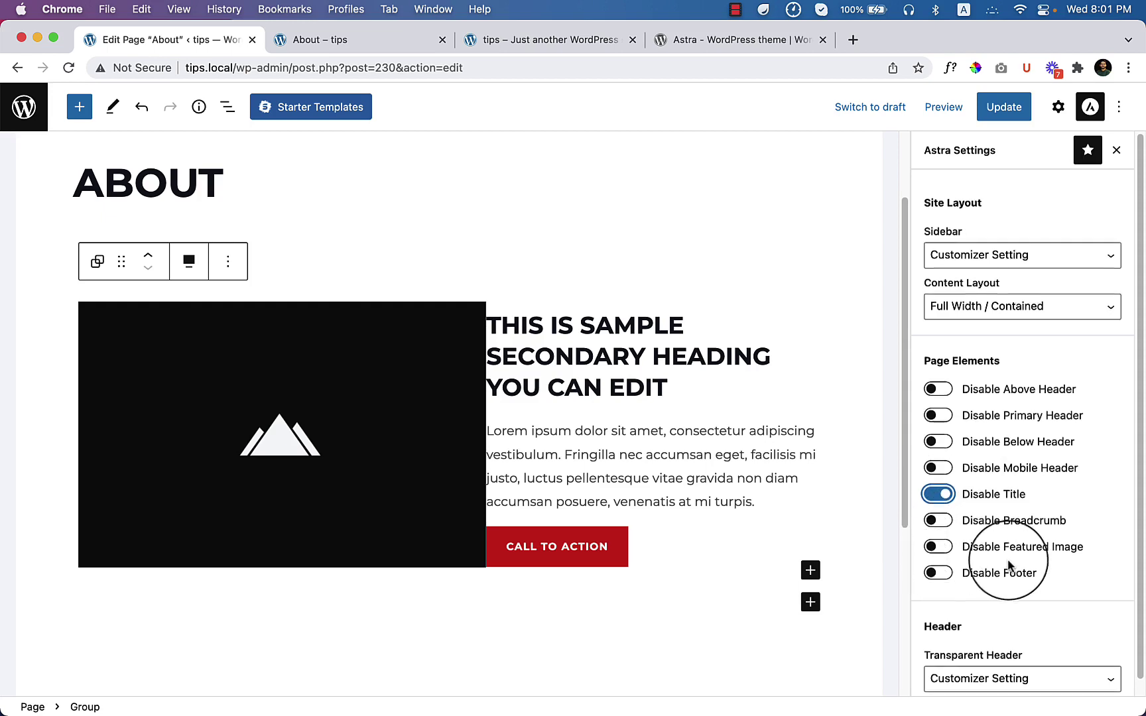
scroll(1015, 569, down, 1)
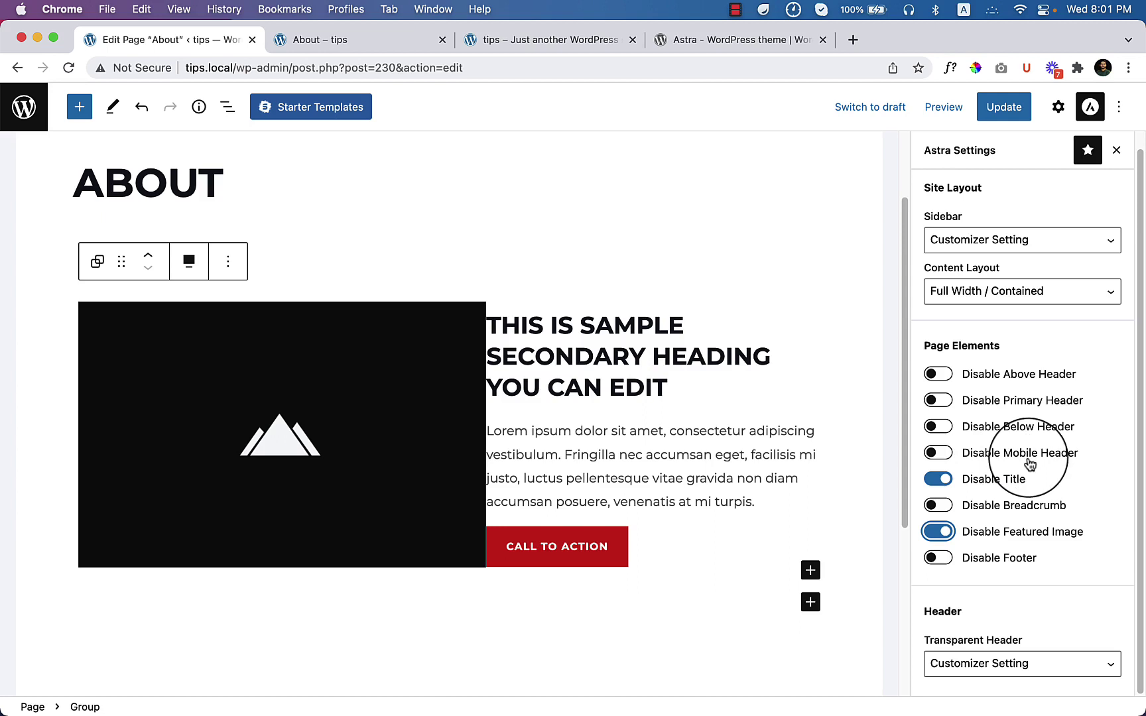
click(1005, 118)
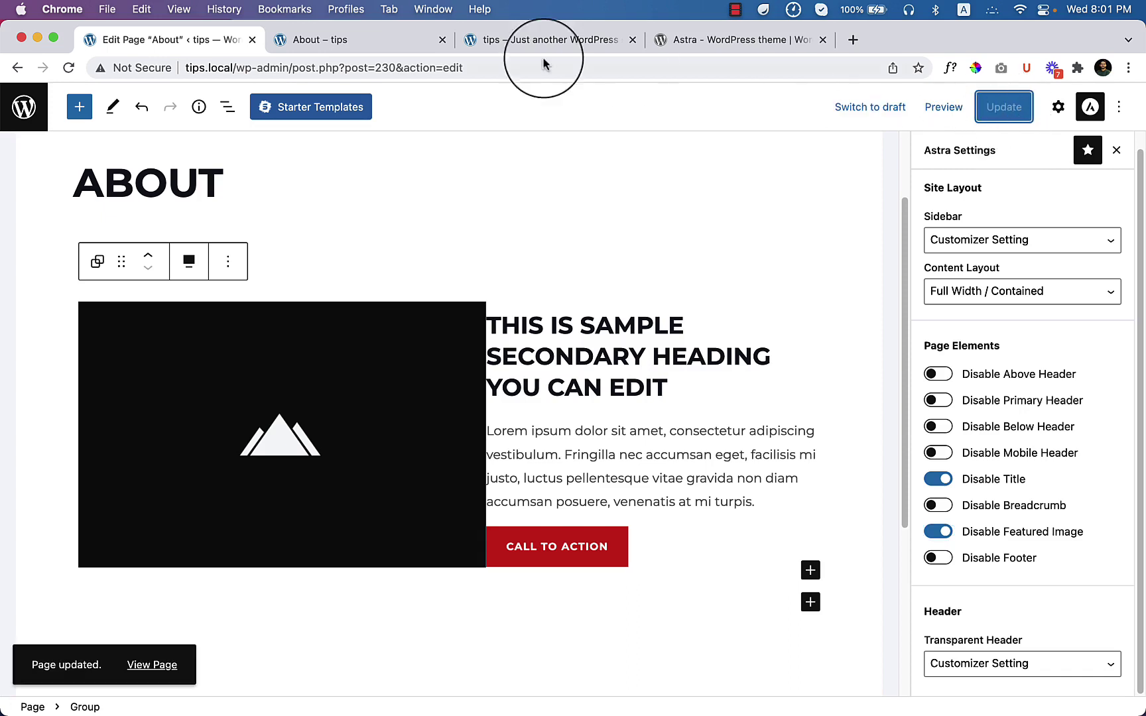
Reload the published About page to check it with the title disabled.
click(387, 33)
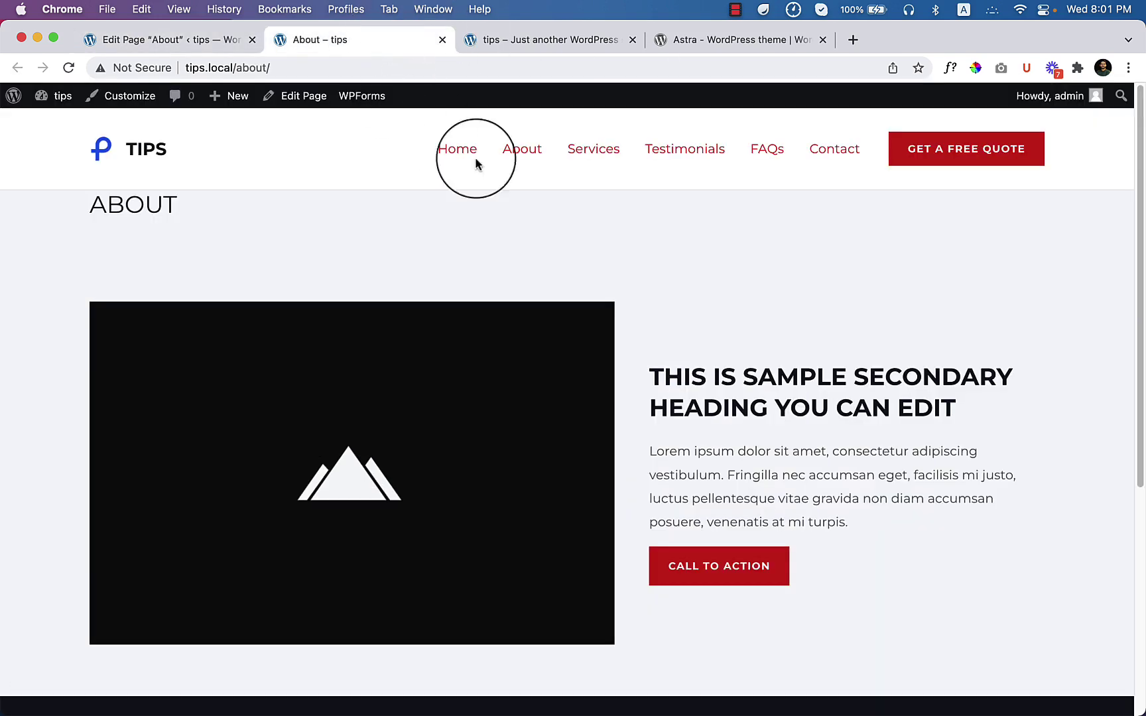
right_click(670, 240)
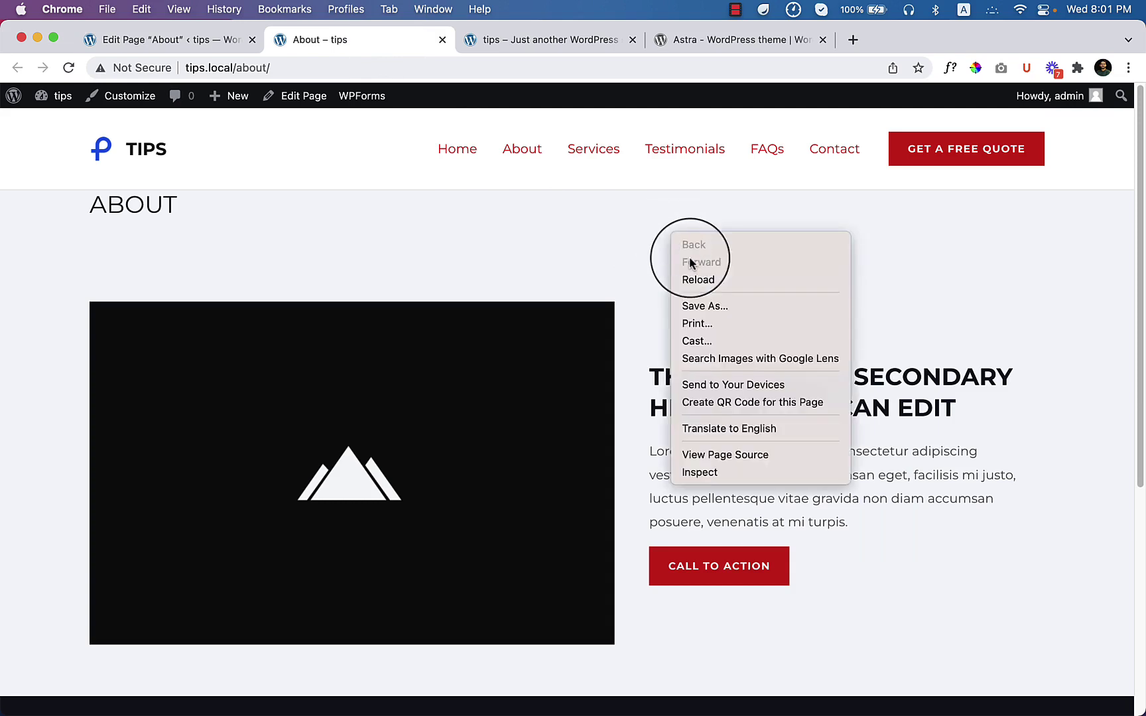
click(734, 286)
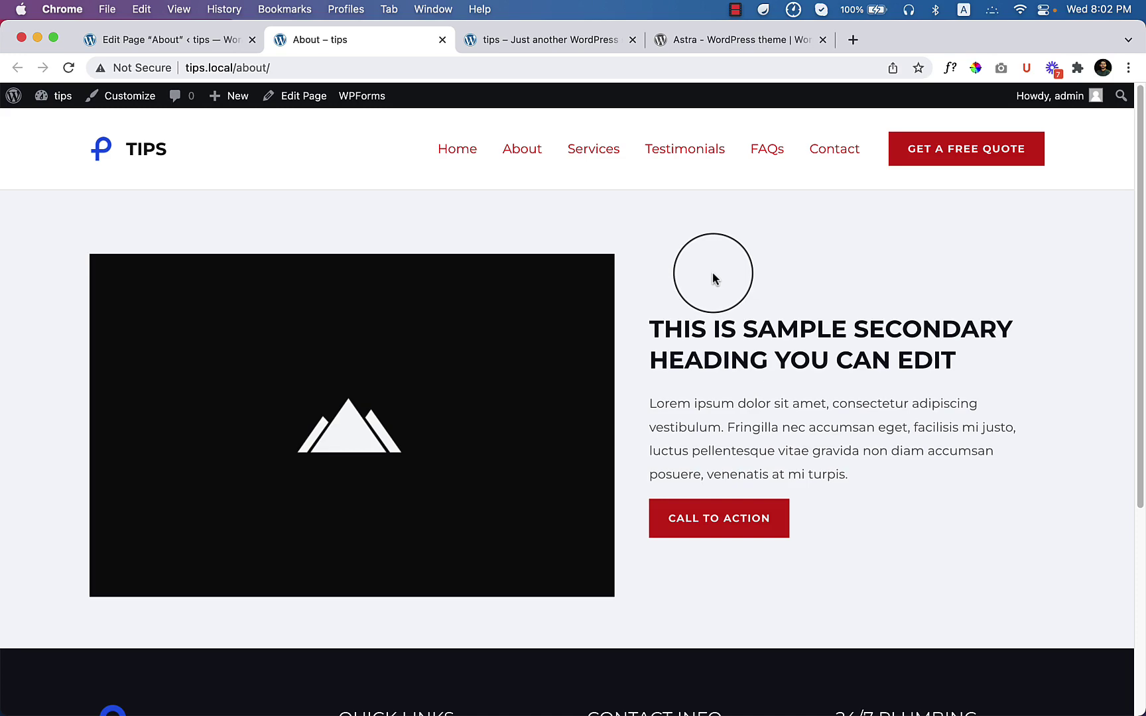
Return to the About page editor and add an empty paragraph block below the imported section.
click(209, 41)
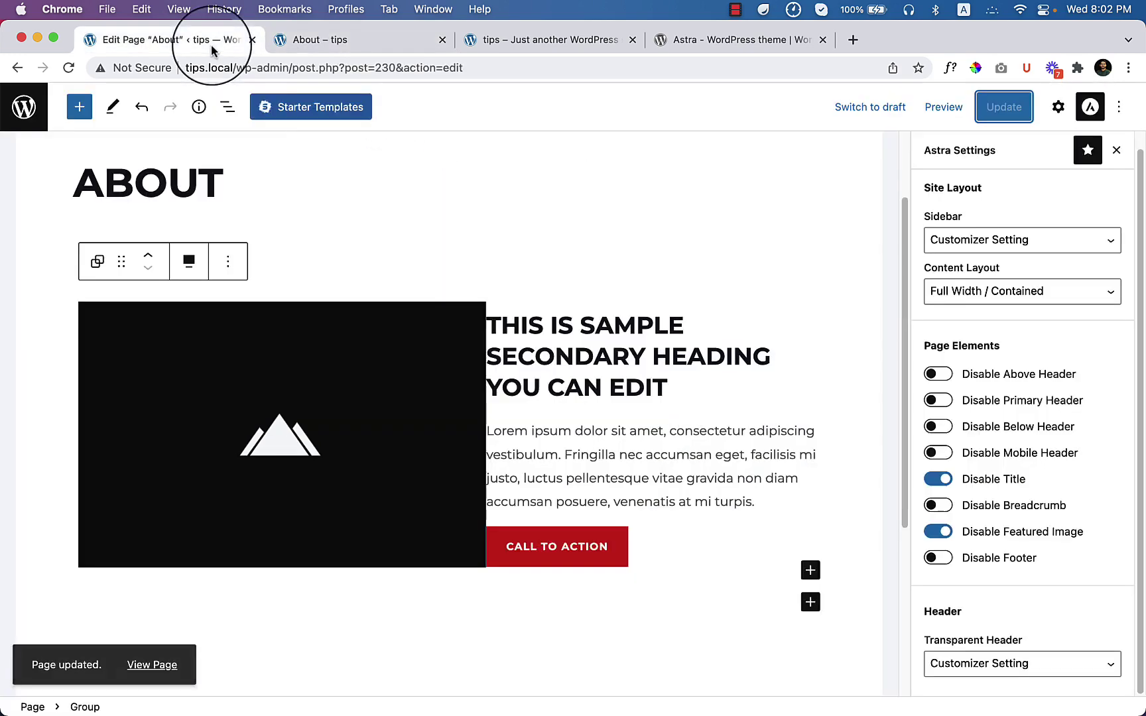
scroll(484, 627, down, 5)
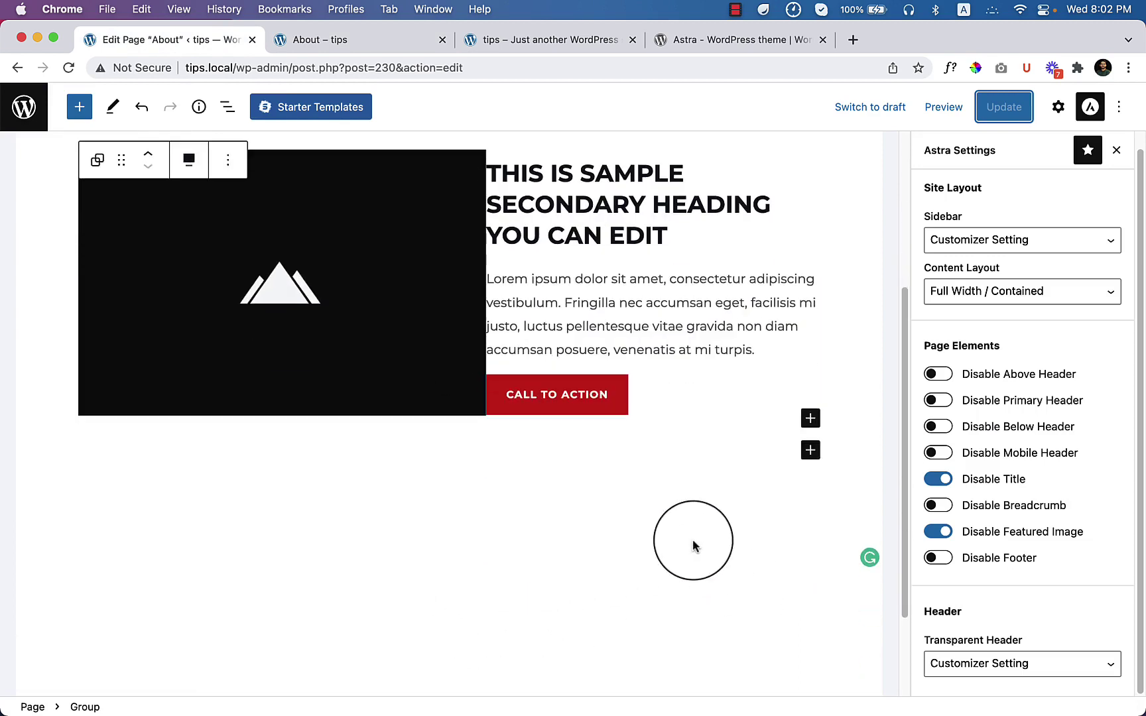
click(445, 476)
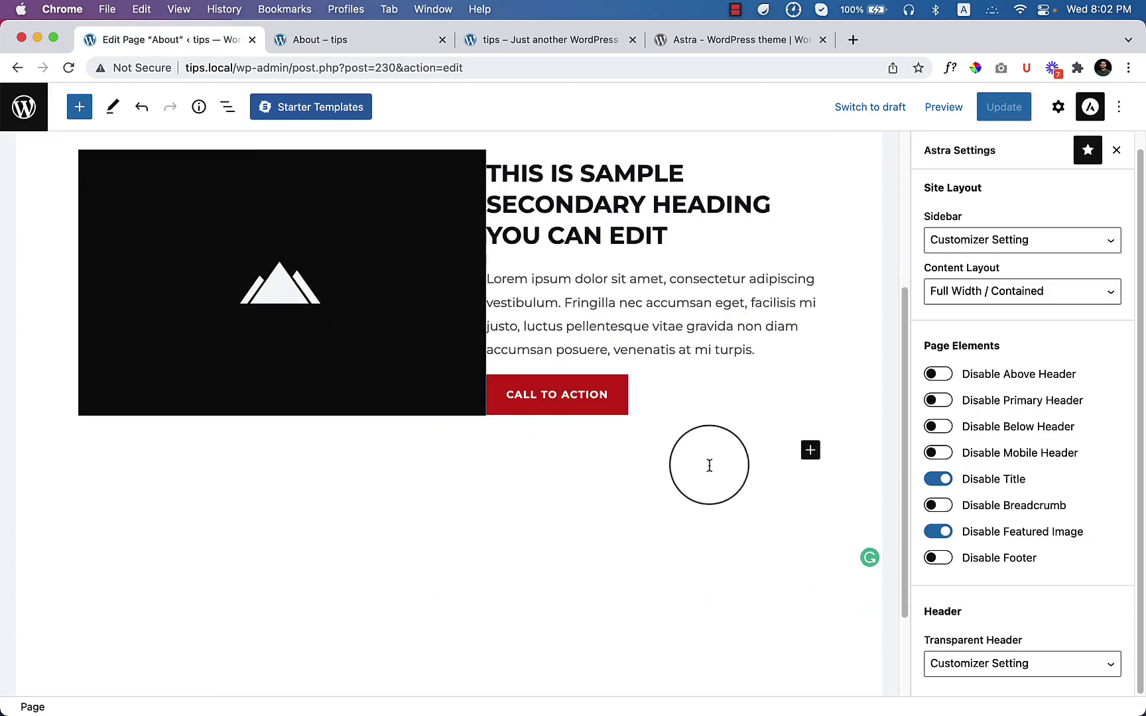
click(784, 453)
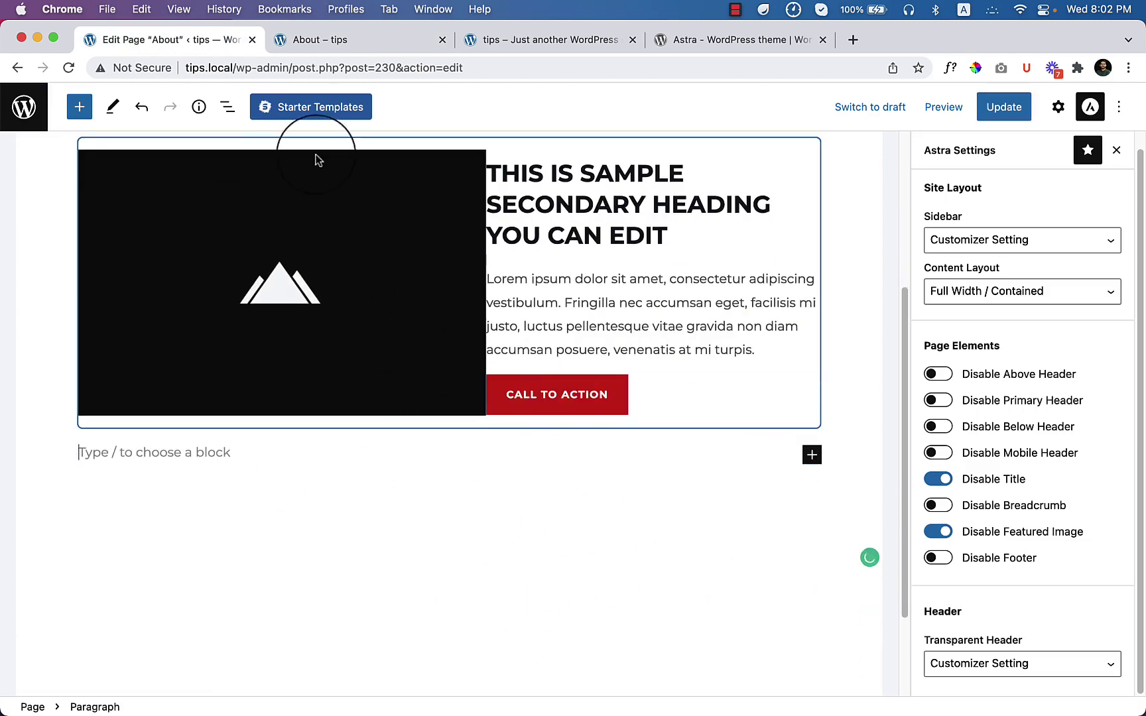
Import the light Team wireframe with three photo columns and social icons from the Starter Templates wireframes.
click(318, 115)
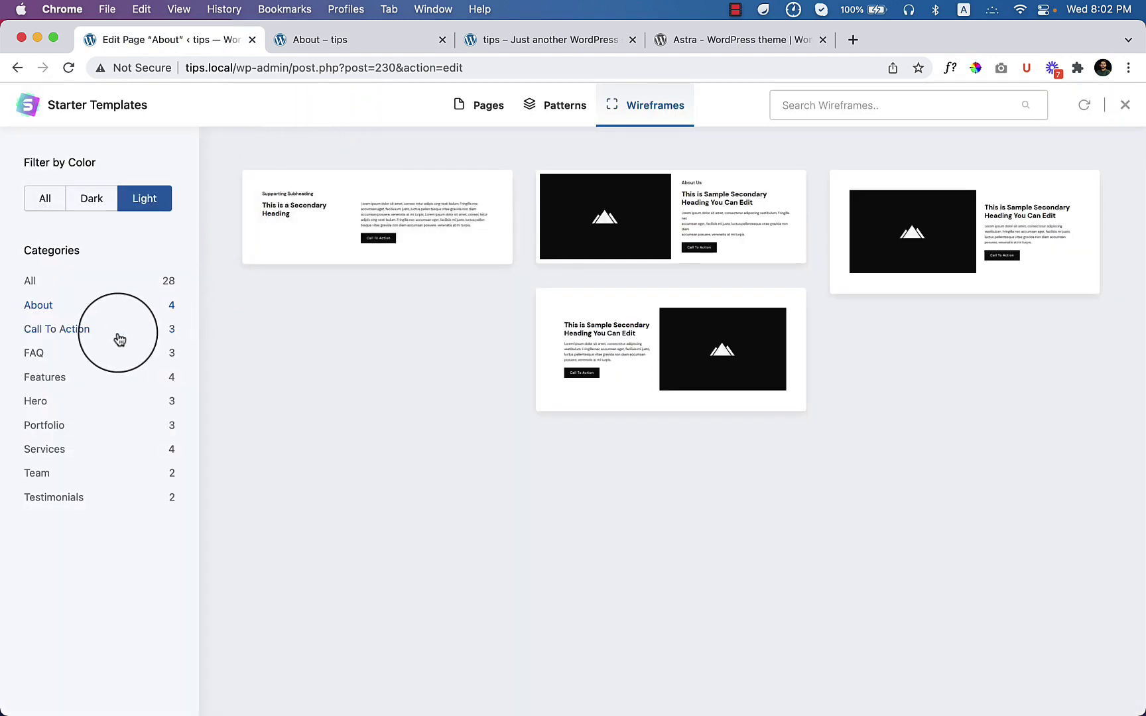
click(77, 335)
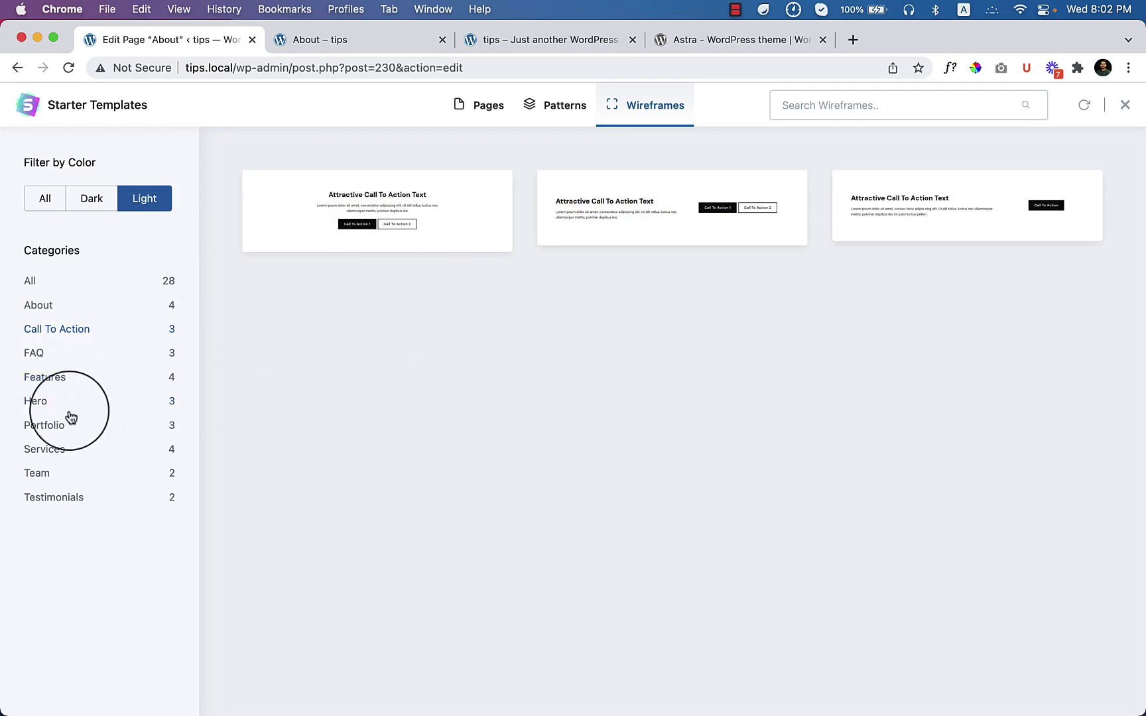
click(73, 472)
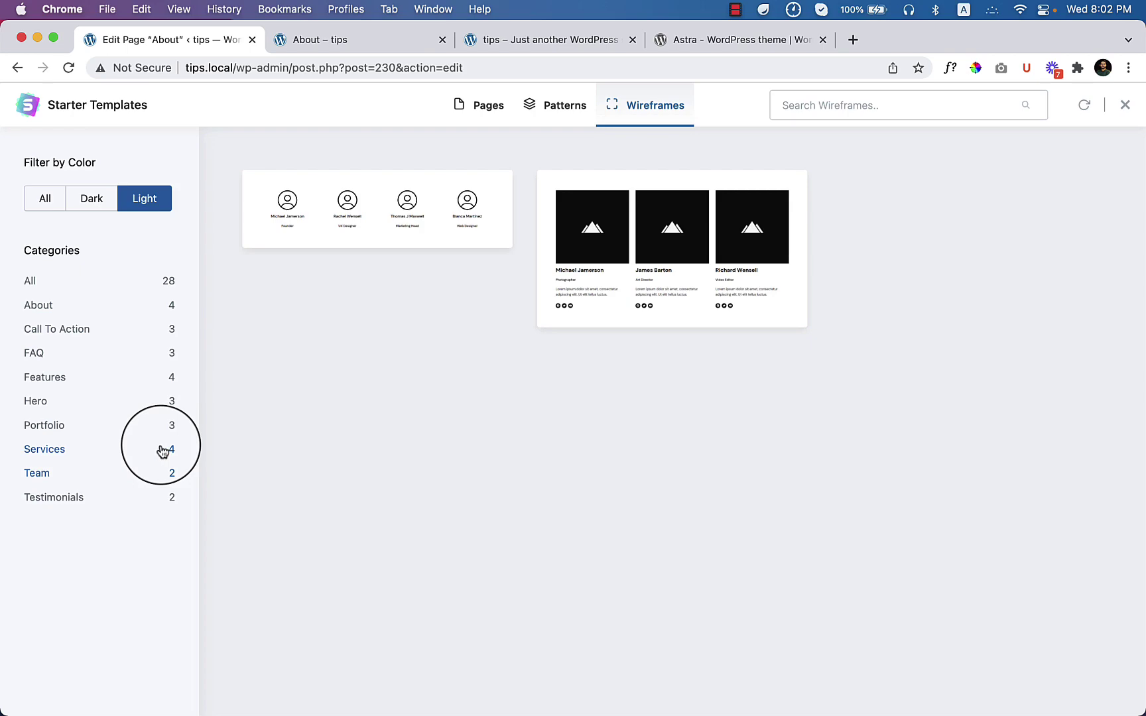
mouse_move(744, 247)
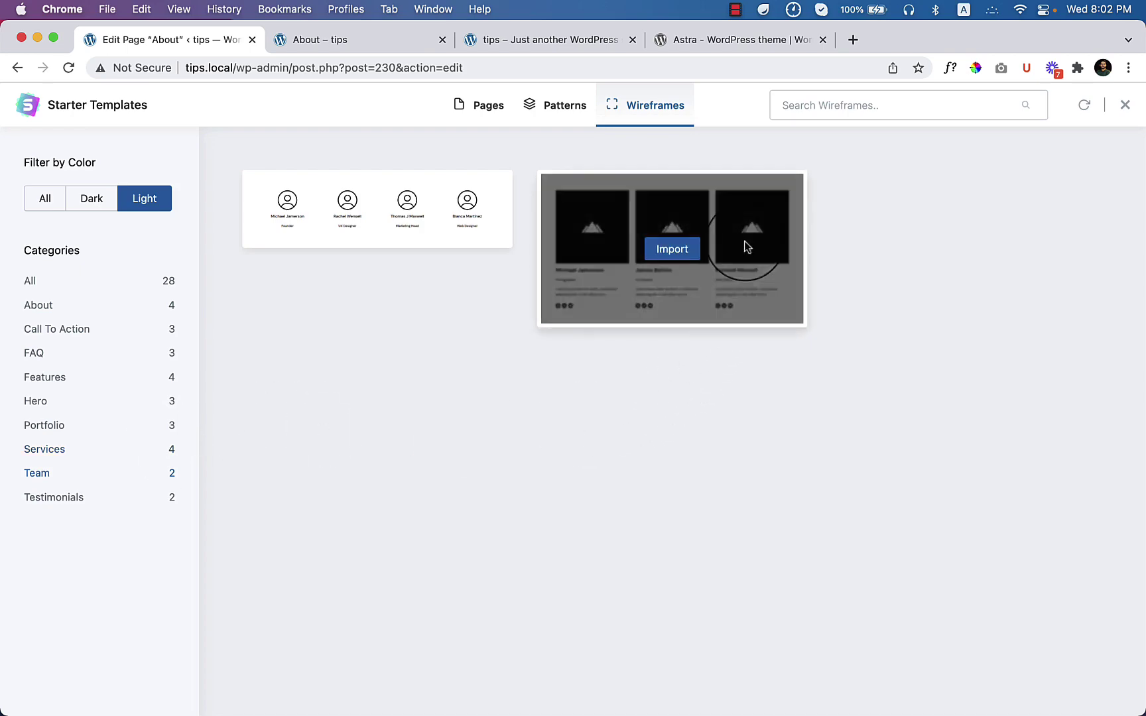
click(673, 250)
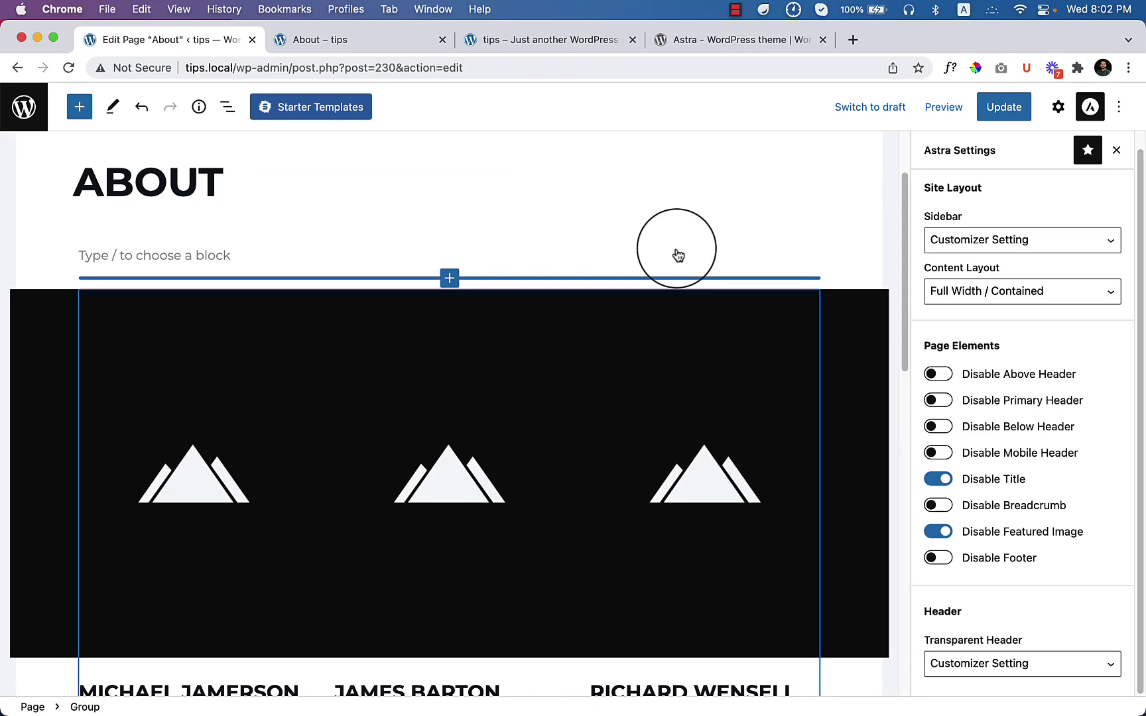
Examine where the imported team section sits relative to the image-and-text section and how its images are laid out.
click(343, 440)
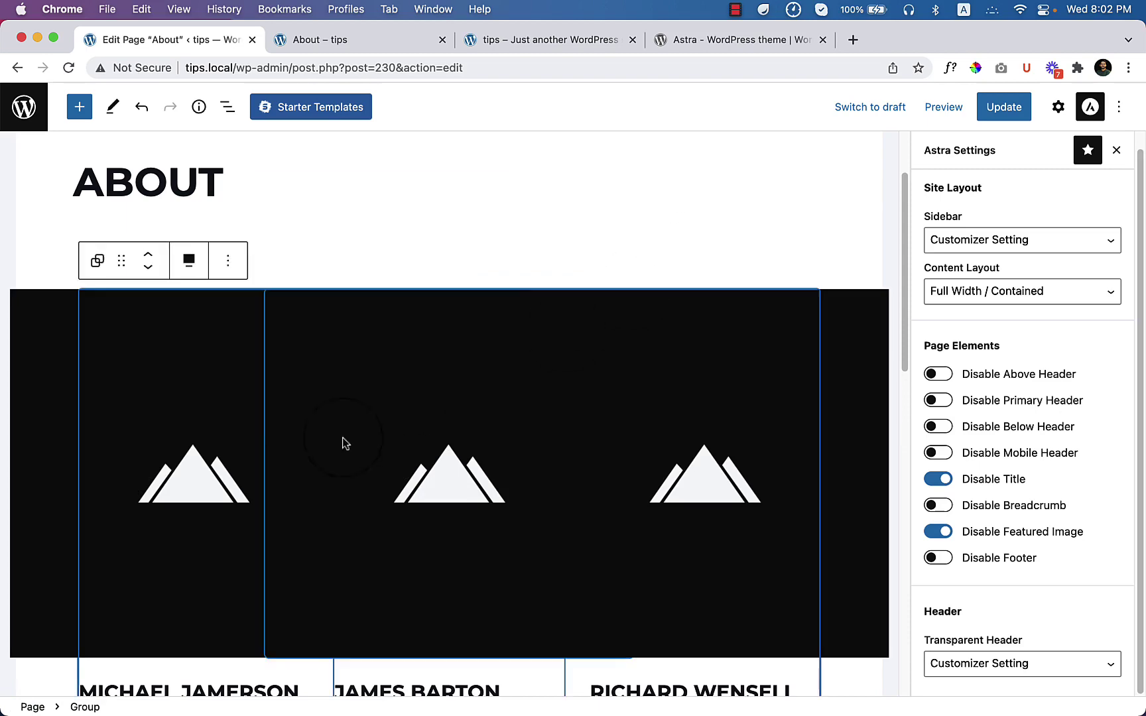
scroll(549, 439, down, 5)
scroll(508, 470, down, 12)
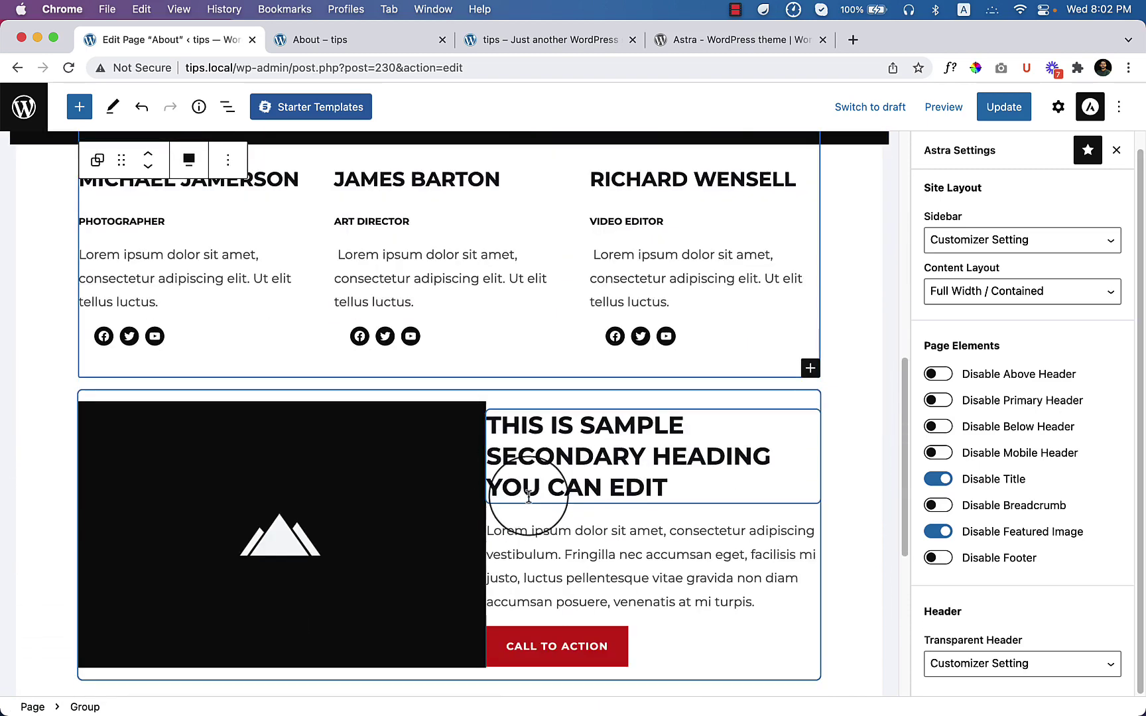
scroll(572, 442, up, 20)
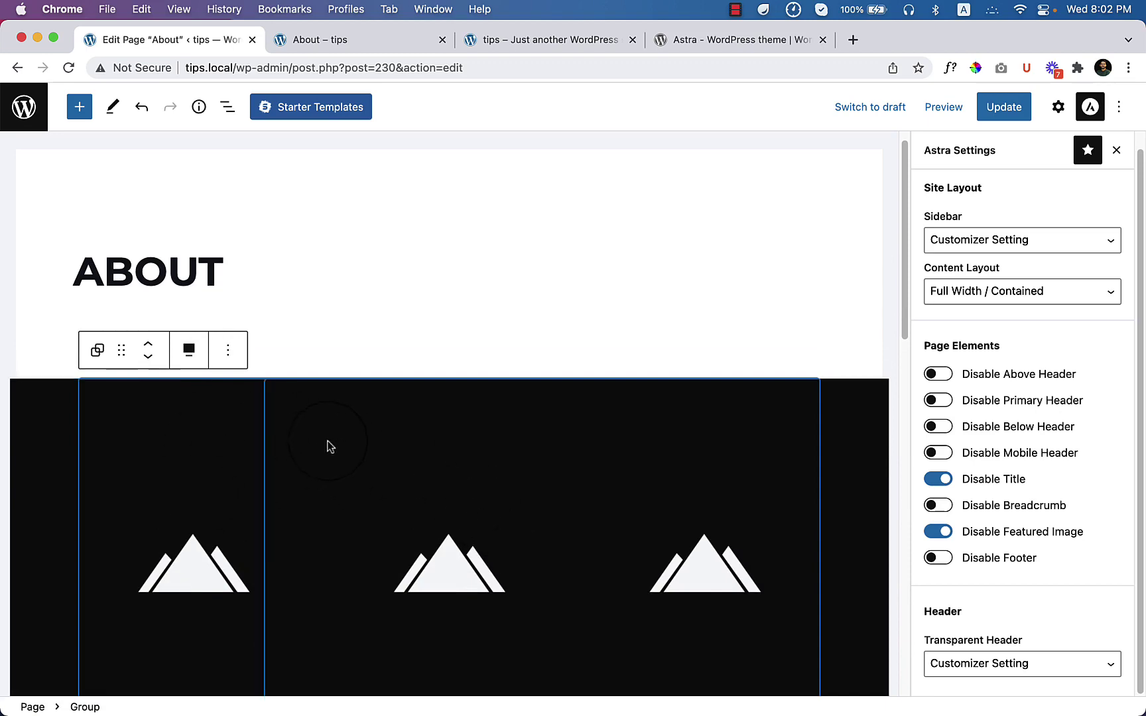
scroll(327, 442, down, 12)
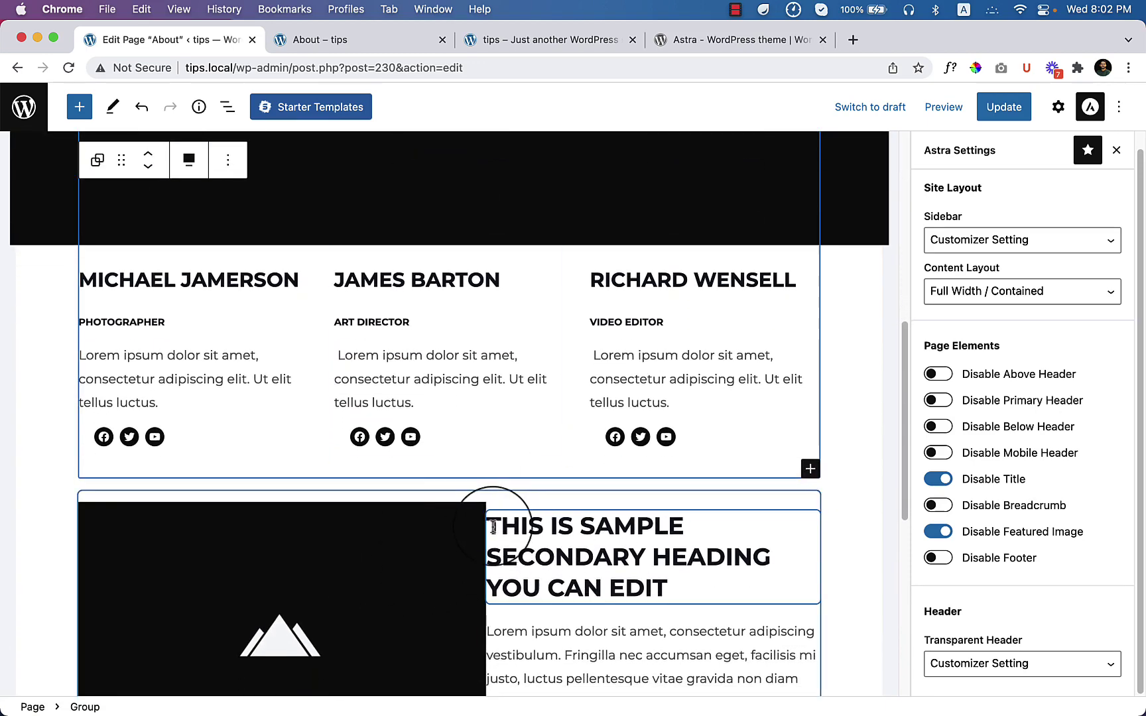
click(469, 502)
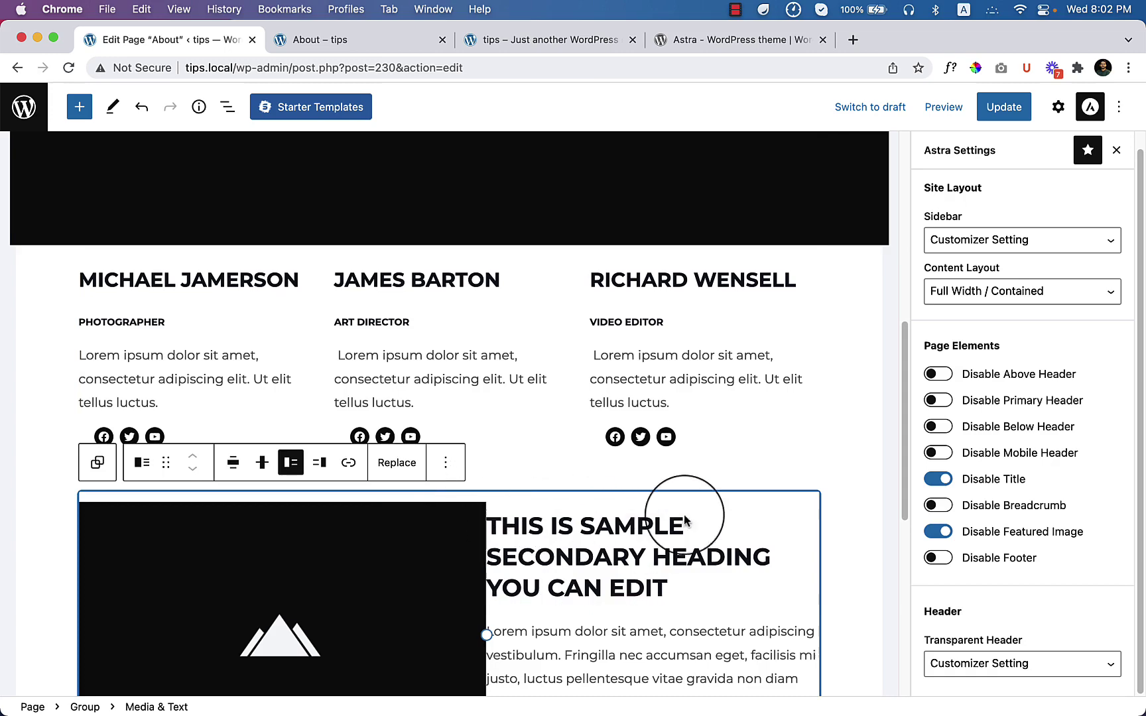
scroll(692, 484, up, 5)
scroll(691, 483, down, 10)
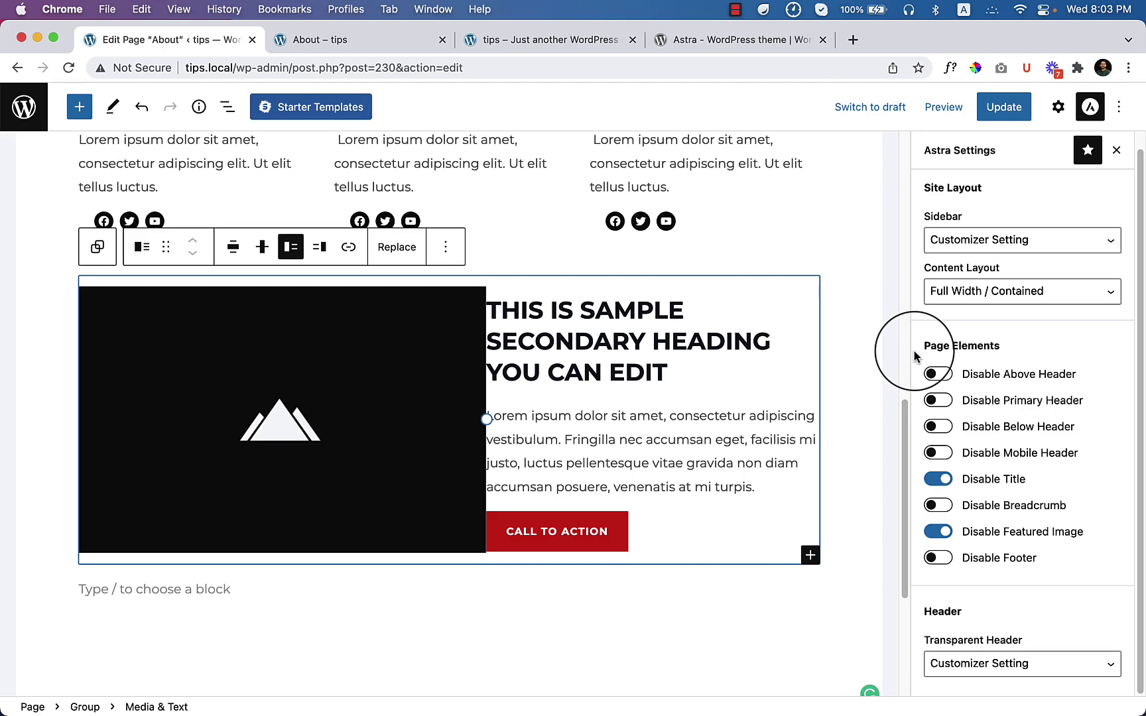
Reduce the browser zoom to 80% to see more of both page sections in the editor.
click(1120, 108)
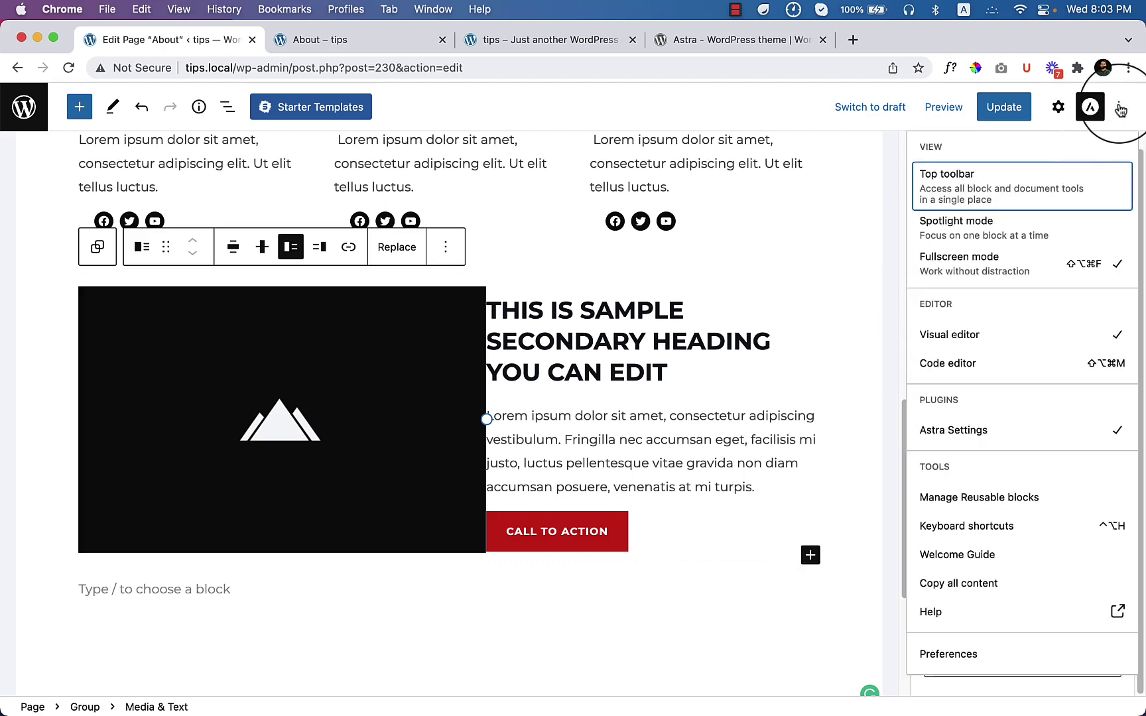
click(1120, 107)
click(1127, 72)
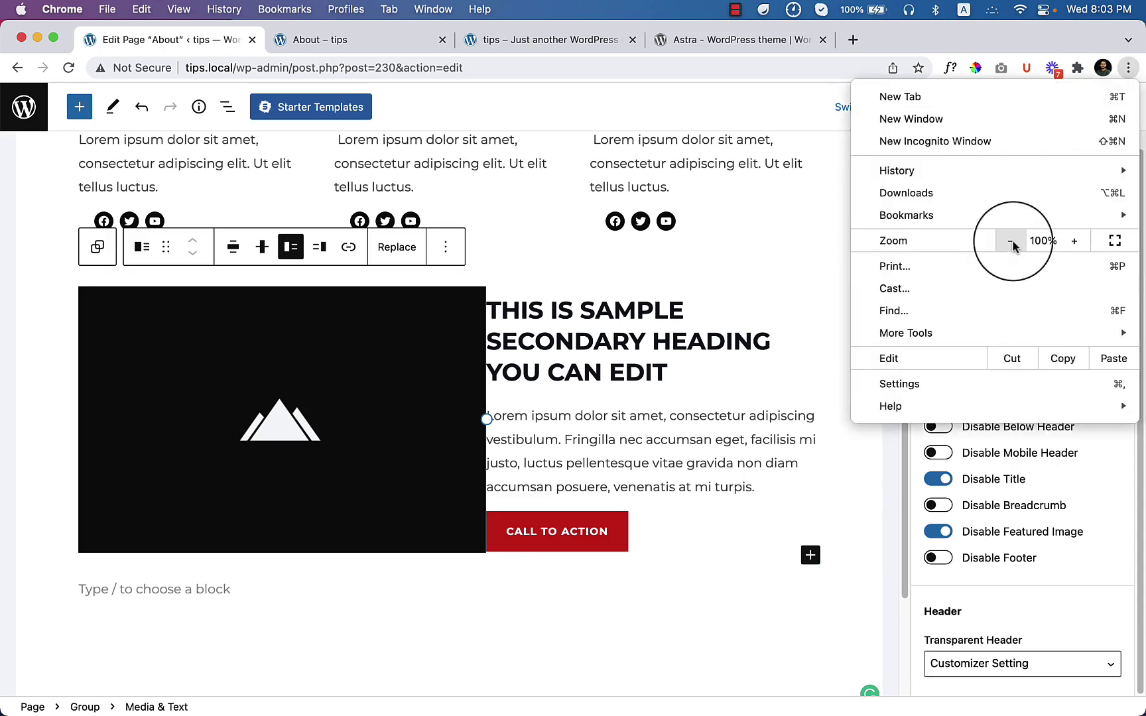
click(1012, 243)
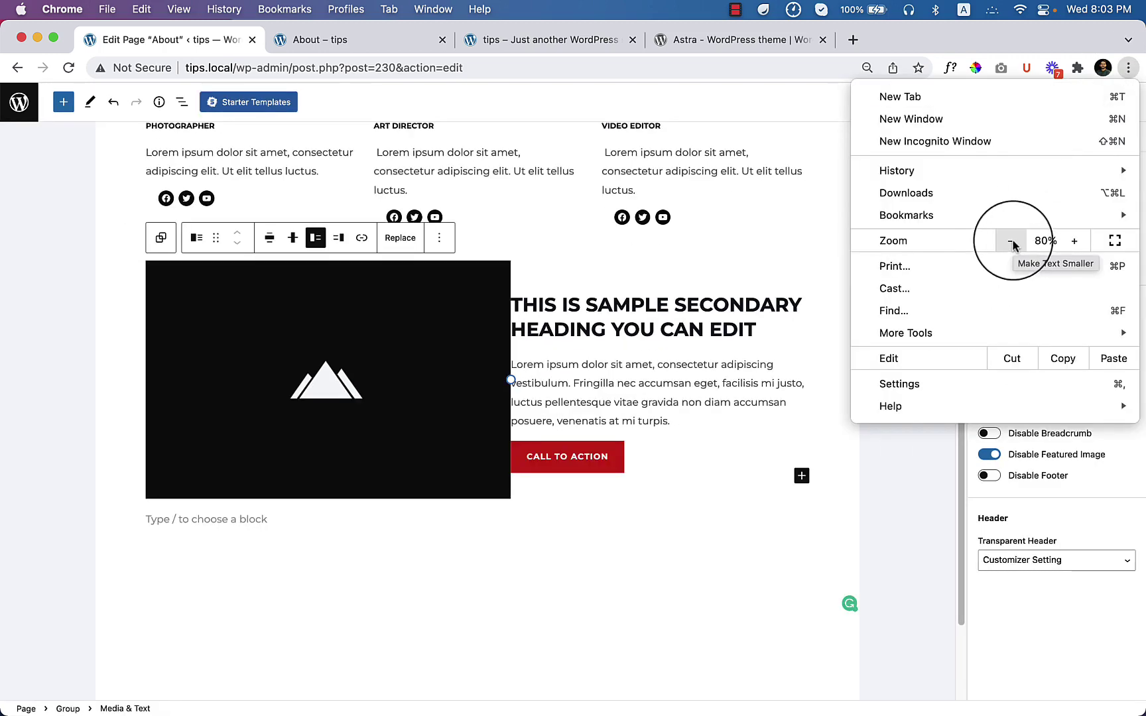
click(686, 568)
scroll(673, 479, up, 8)
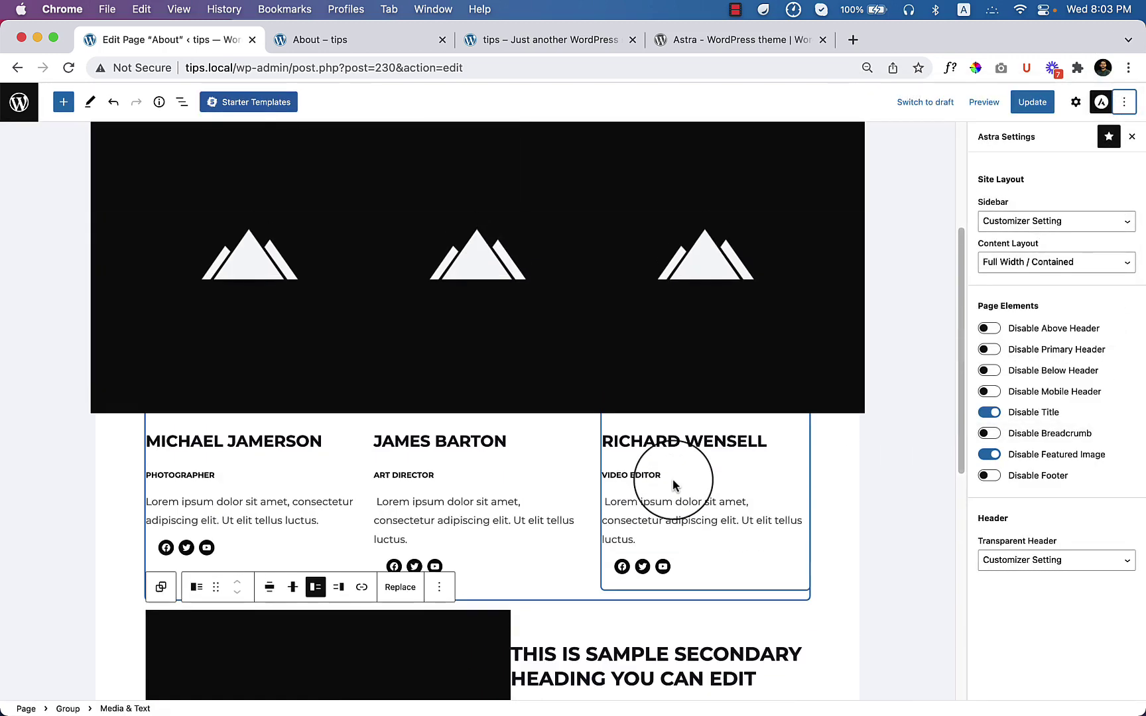
scroll(672, 480, down, 6)
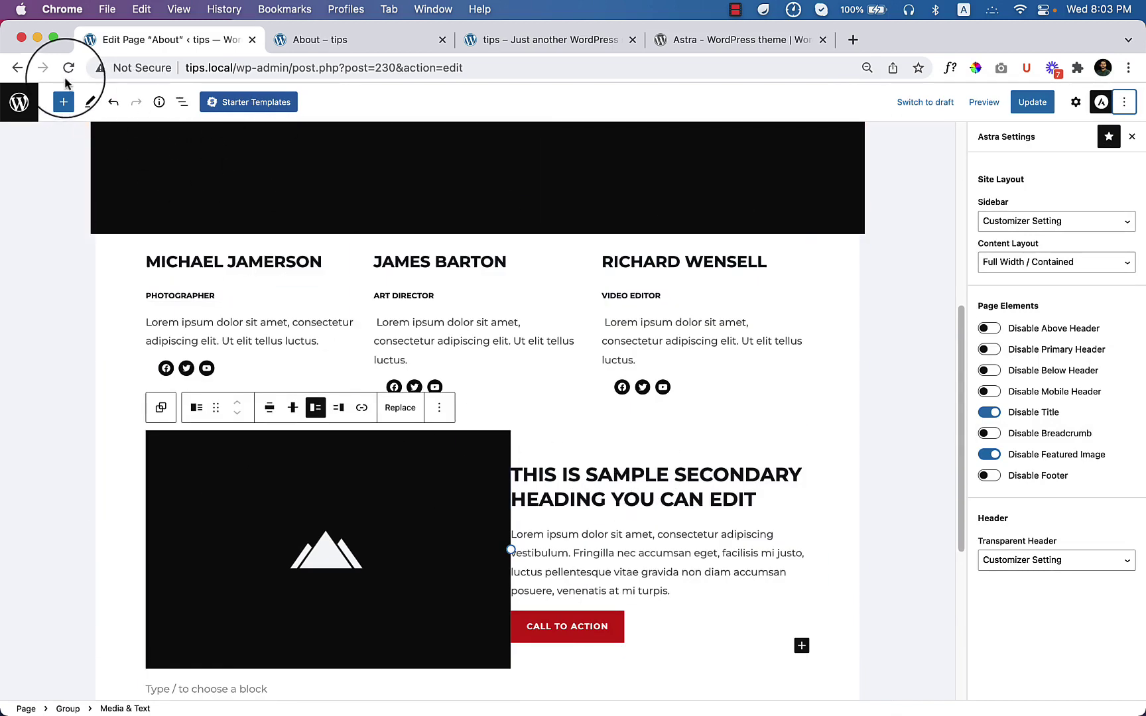
Update the About page and reload the editor, then check the layout of the team and image-and-text sections.
click(1031, 101)
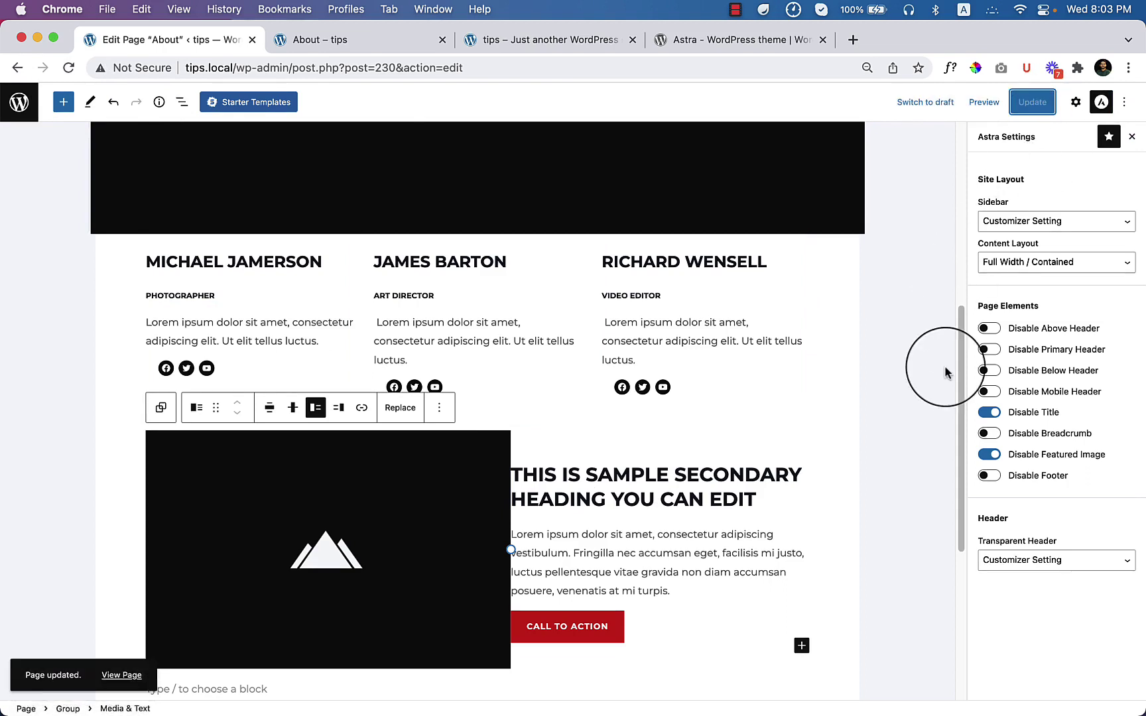
click(68, 68)
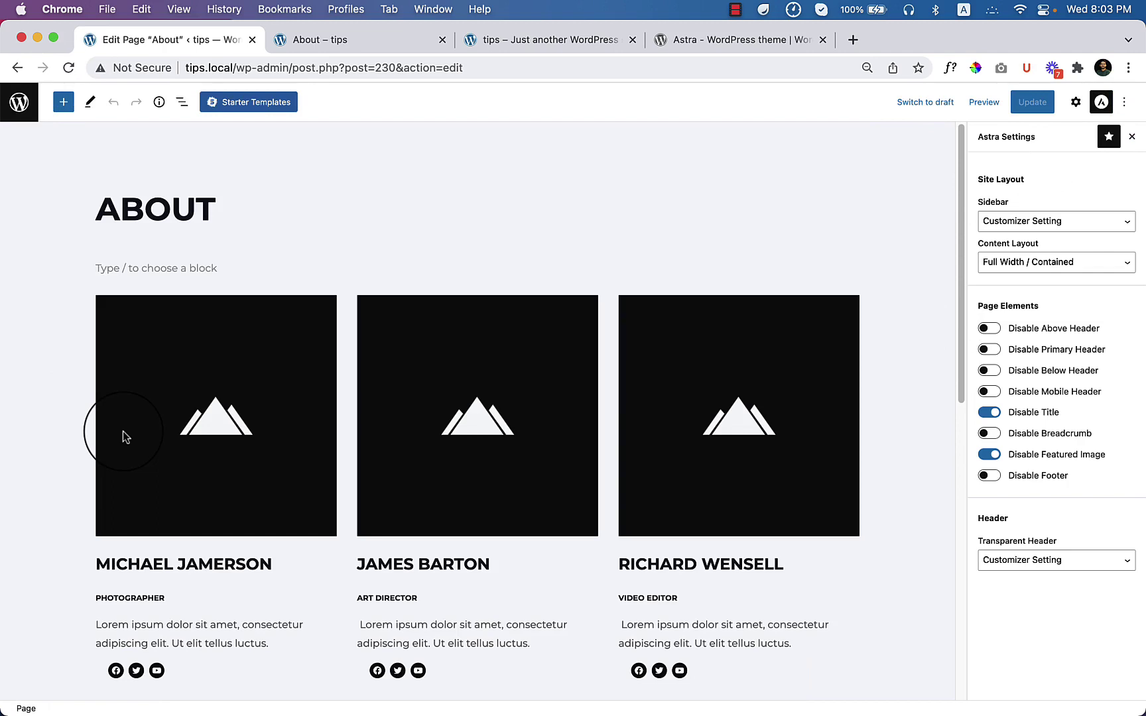
mouse_move(299, 291)
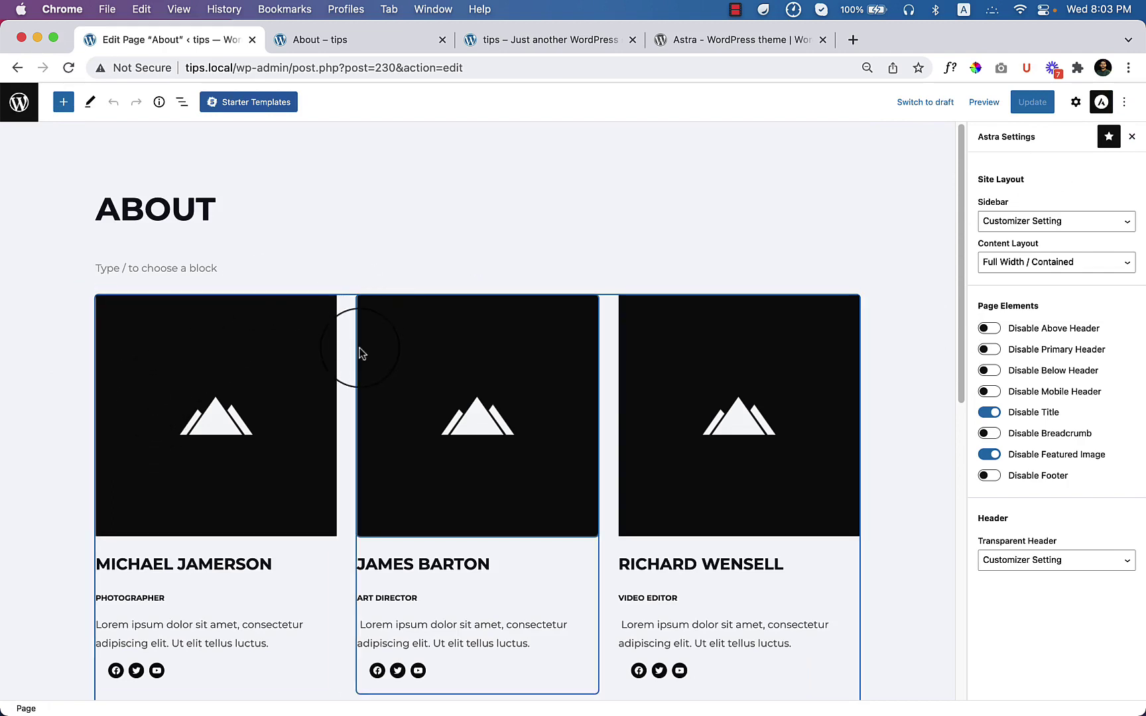
scroll(359, 351, down, 3)
scroll(359, 351, down, 4)
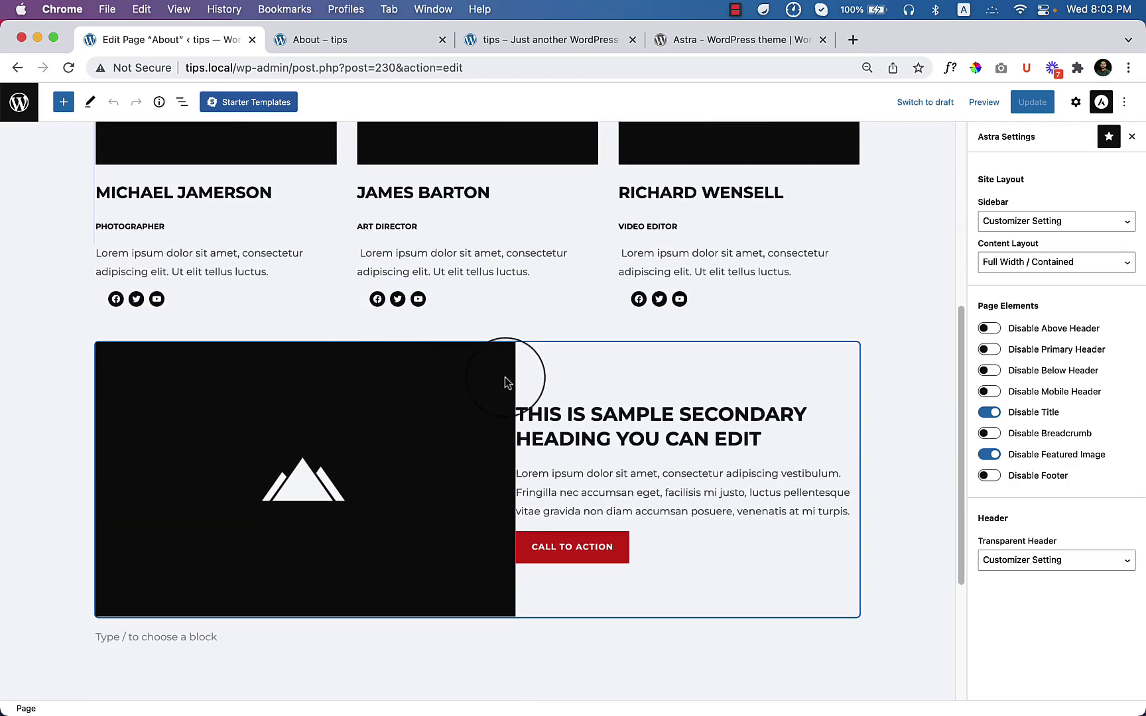
click(557, 361)
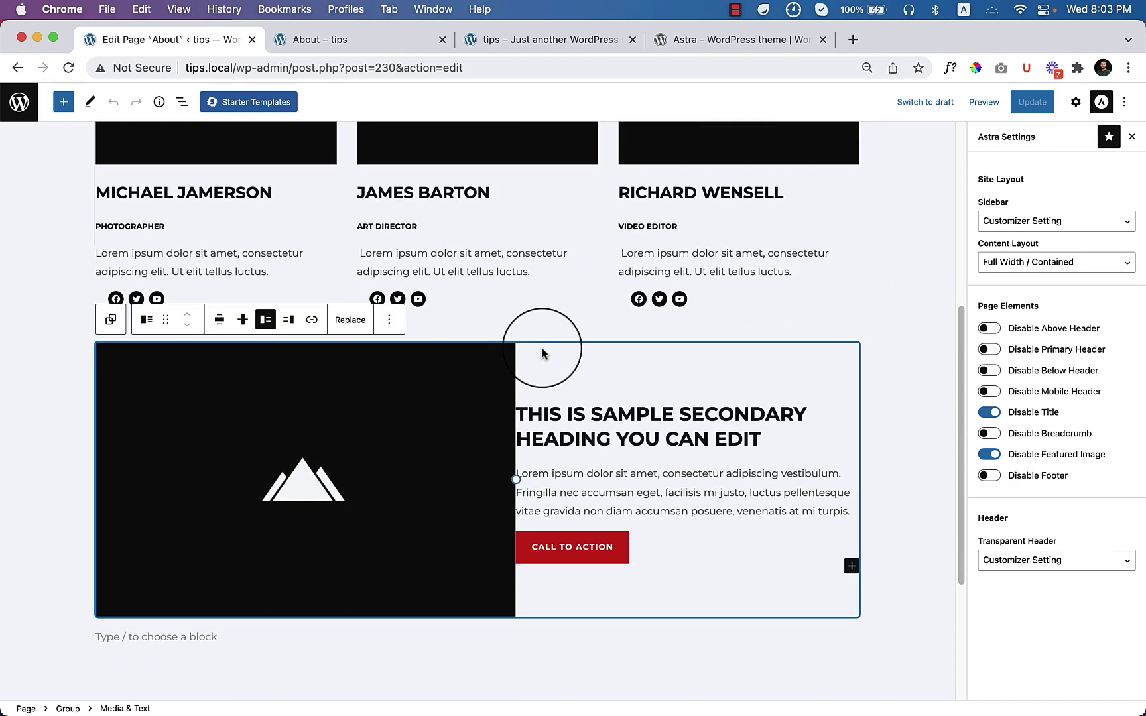
Show the block list view, collapse both groups and move the image-and-text group above the team group.
click(181, 104)
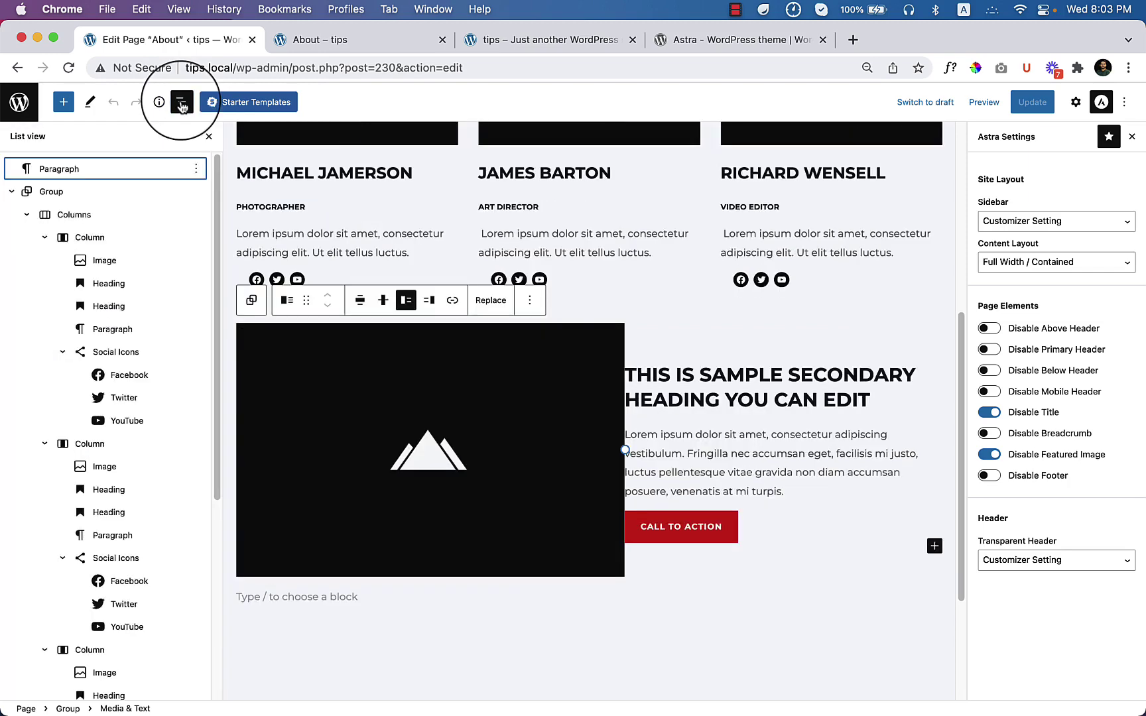
click(49, 198)
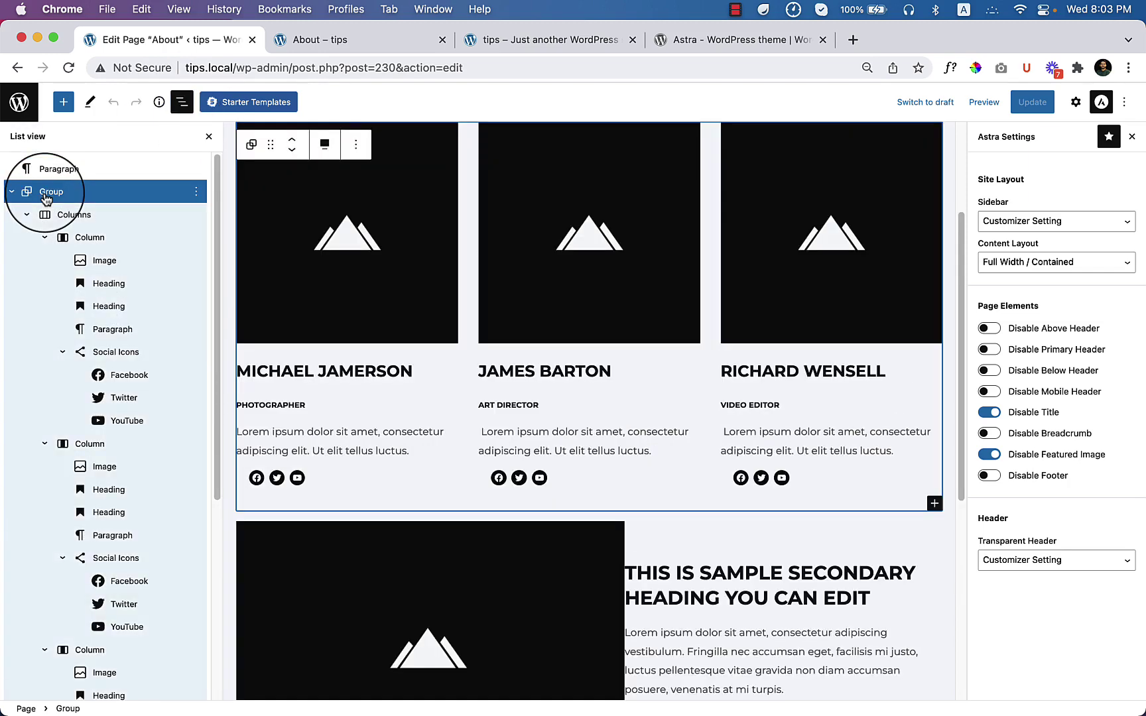
click(12, 191)
click(47, 216)
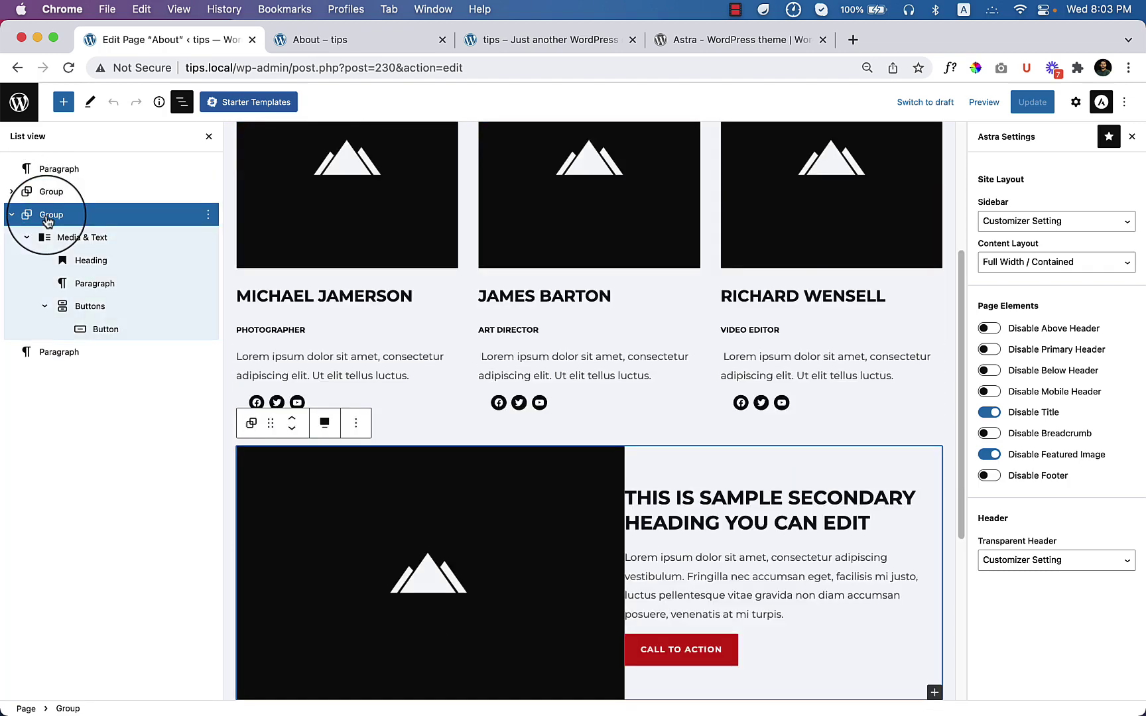
click(11, 214)
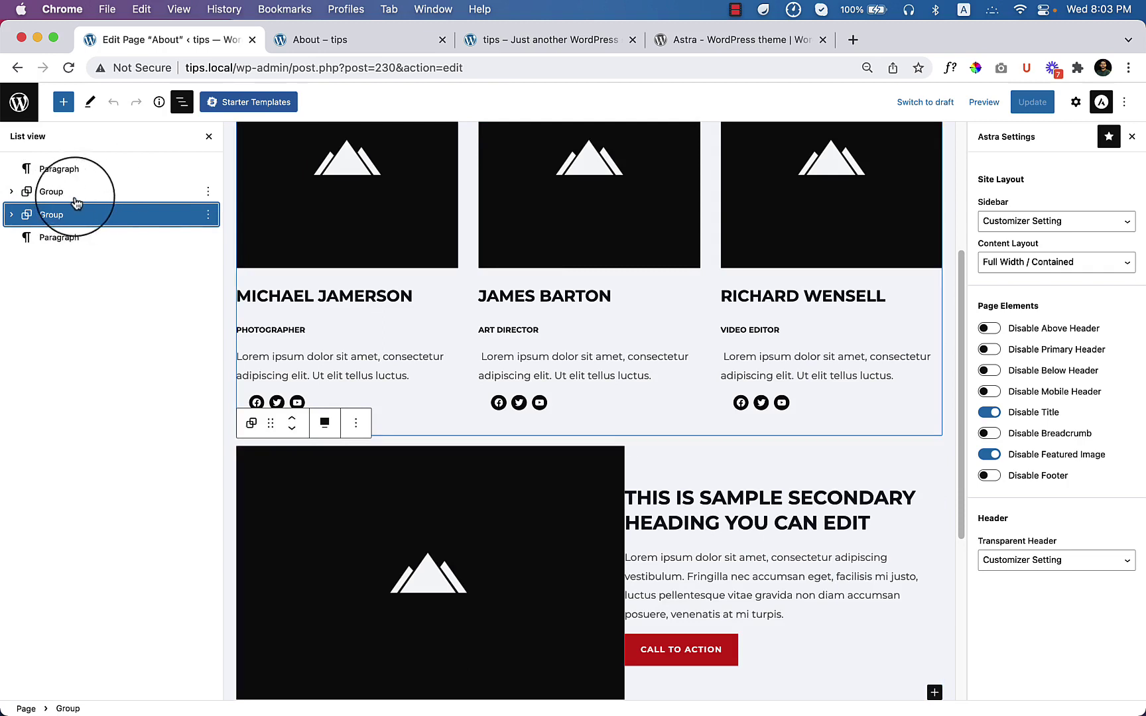
drag(77, 216, 73, 185)
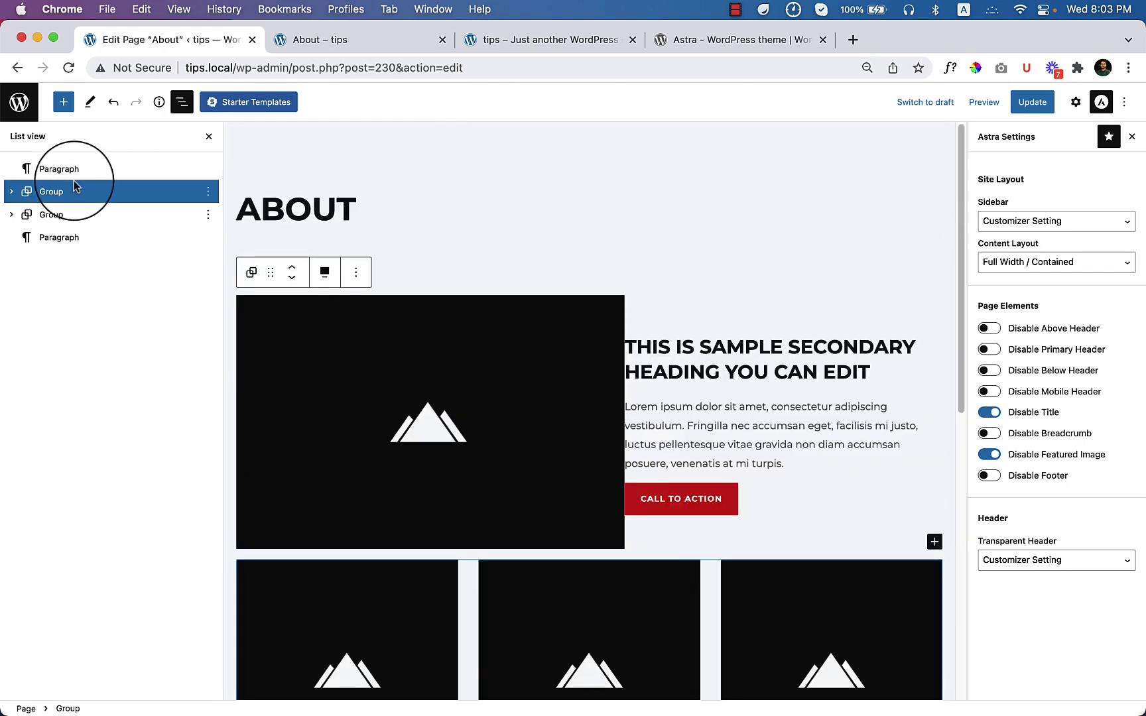
Remove the empty paragraphs above and below the two groups, and close the block list view.
click(107, 171)
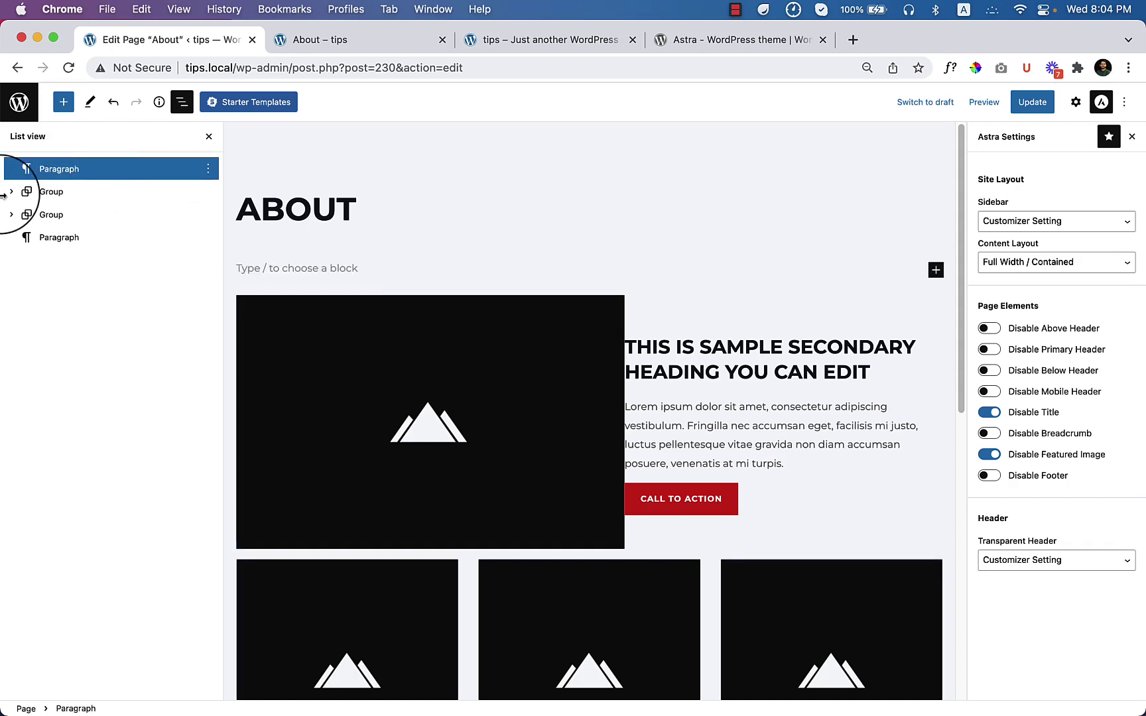
click(208, 170)
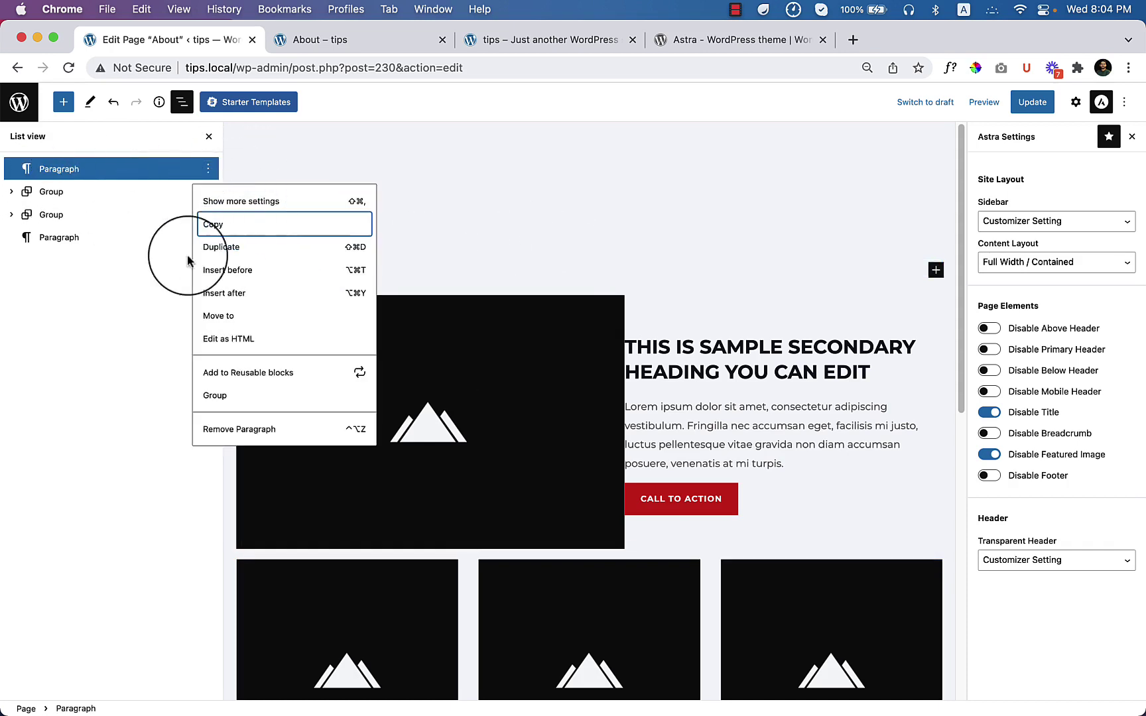
click(224, 429)
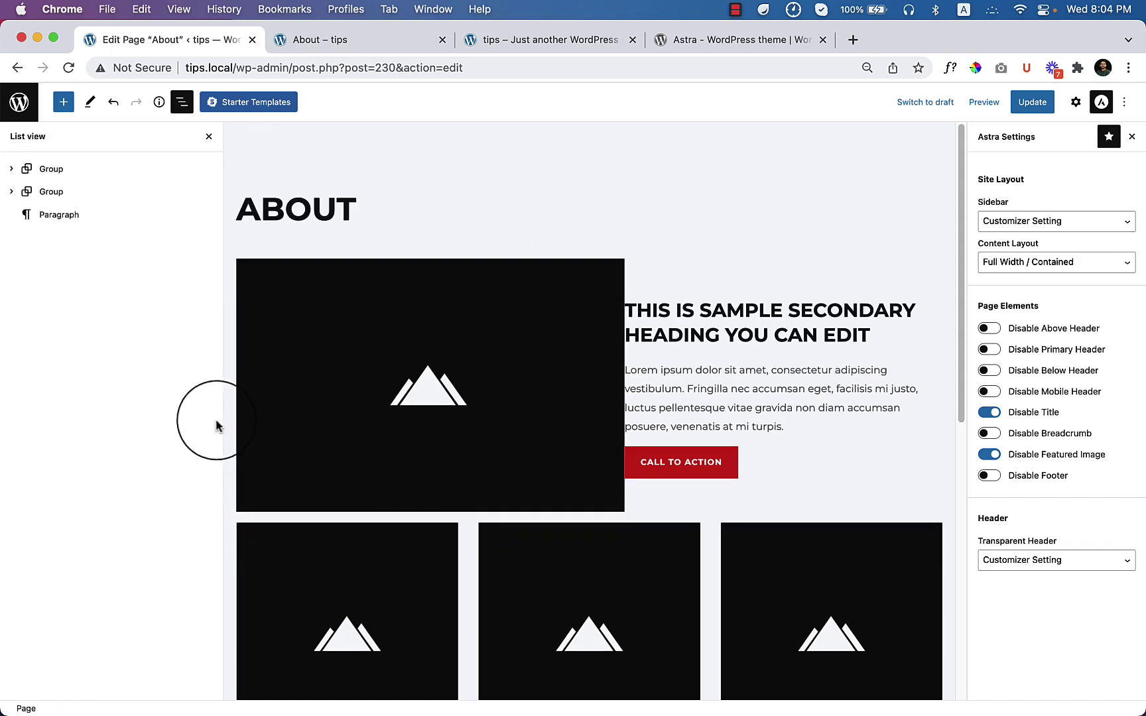
click(107, 216)
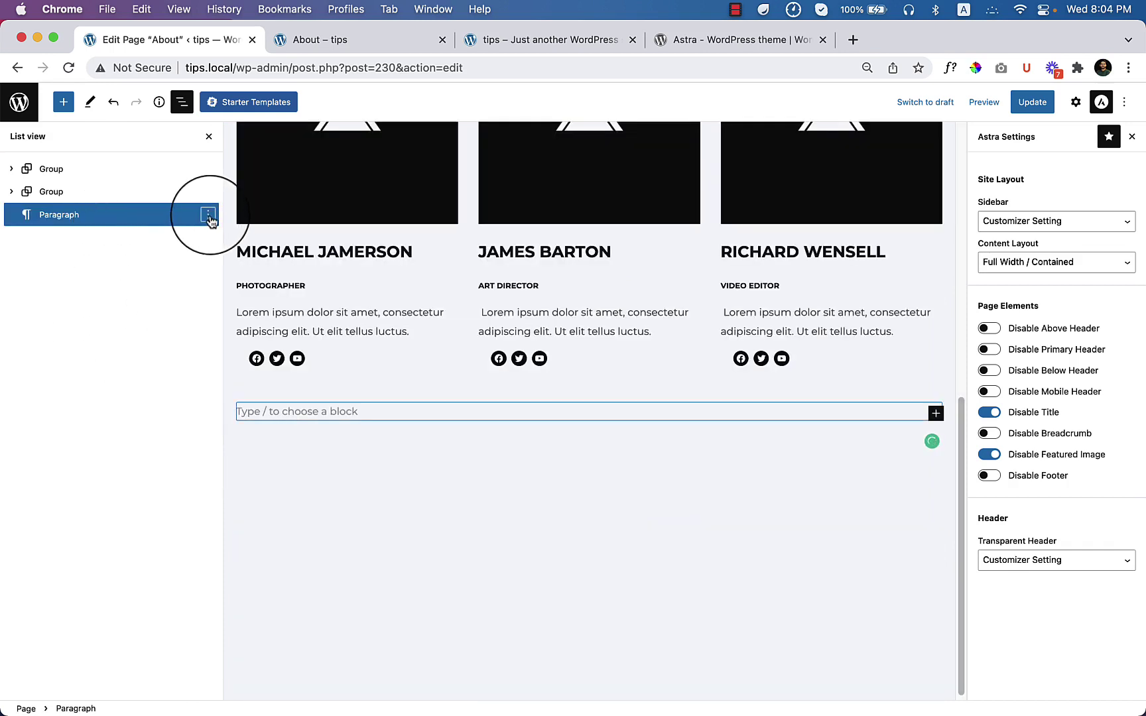
click(210, 219)
click(217, 472)
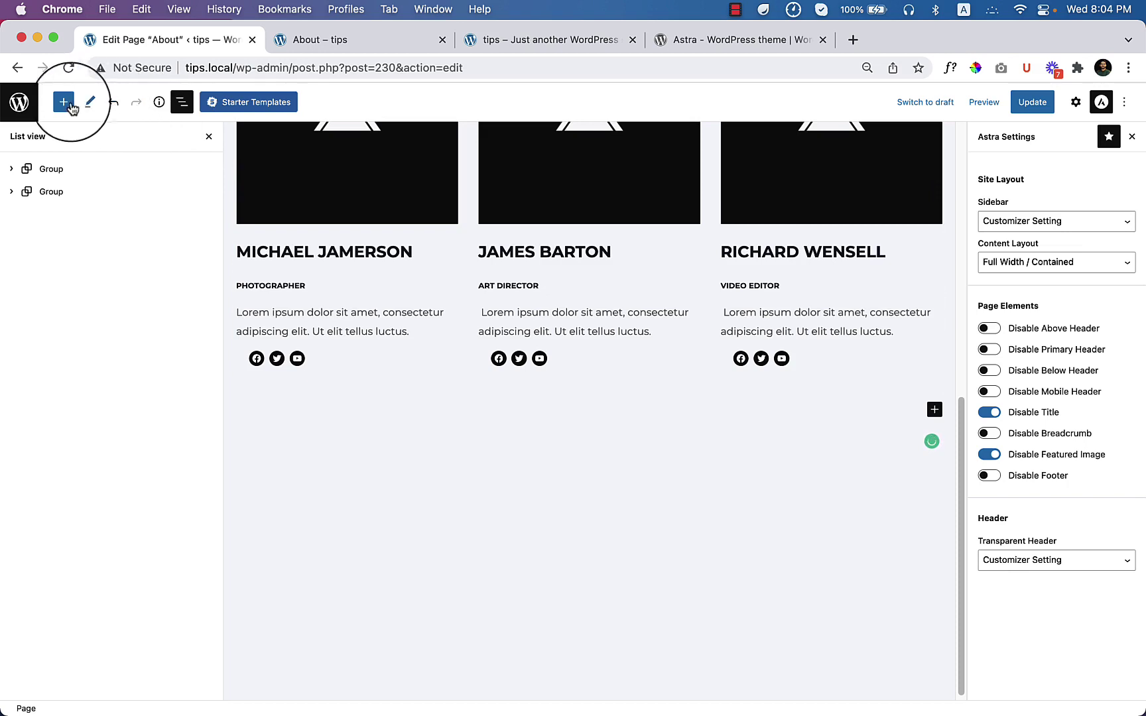
click(64, 102)
click(64, 103)
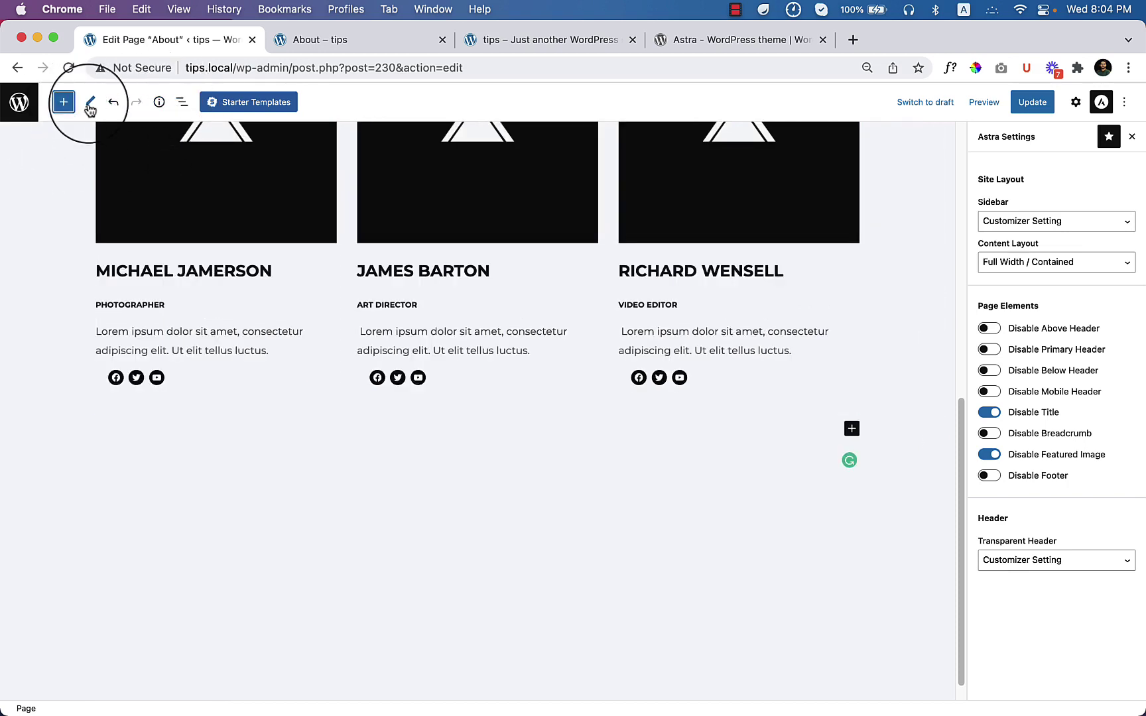
Update the About page, reload its live version and check the order of the image-and-text and team sections.
scroll(492, 480, up, 10)
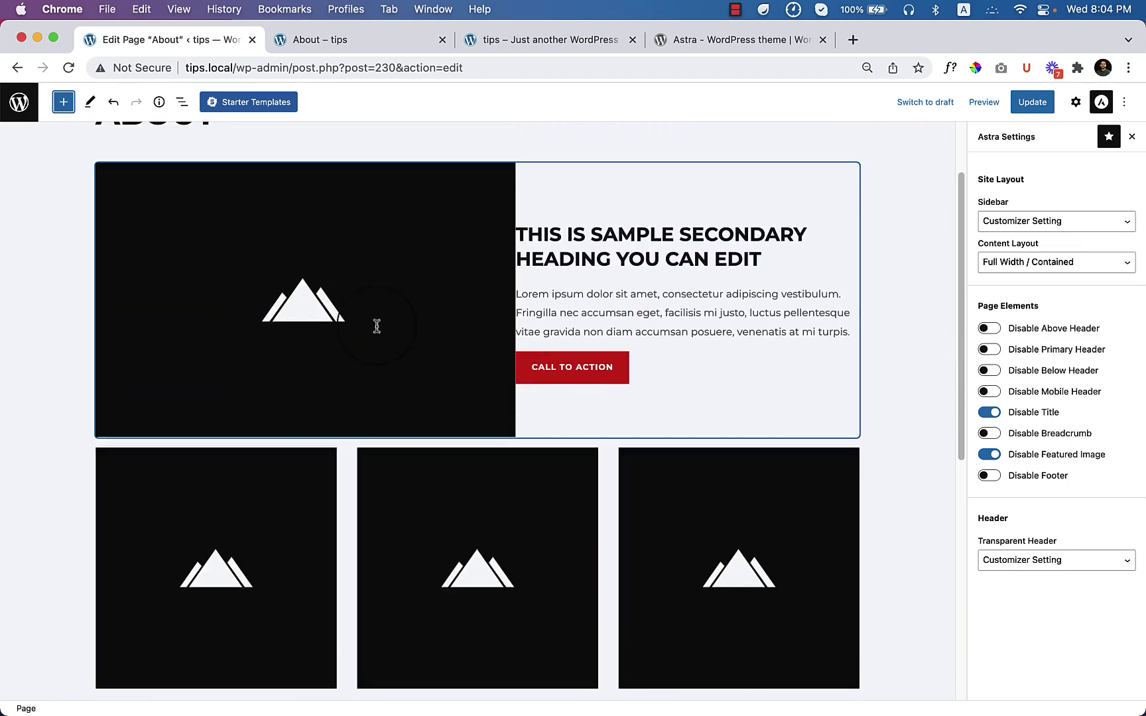
click(1032, 102)
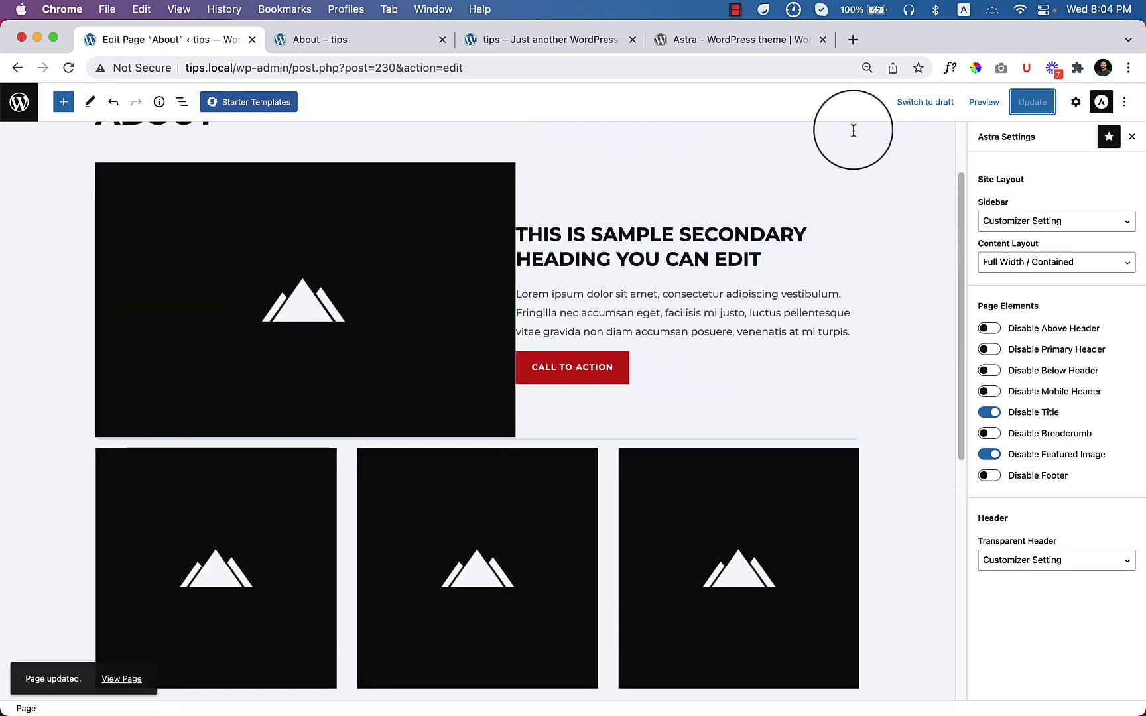
click(342, 44)
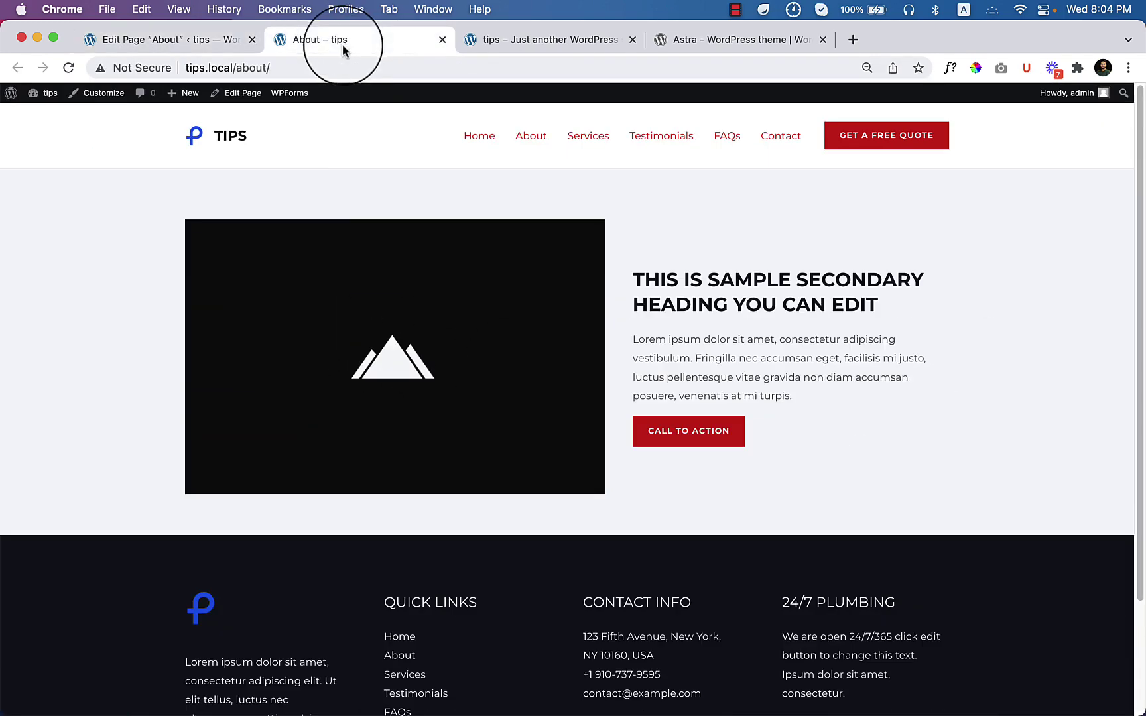
right_click(374, 191)
click(433, 236)
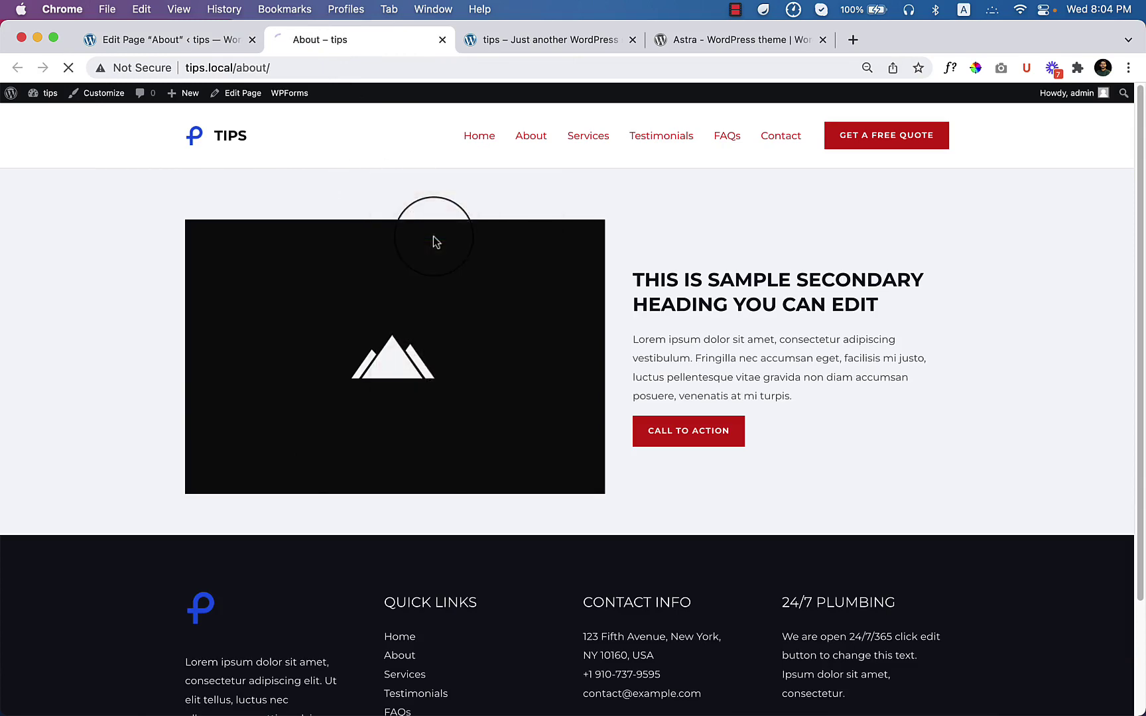
scroll(594, 501, down, 5)
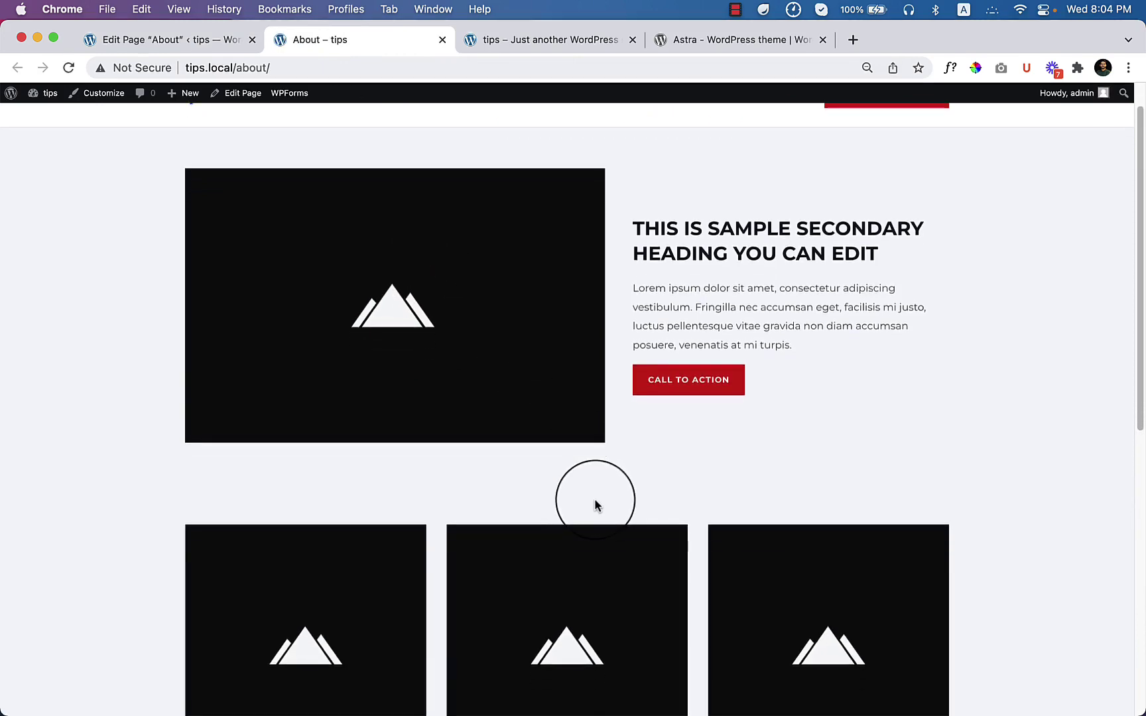
scroll(594, 504, down, 6)
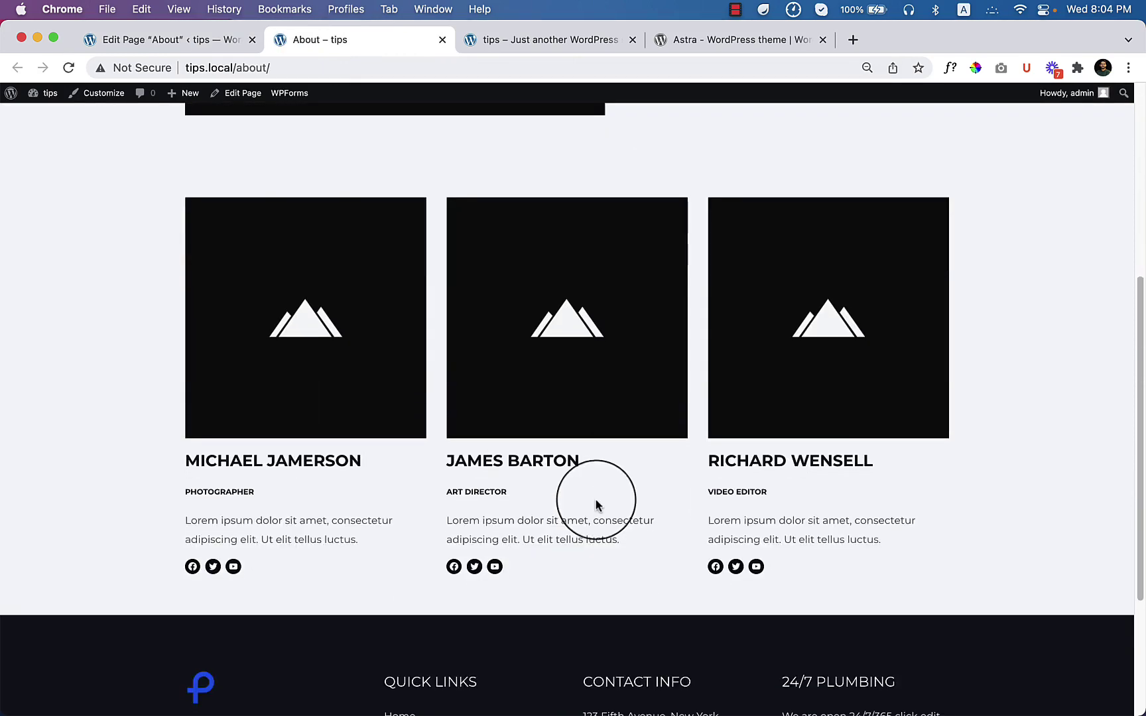
Import the light, centred two-button Call To Action wireframe from Starter Templates below the team section in the page editor.
click(205, 41)
scroll(583, 414, down, 10)
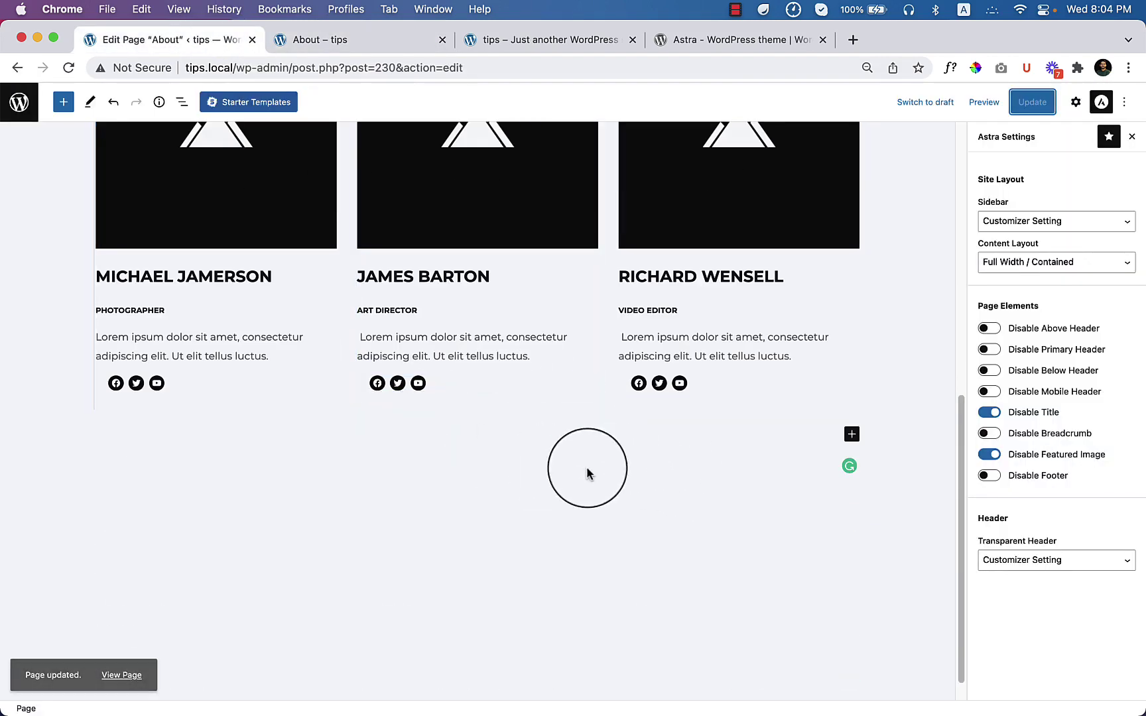
click(490, 486)
click(277, 101)
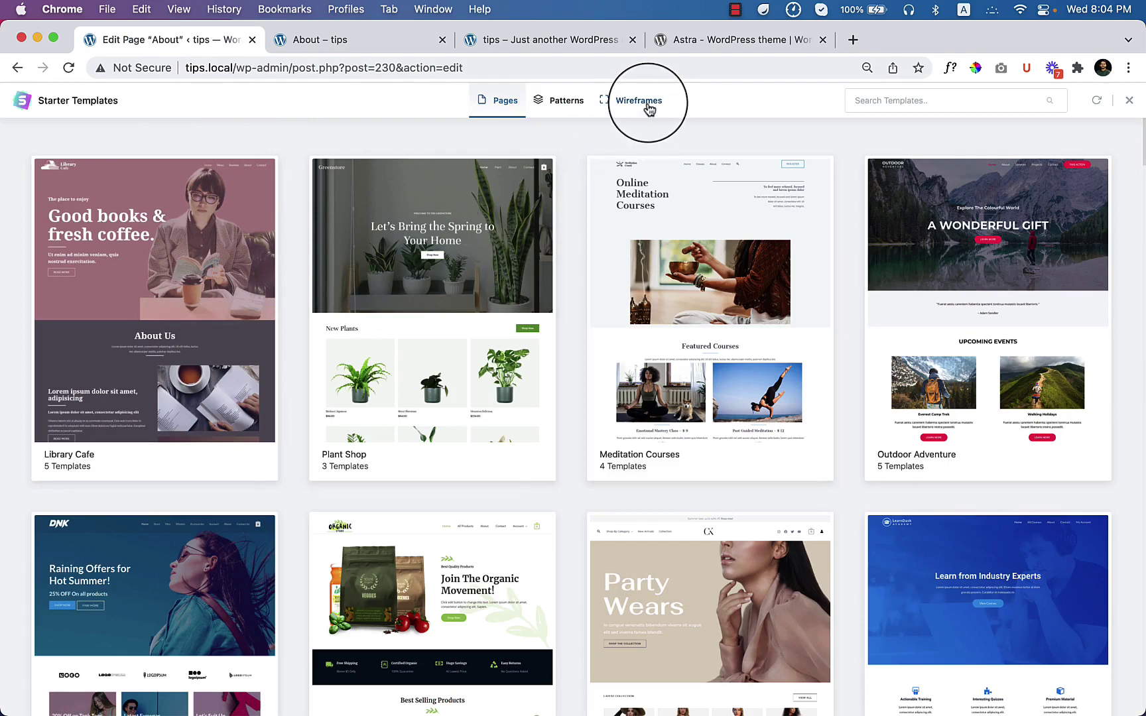
click(649, 108)
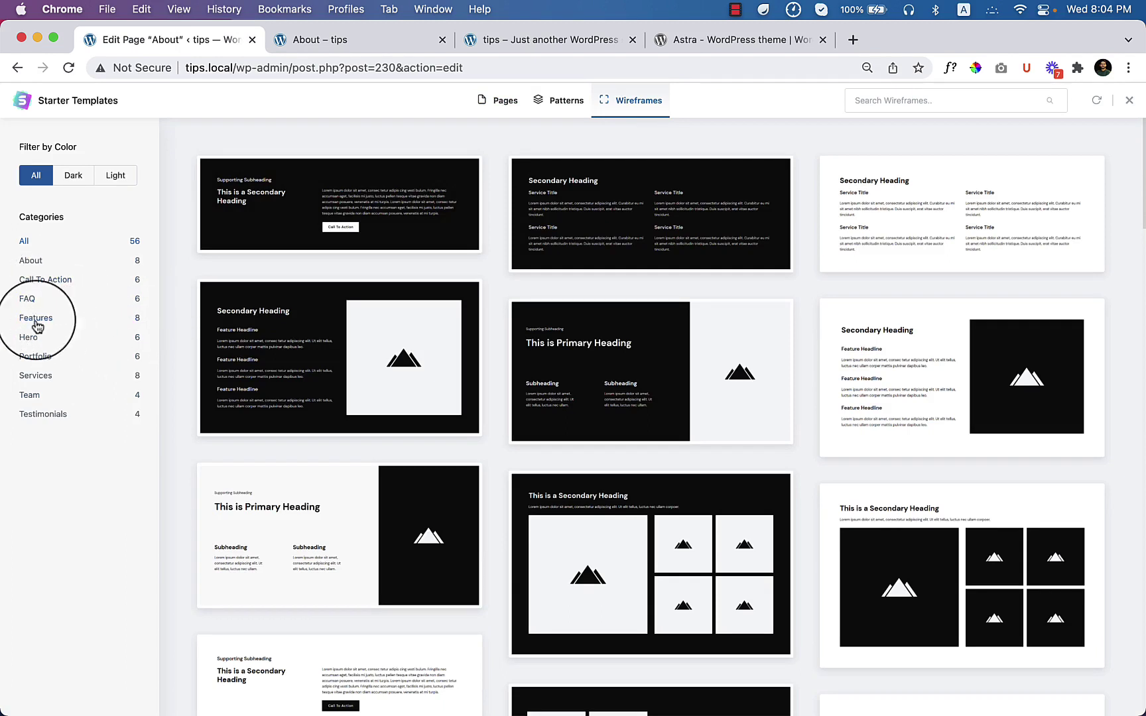
click(55, 285)
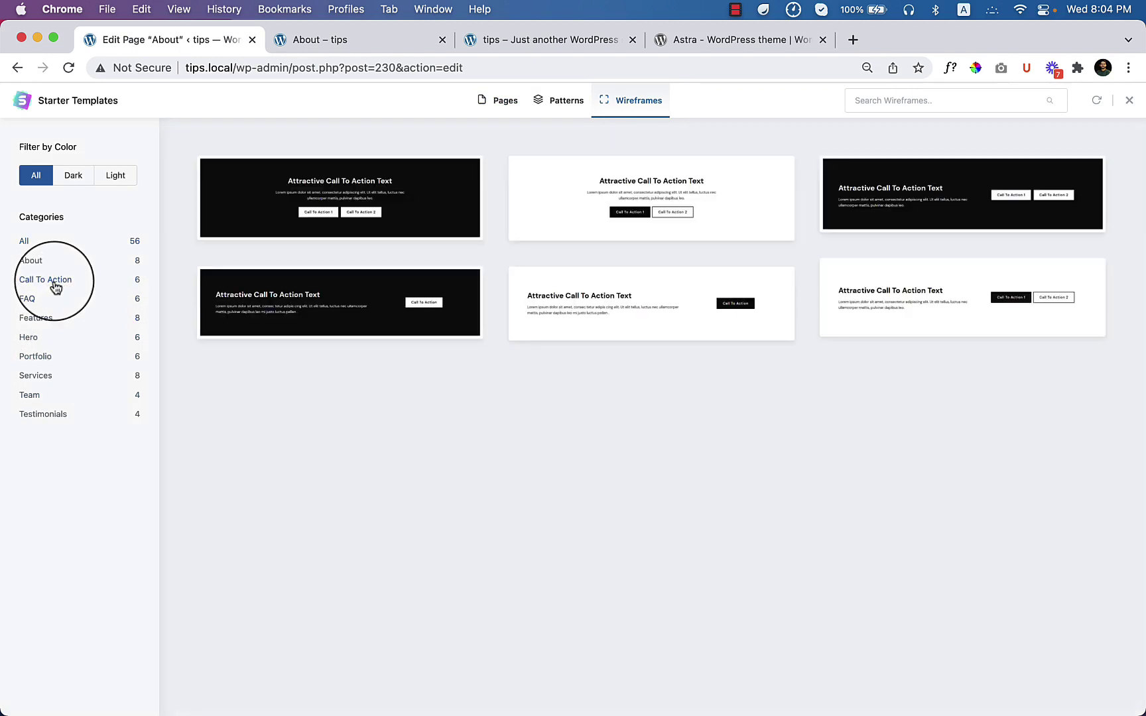
mouse_move(577, 313)
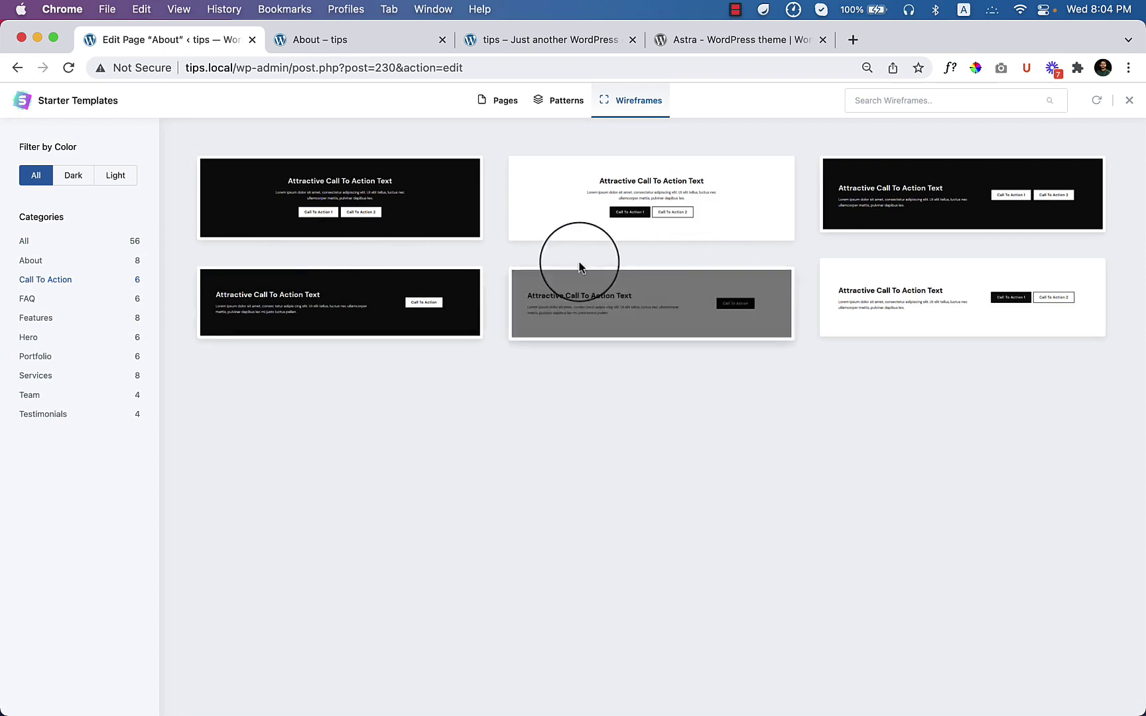
mouse_move(659, 218)
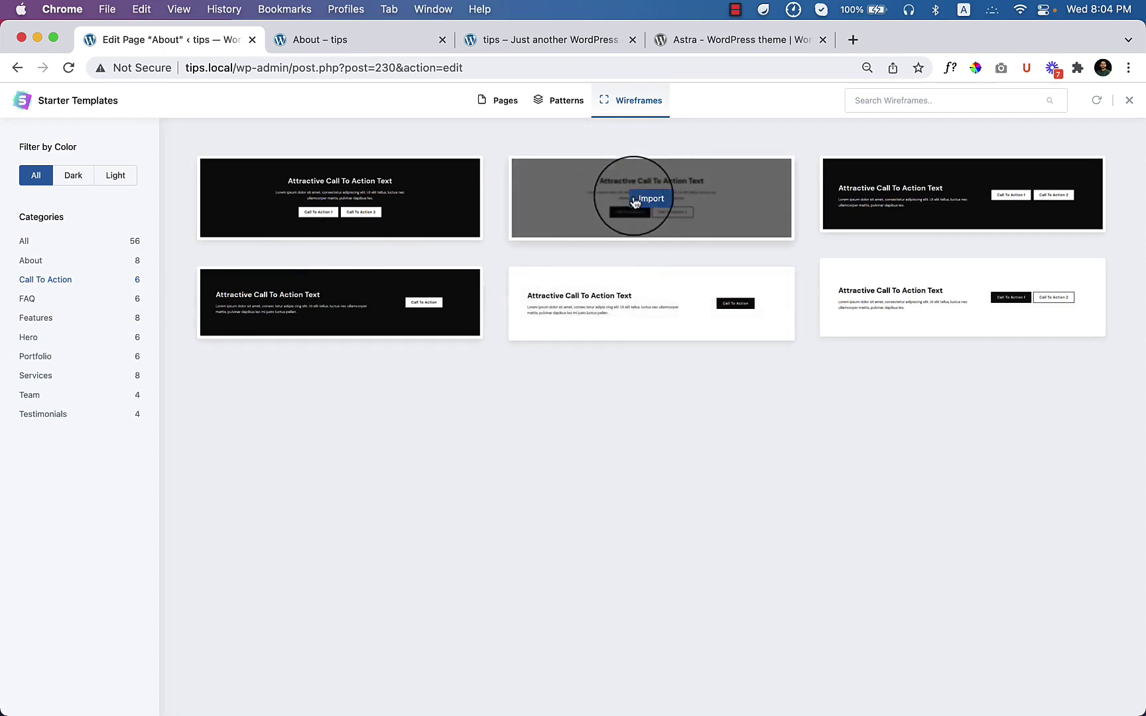
click(658, 200)
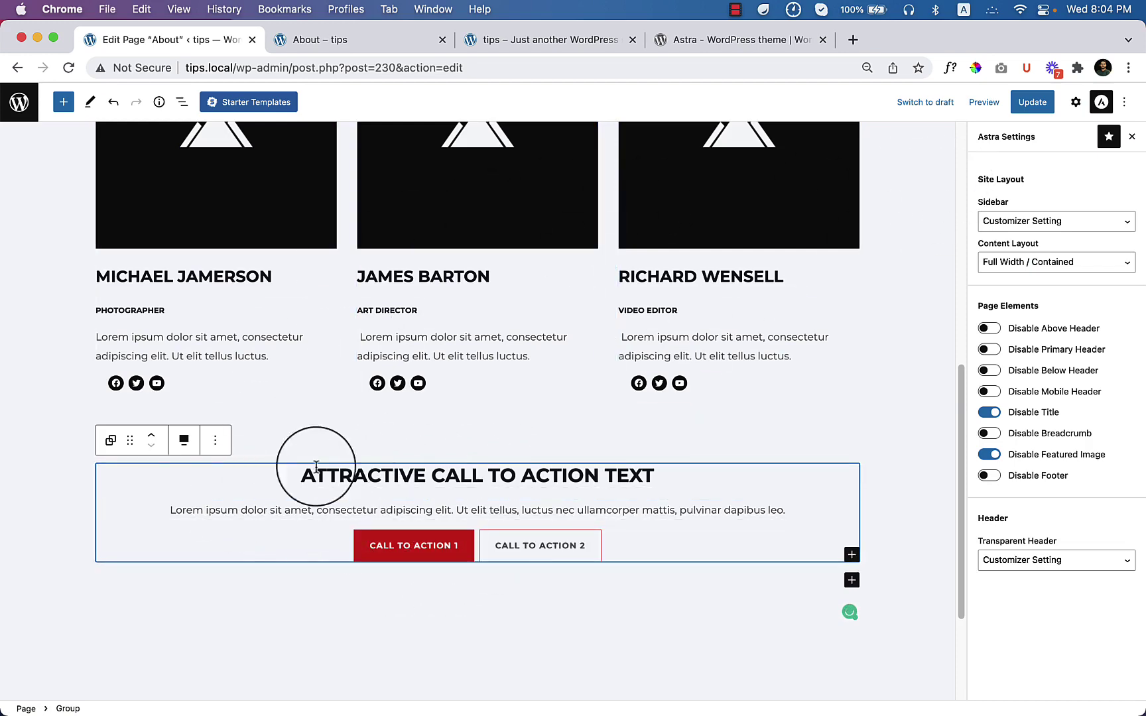
Import the light FAQ wireframe with an image beside three questions below the call-to-action section.
scroll(571, 614, down, 3)
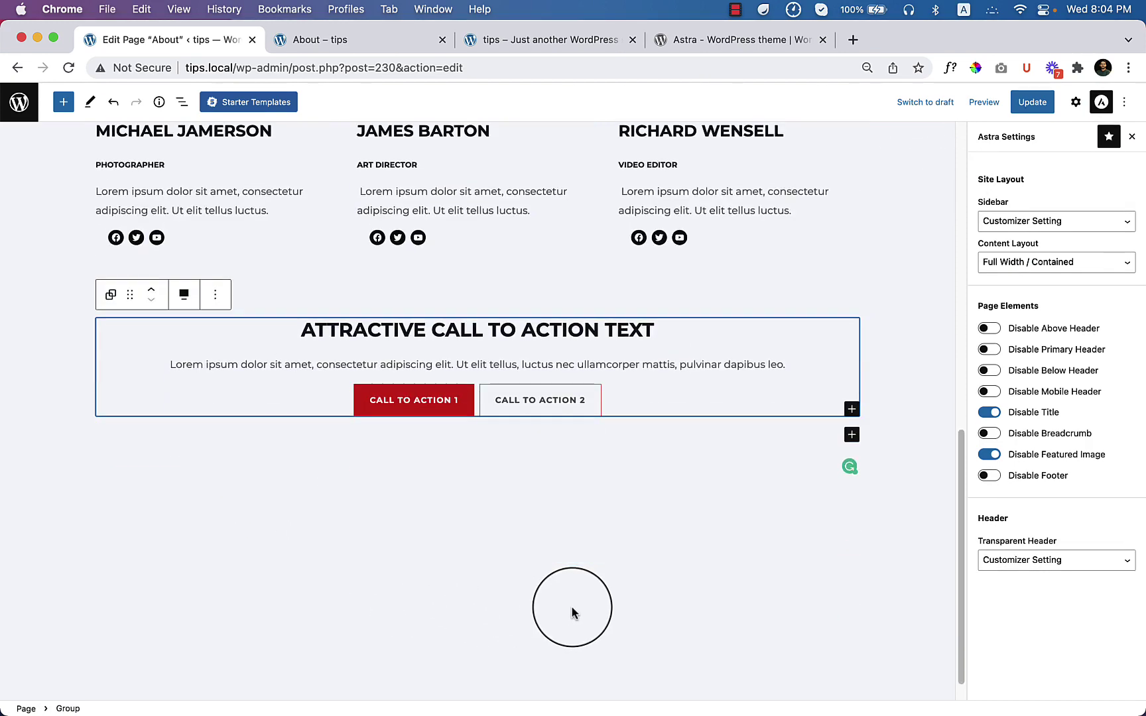
click(514, 507)
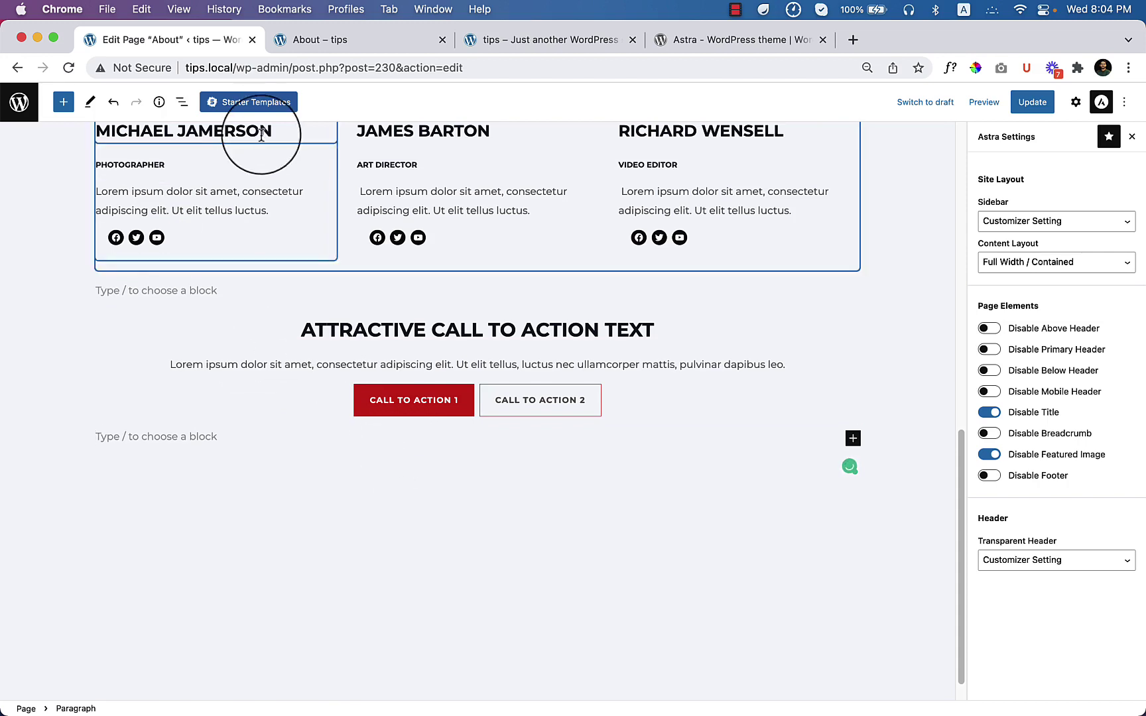
click(240, 104)
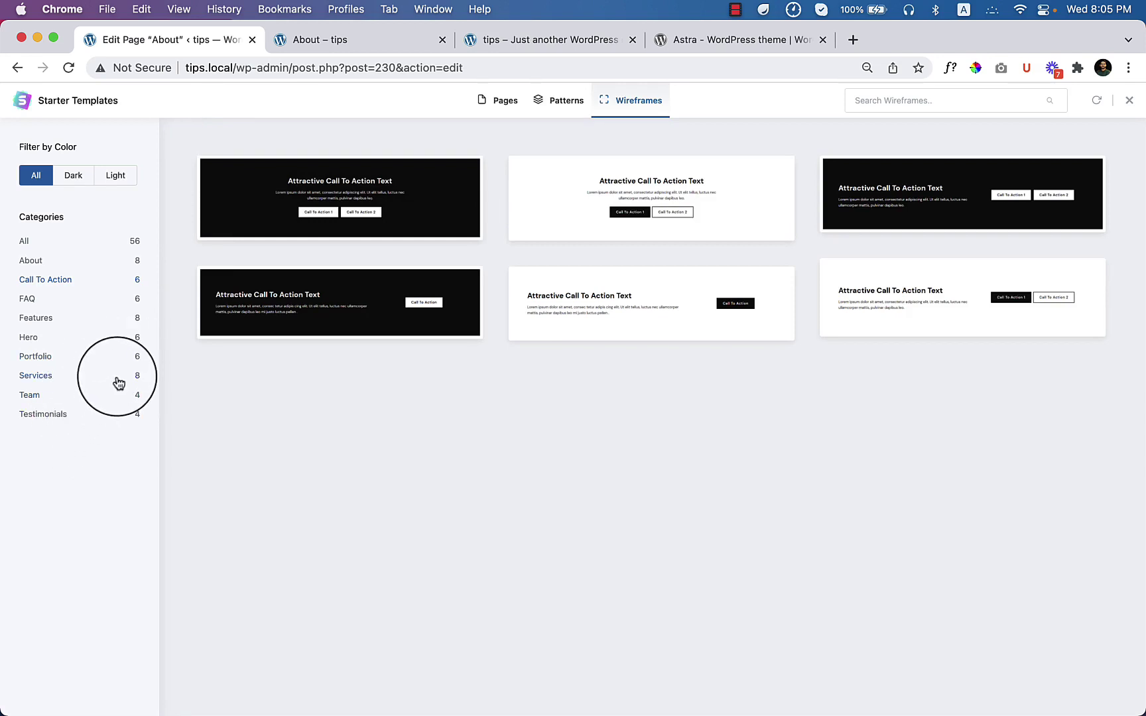
click(97, 420)
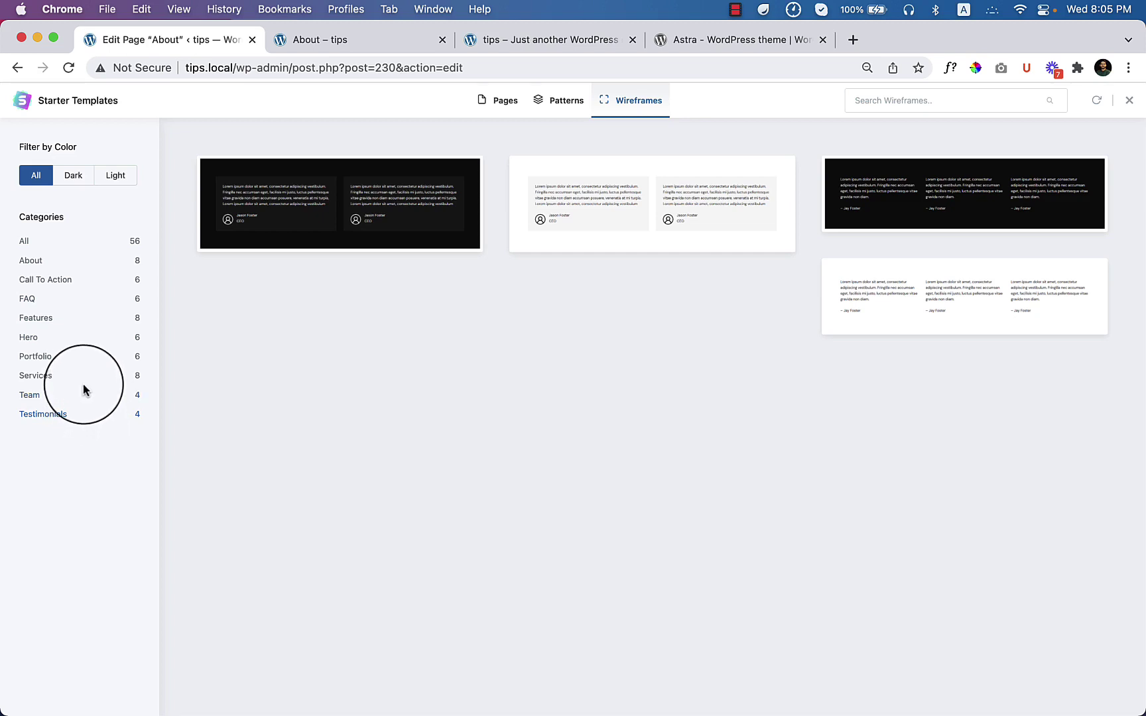
click(27, 299)
mouse_move(620, 411)
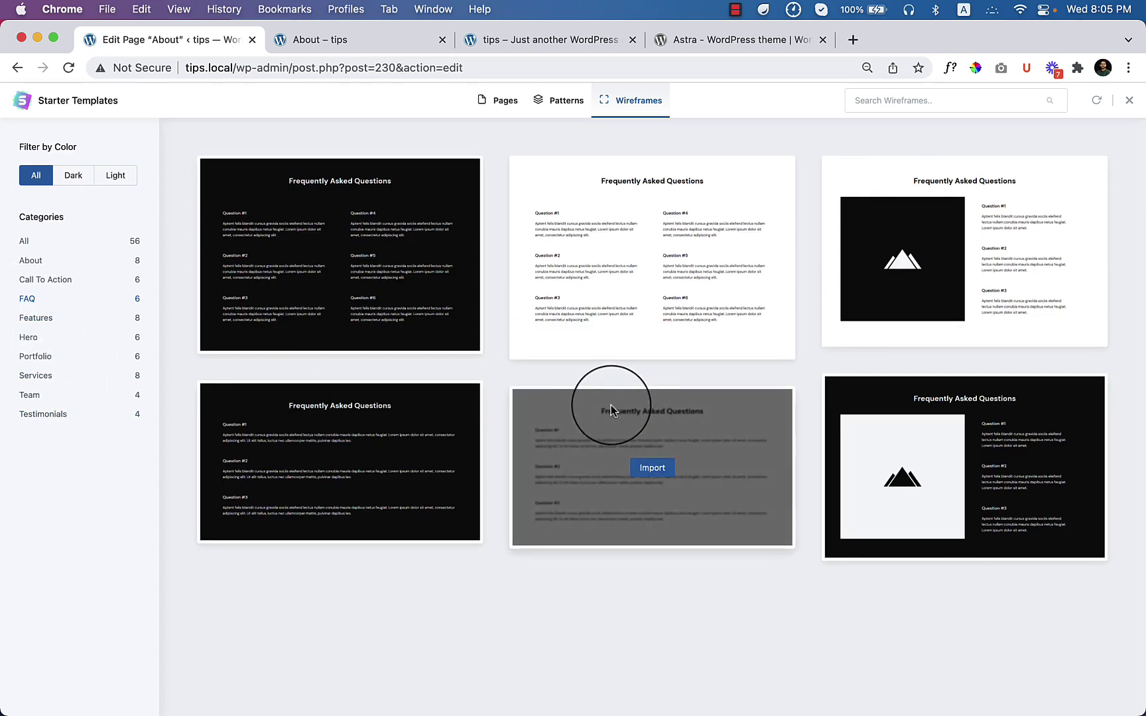
mouse_move(882, 478)
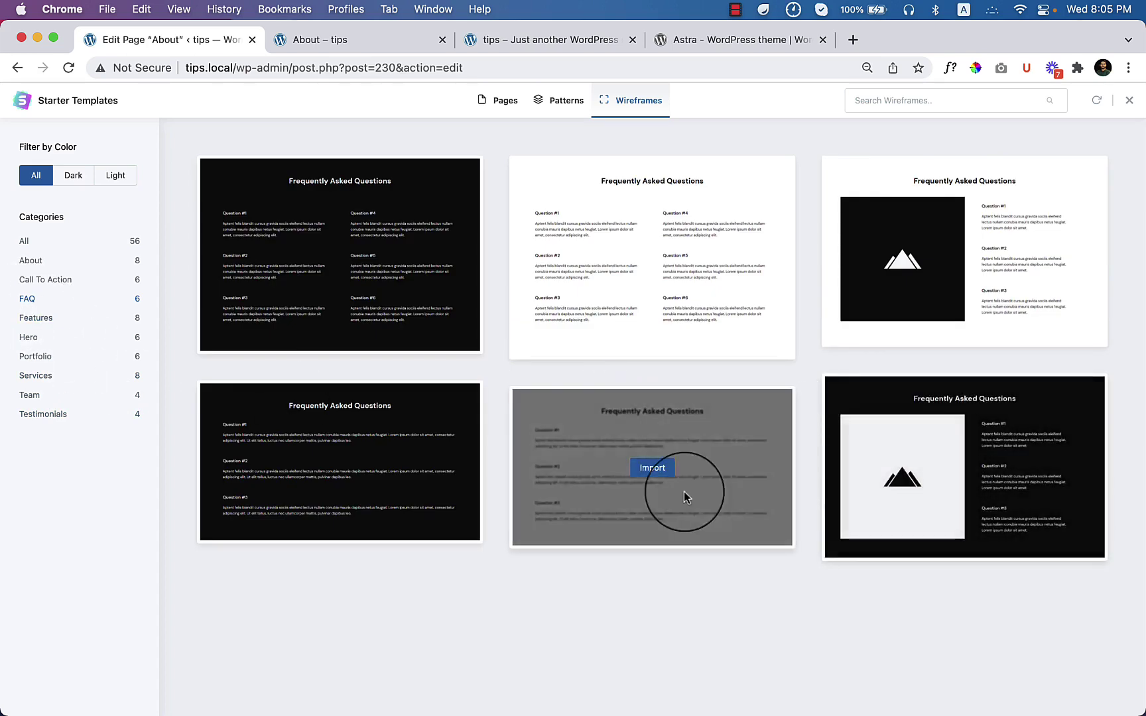
click(964, 278)
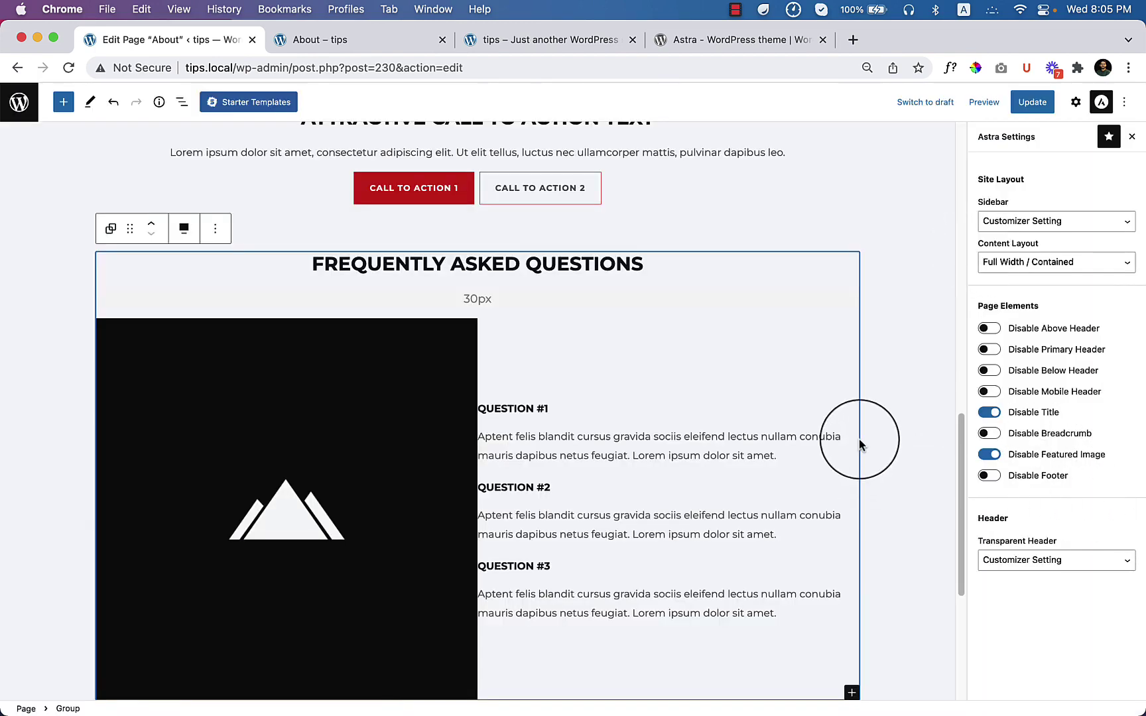
Update the About page, reload its live version and review the page from the new call-to-action and FAQ sections back to the header.
scroll(859, 439, up, 3)
click(1029, 103)
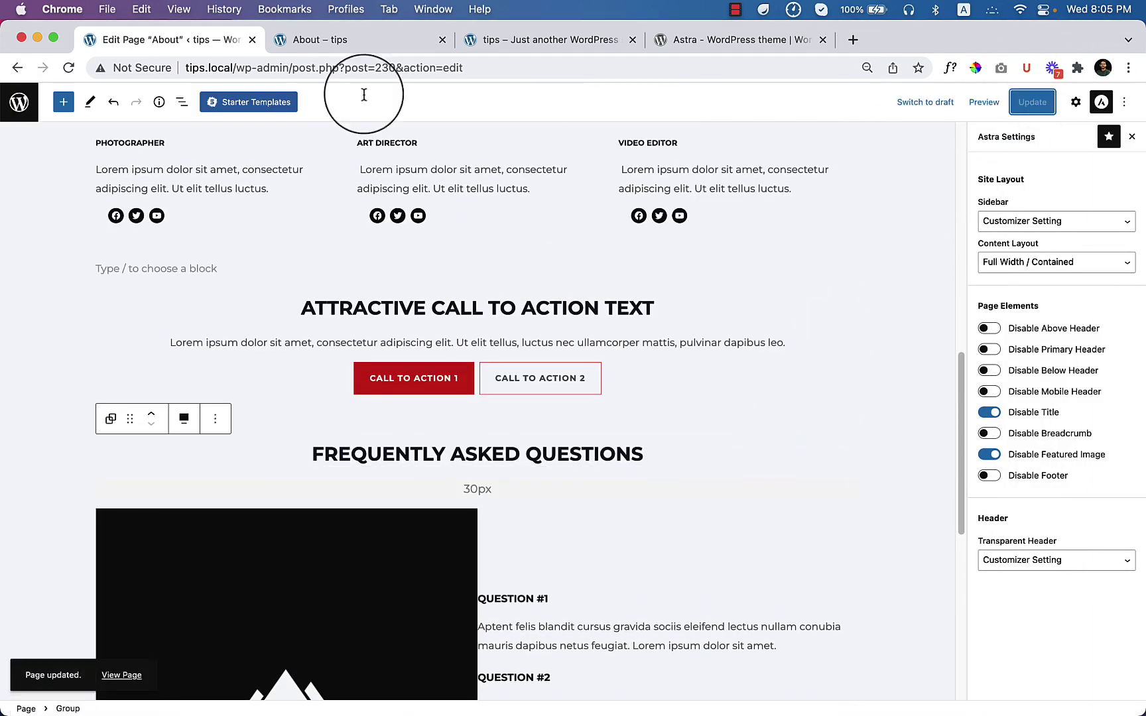
click(331, 41)
right_click(307, 150)
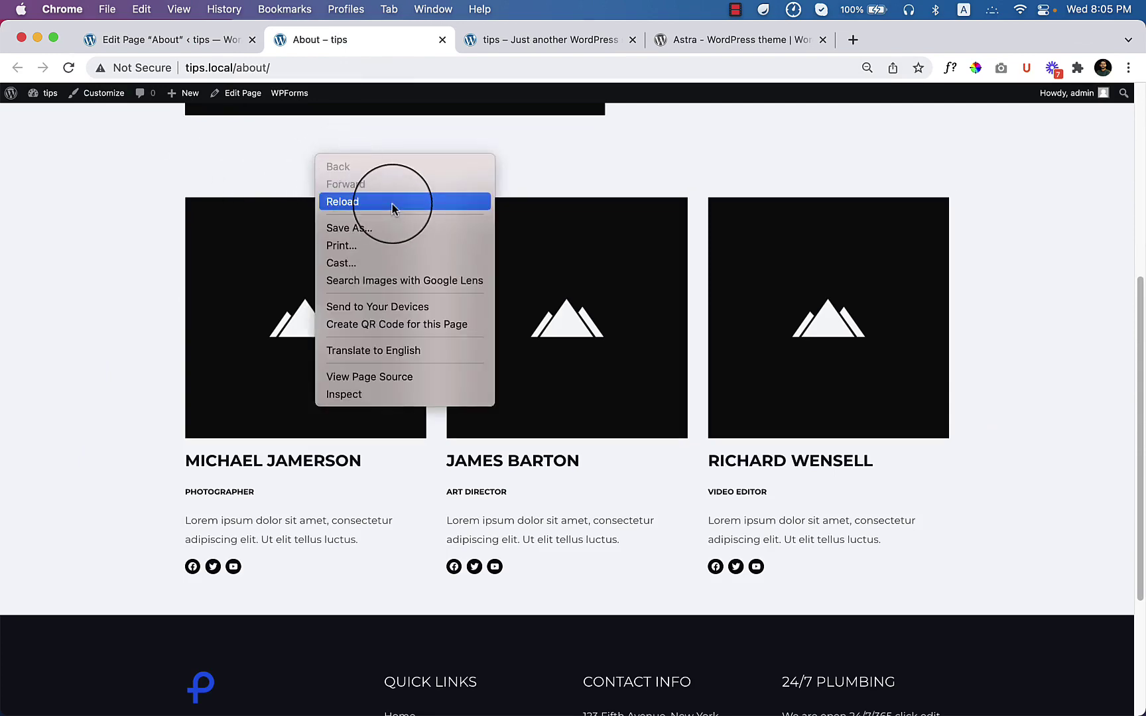
click(392, 203)
scroll(565, 471, down, 10)
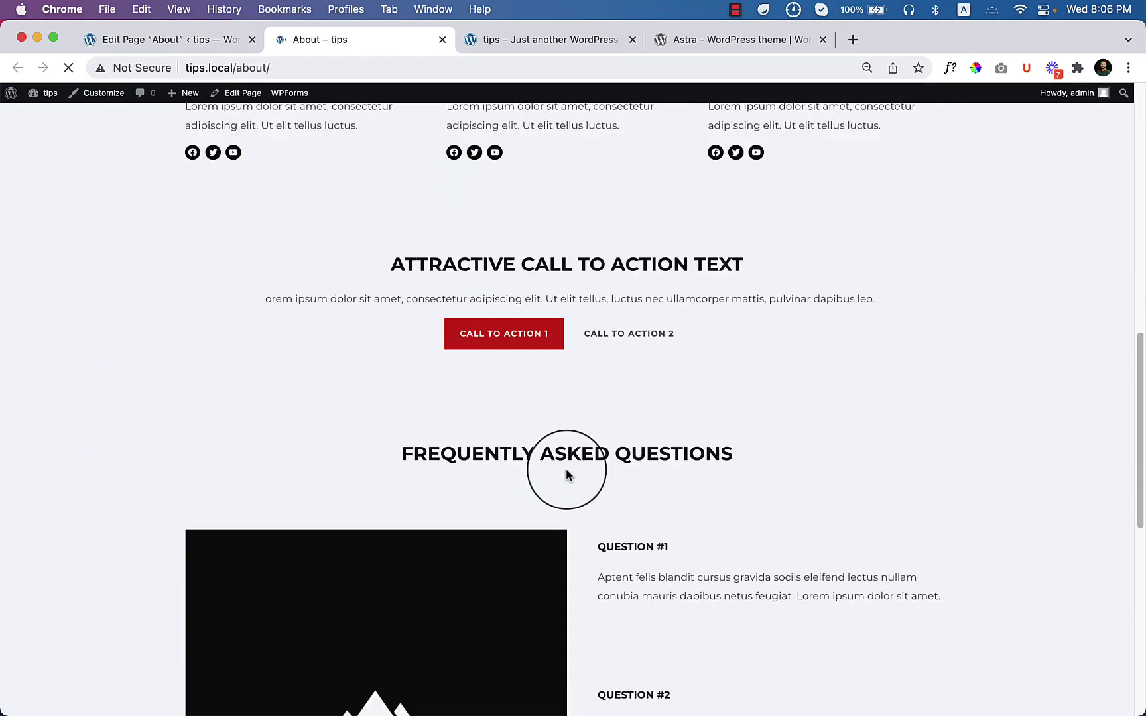
scroll(655, 397, down, 12)
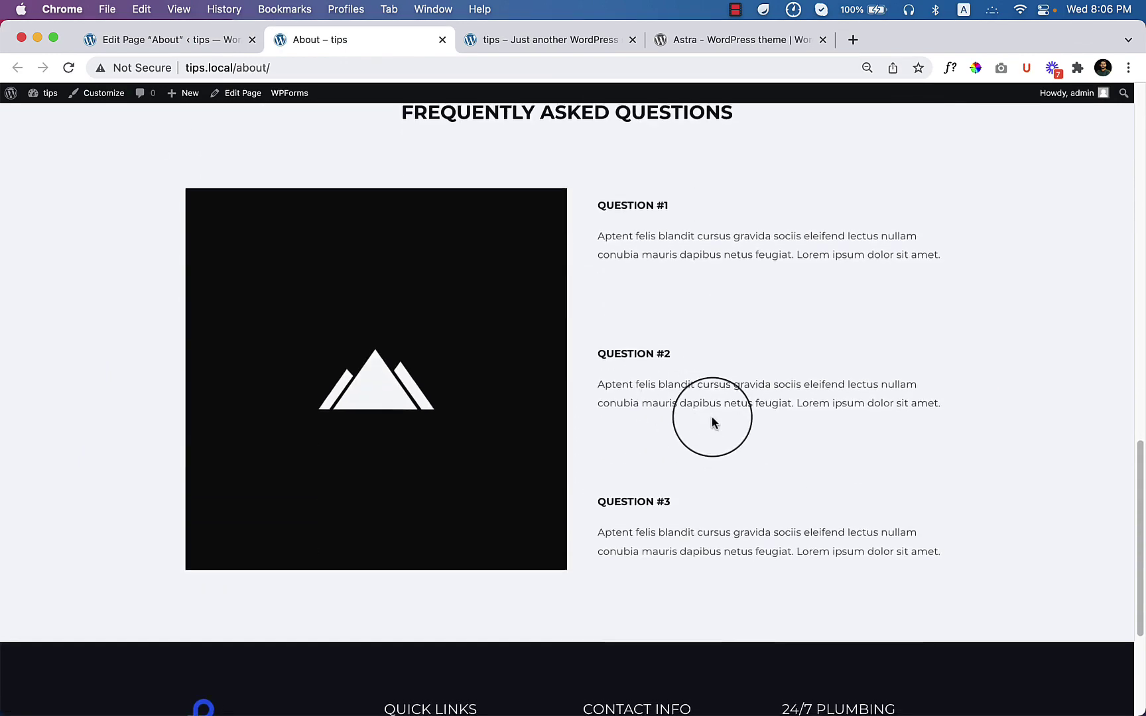
scroll(712, 421, up, 9)
scroll(712, 420, up, 15)
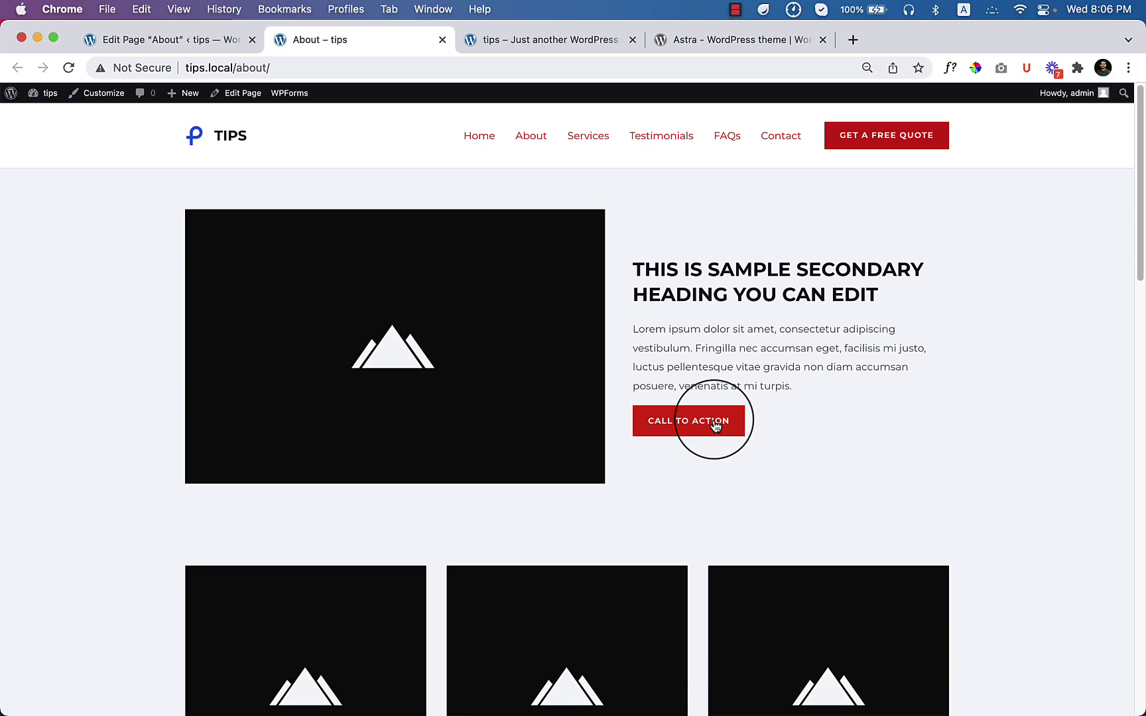
Replace the placeholder image in the page editor's Media & Text block with the free Pixabay photo of a rainy stepped street at night.
click(199, 41)
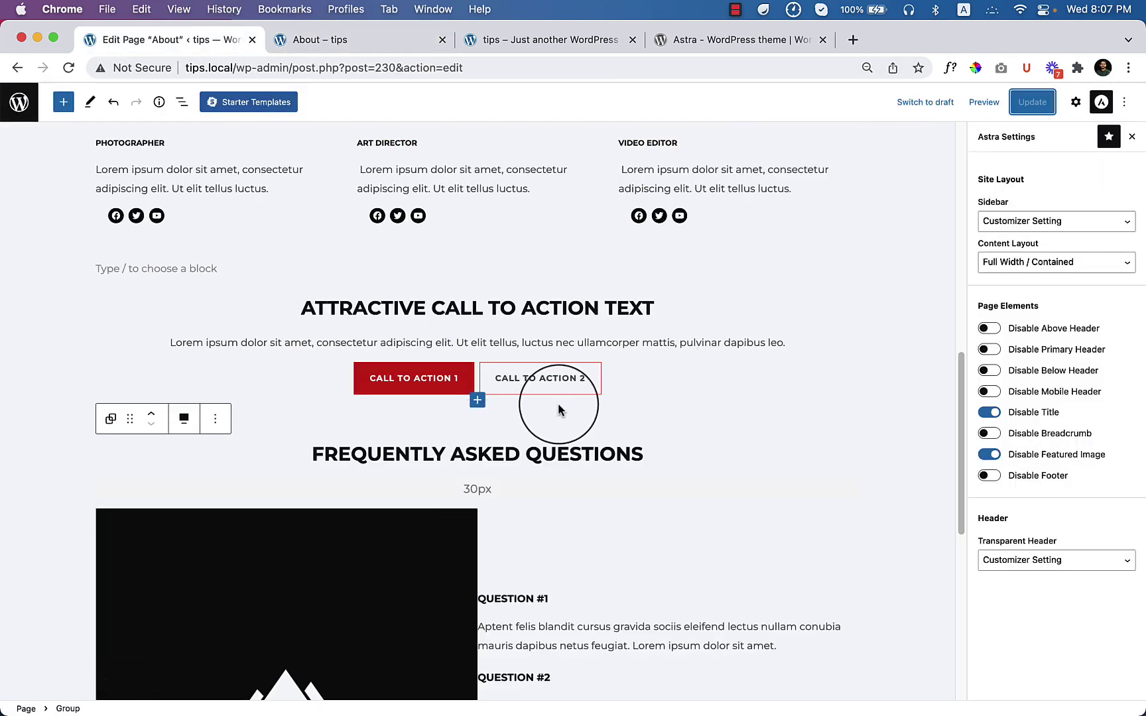
scroll(582, 467, up, 10)
click(333, 380)
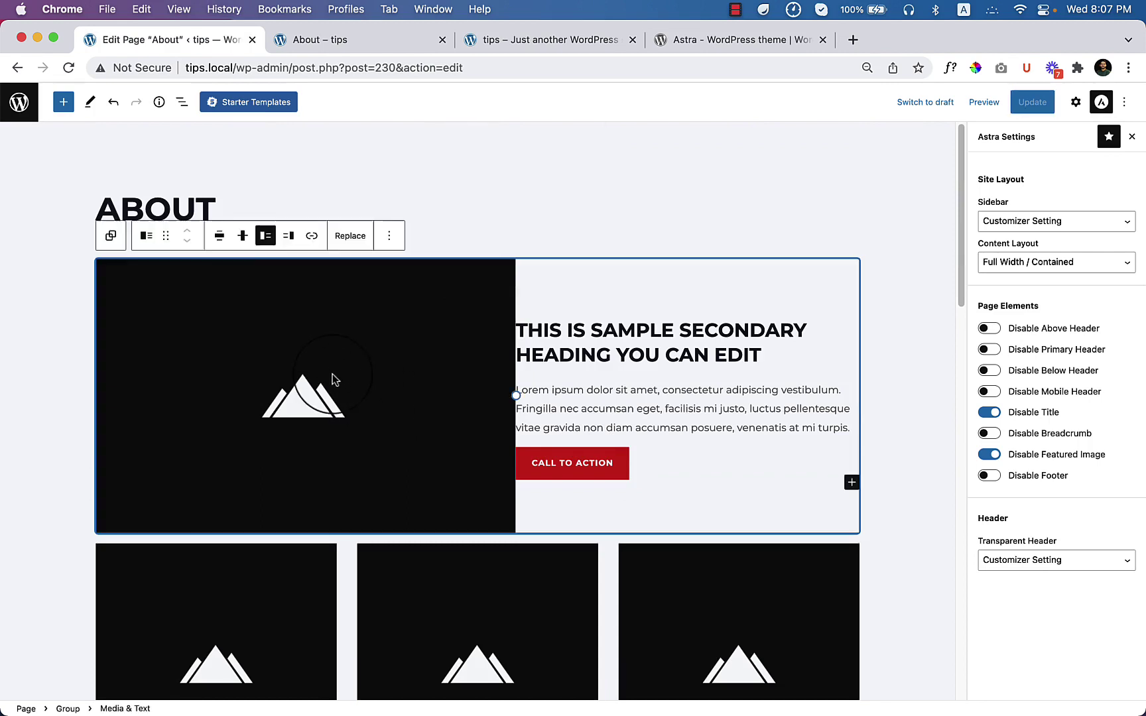
click(346, 244)
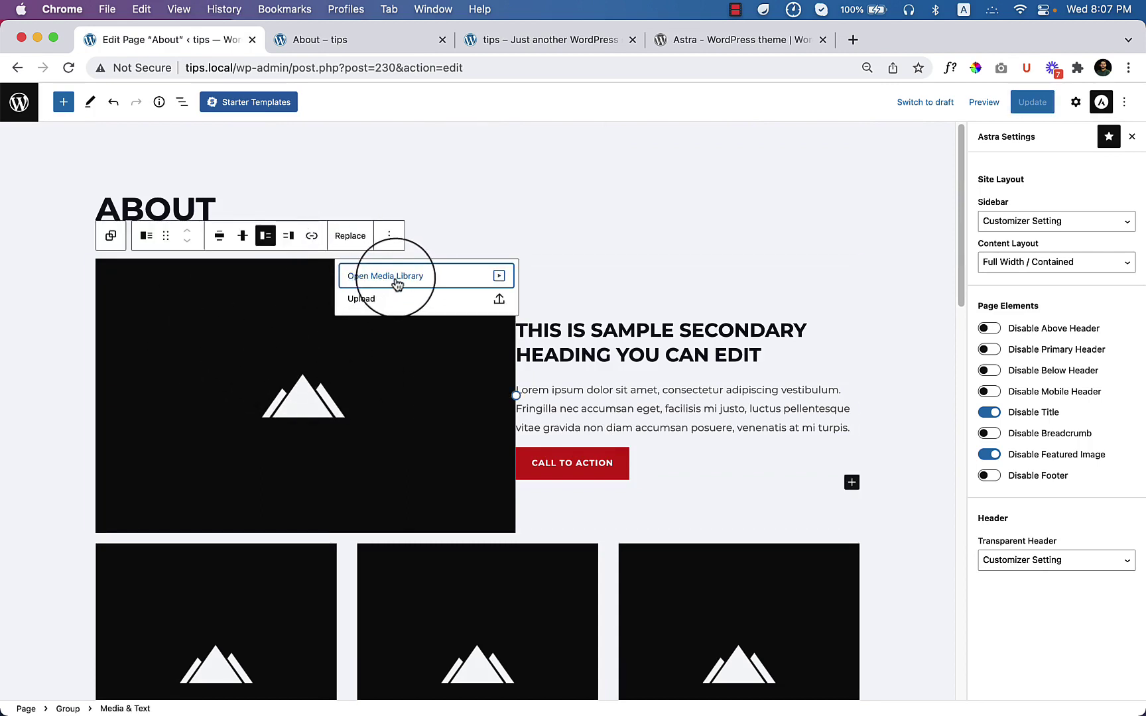
click(396, 284)
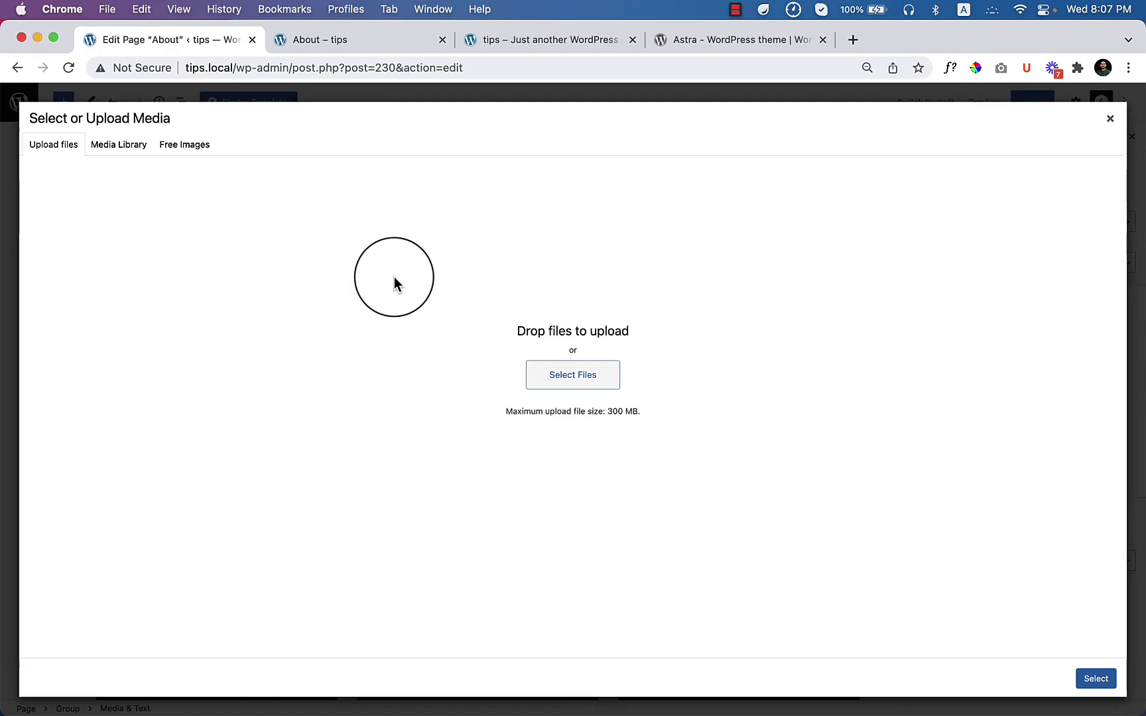
click(189, 156)
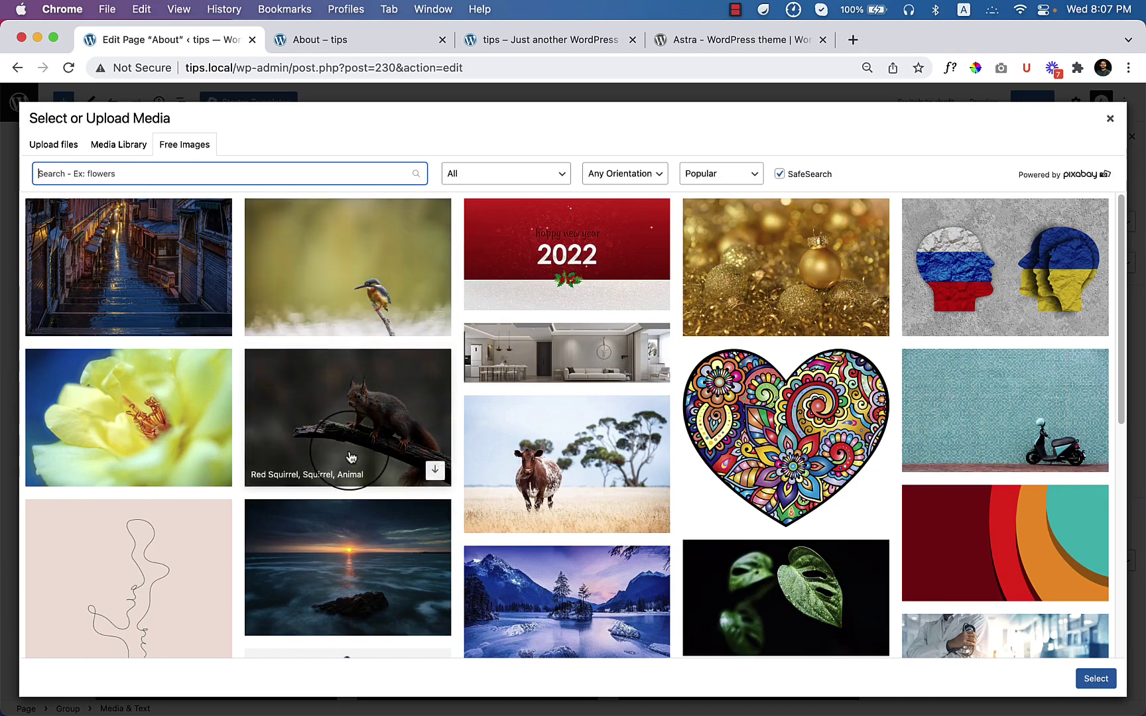
scroll(351, 456, down, 10)
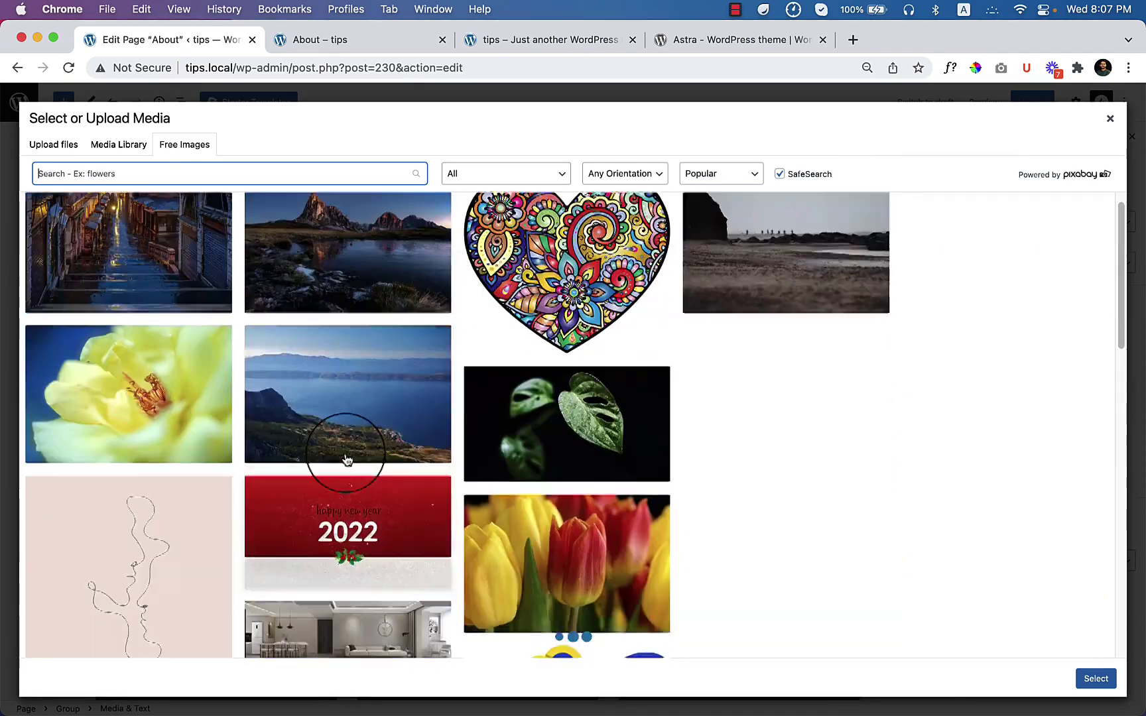
click(186, 292)
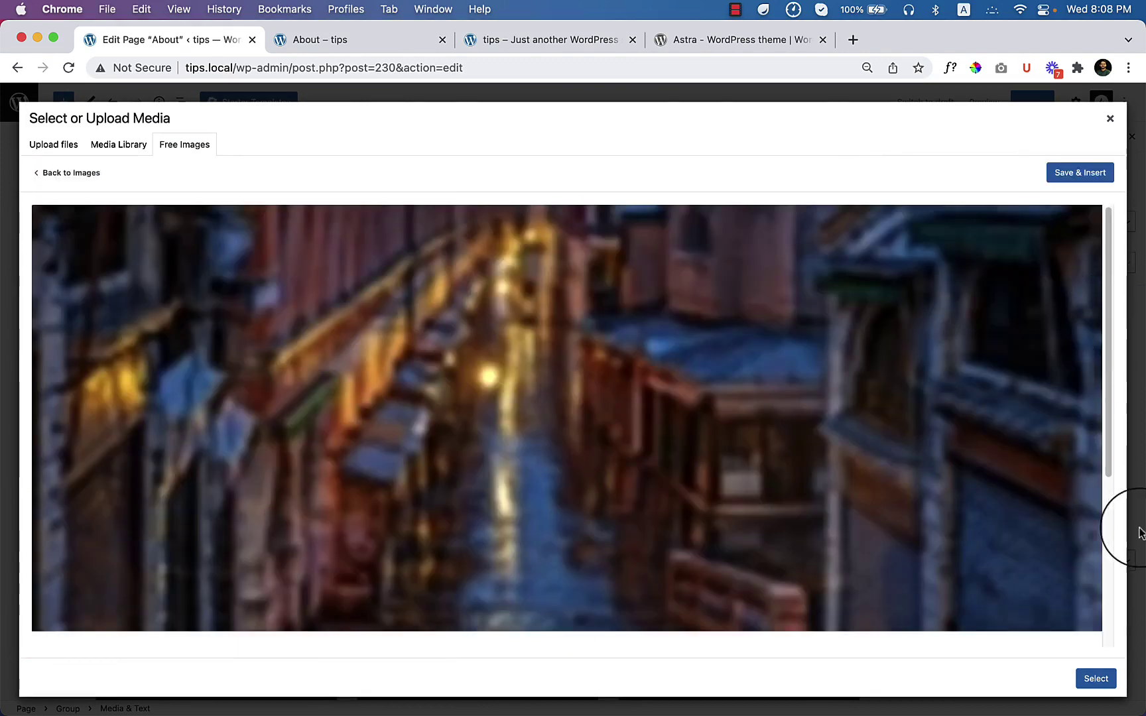
click(1082, 174)
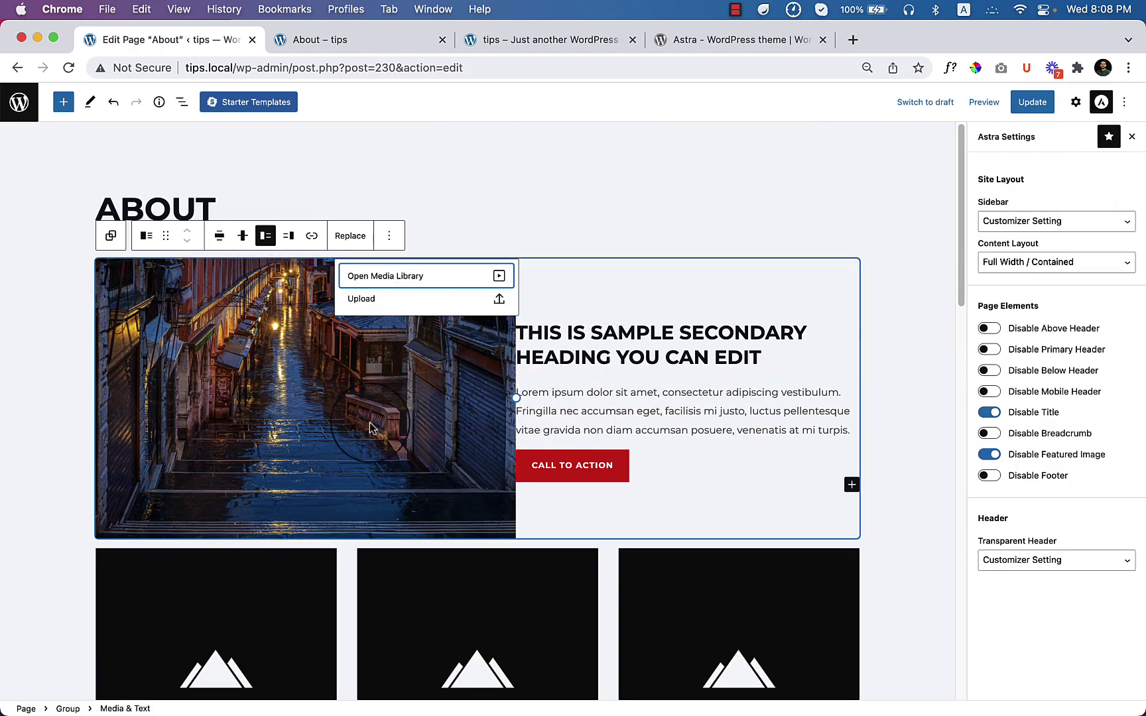
Replace the photographer's placeholder image in the first team column with mike.jpeg from the media library.
scroll(577, 487, down, 6)
click(179, 294)
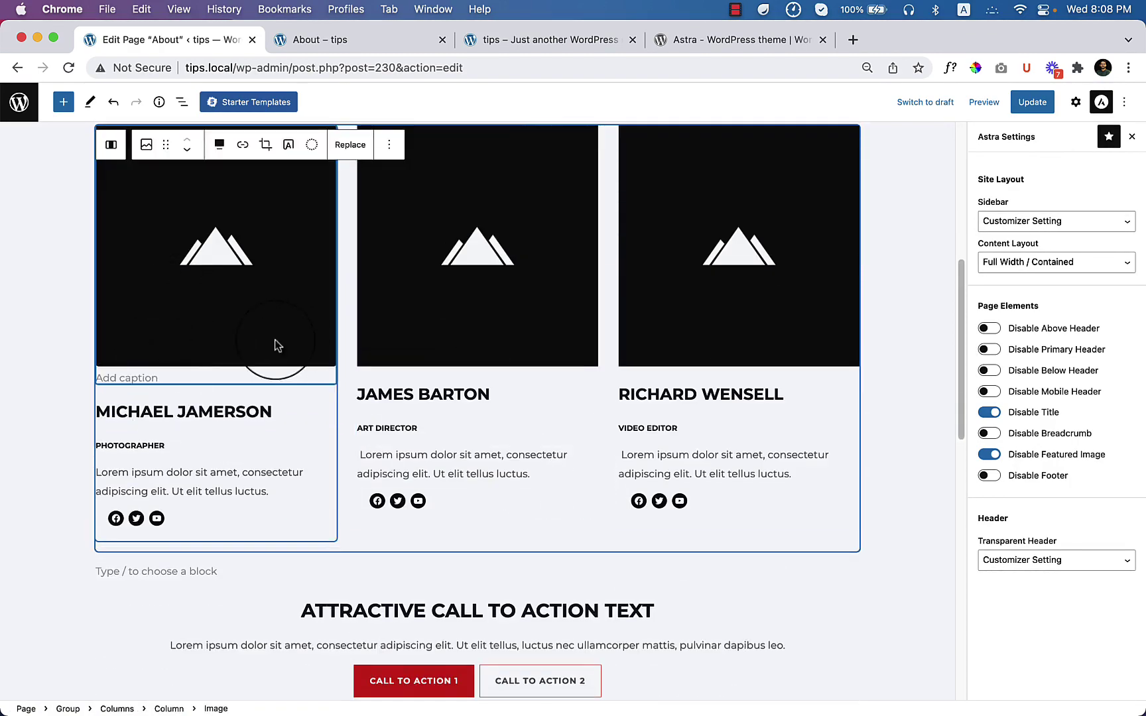
scroll(274, 345, up, 3)
click(350, 316)
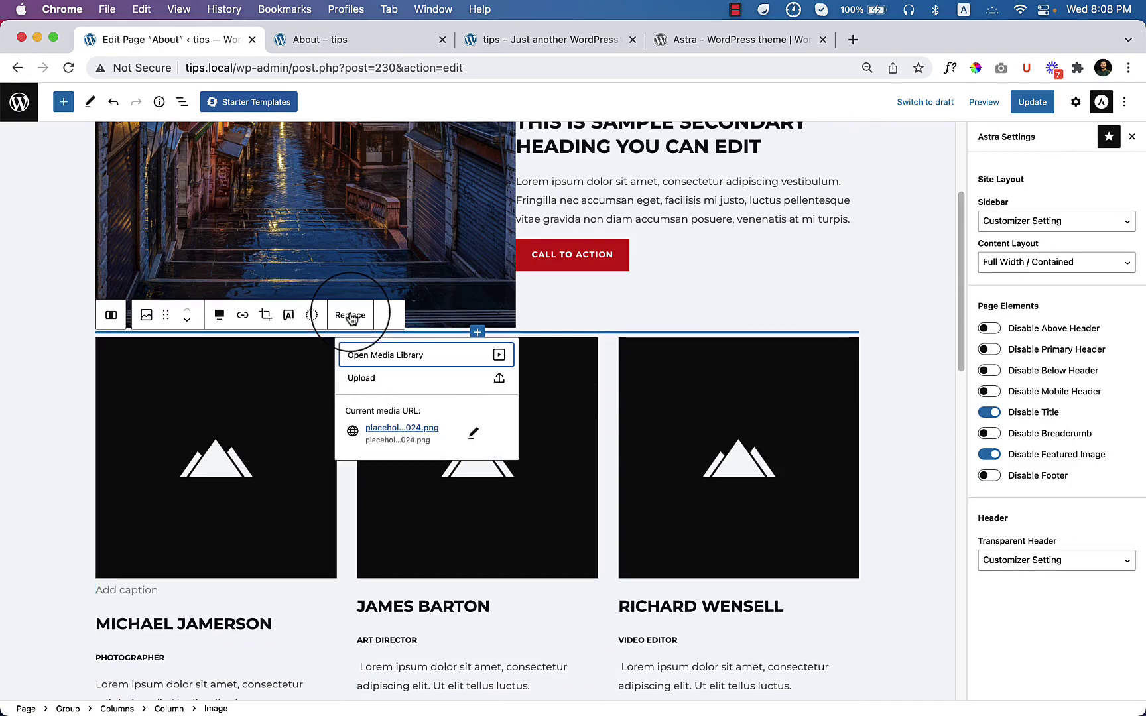
click(413, 356)
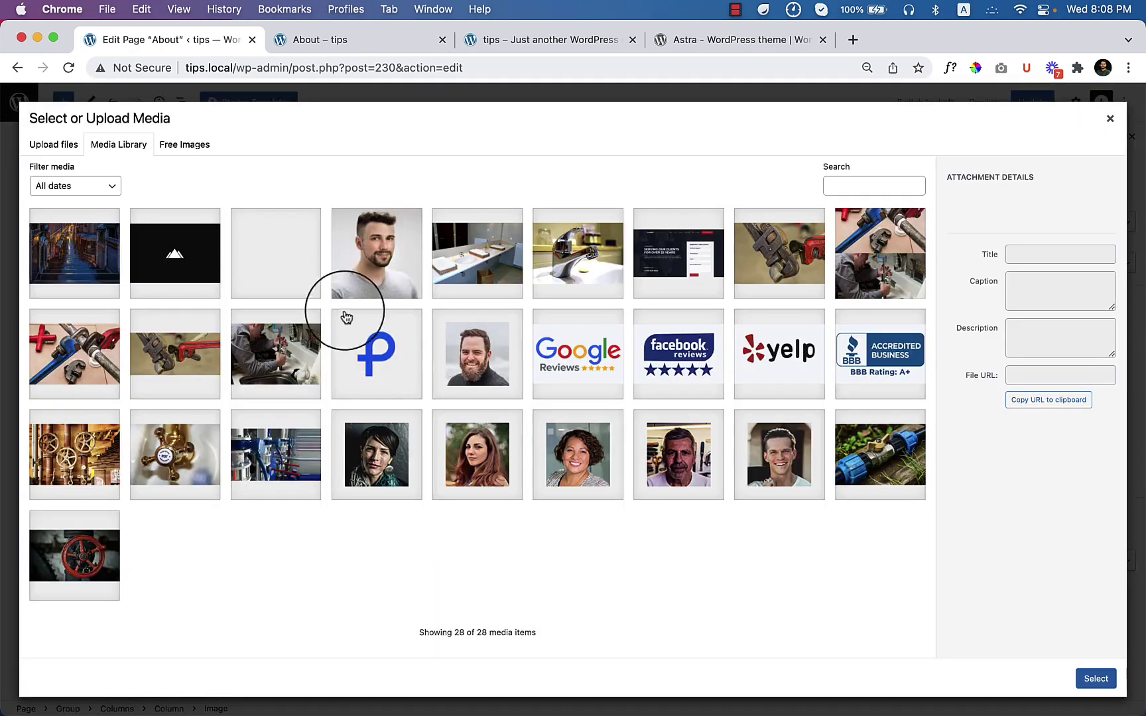
click(355, 272)
click(1095, 678)
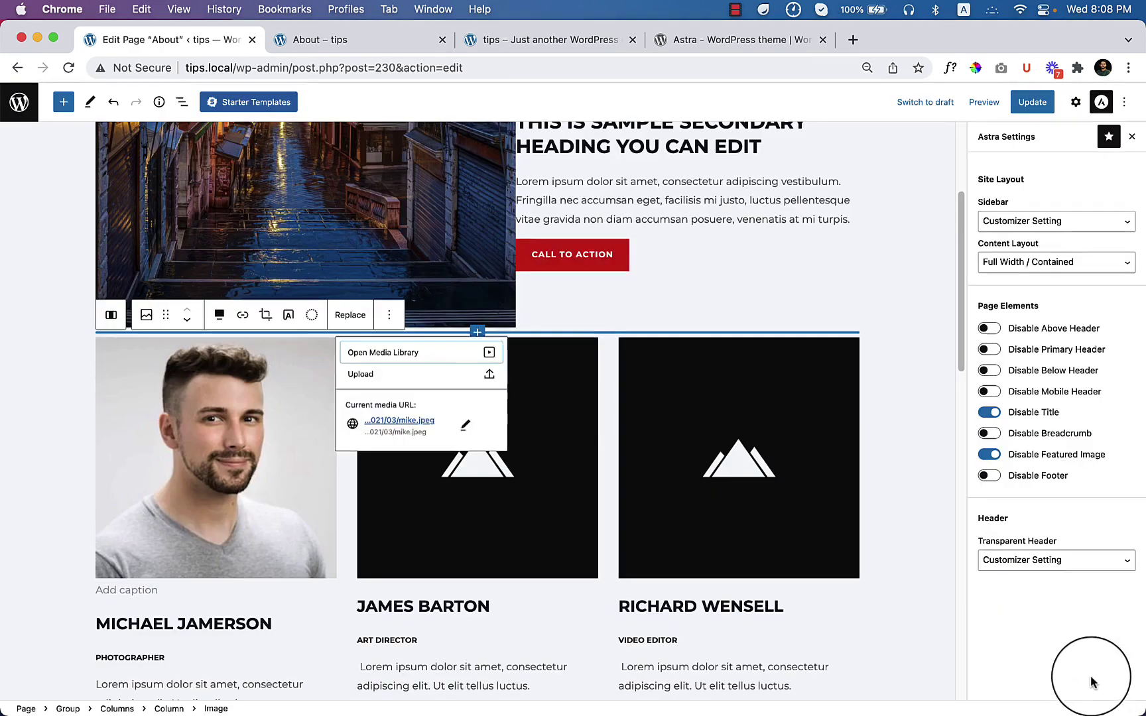
Replace the art director's placeholder image in the second team column with mike.jpeg from the media library.
click(504, 507)
click(611, 315)
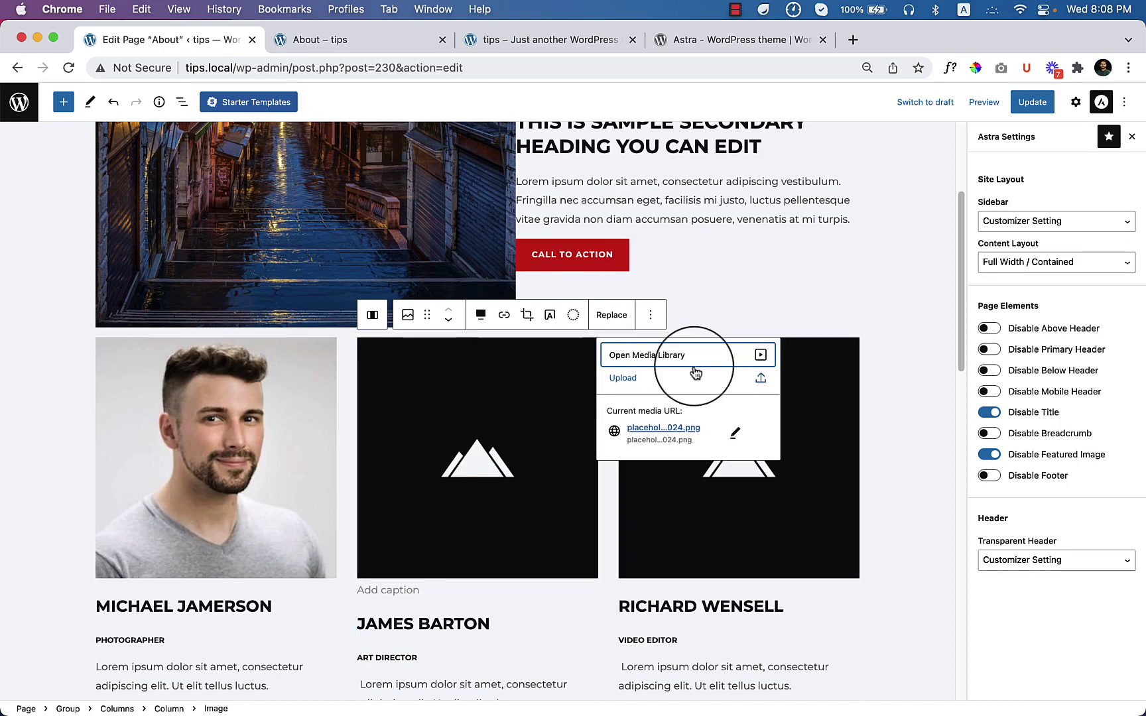
click(695, 373)
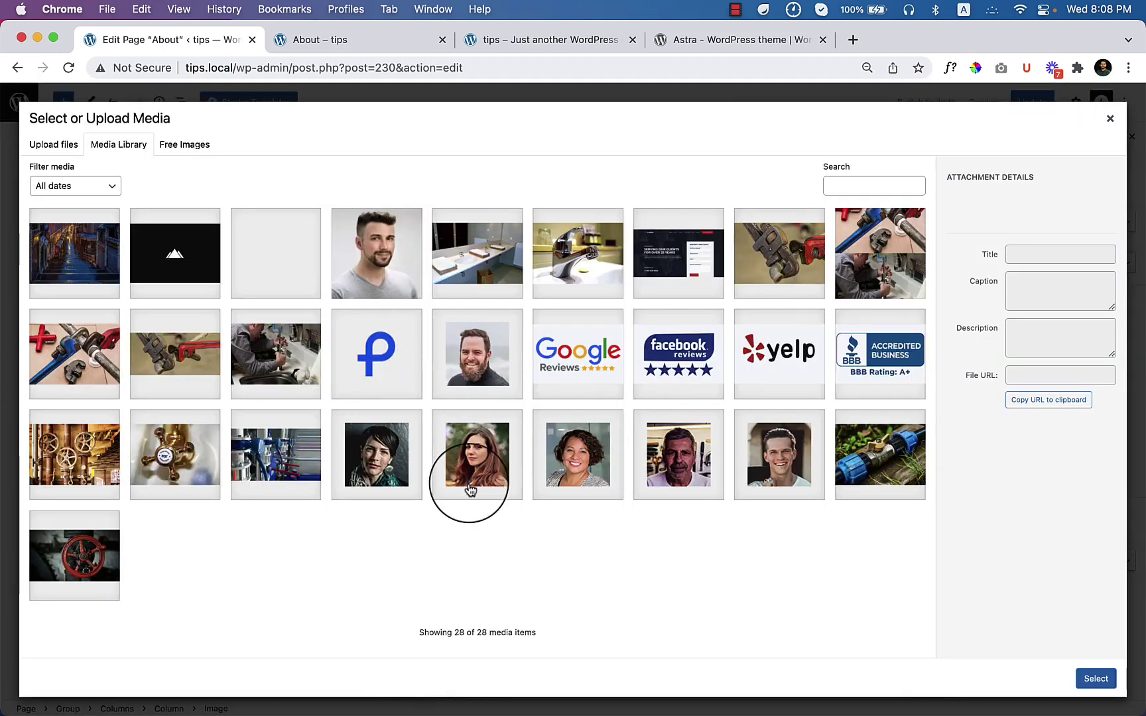
click(399, 277)
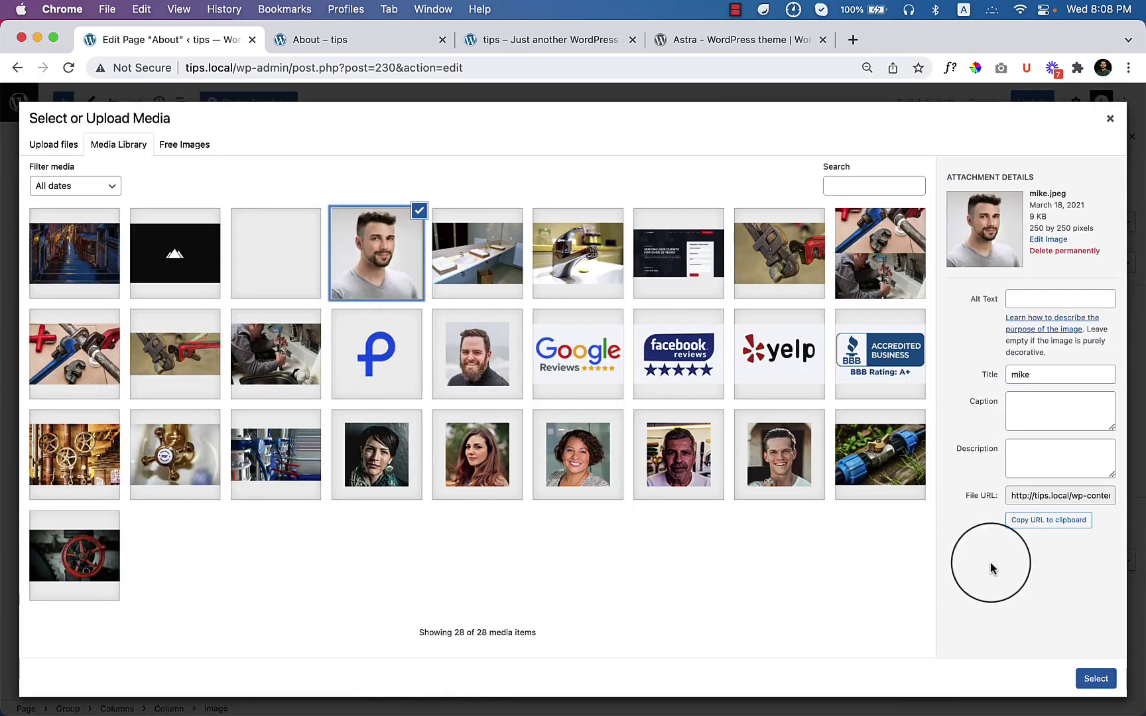
click(782, 451)
click(401, 281)
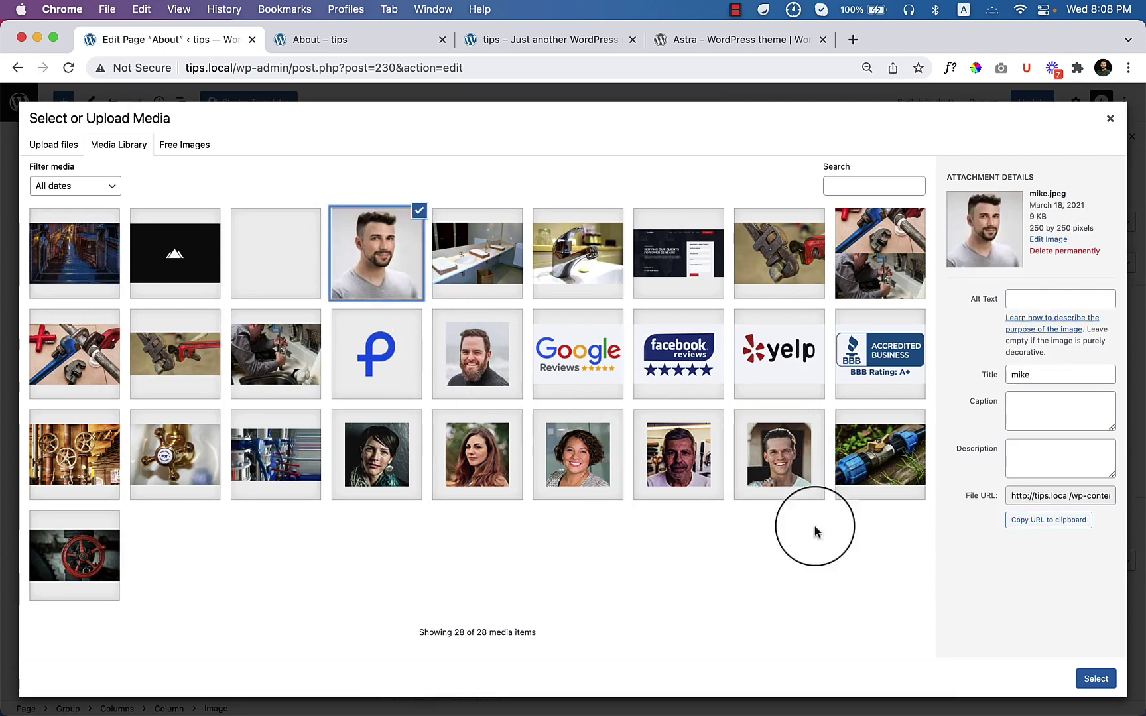
click(1095, 678)
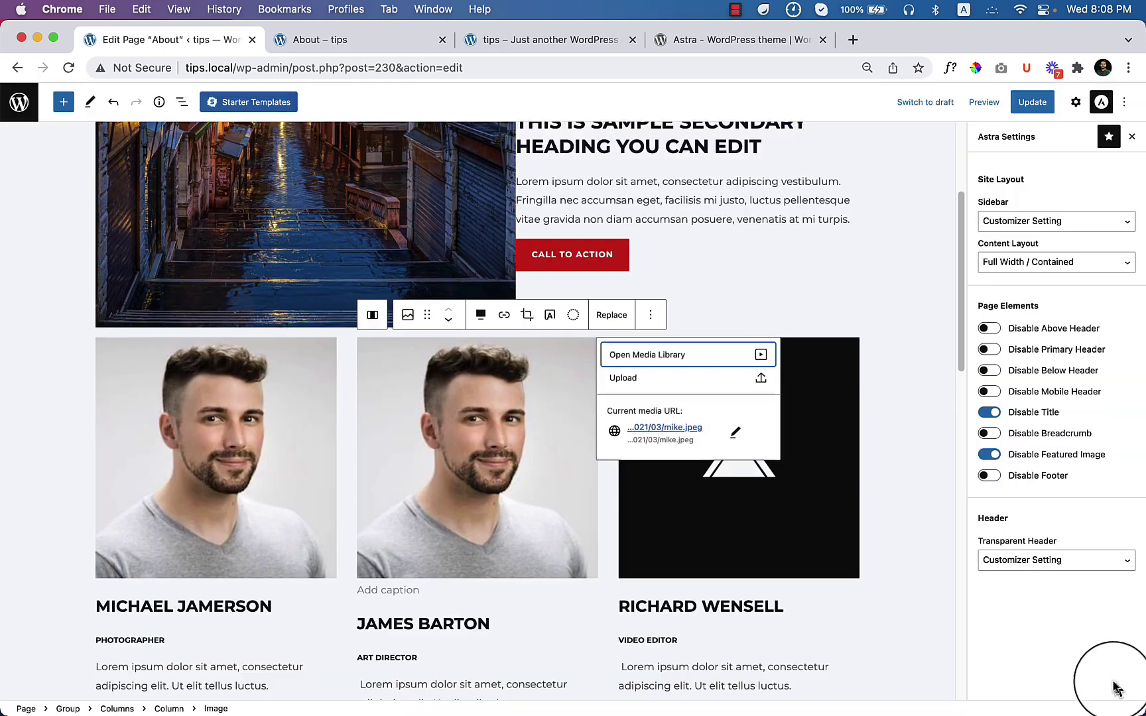
Replace the video editor's placeholder image in the third team column with mike.jpeg from the media library.
click(767, 518)
click(861, 317)
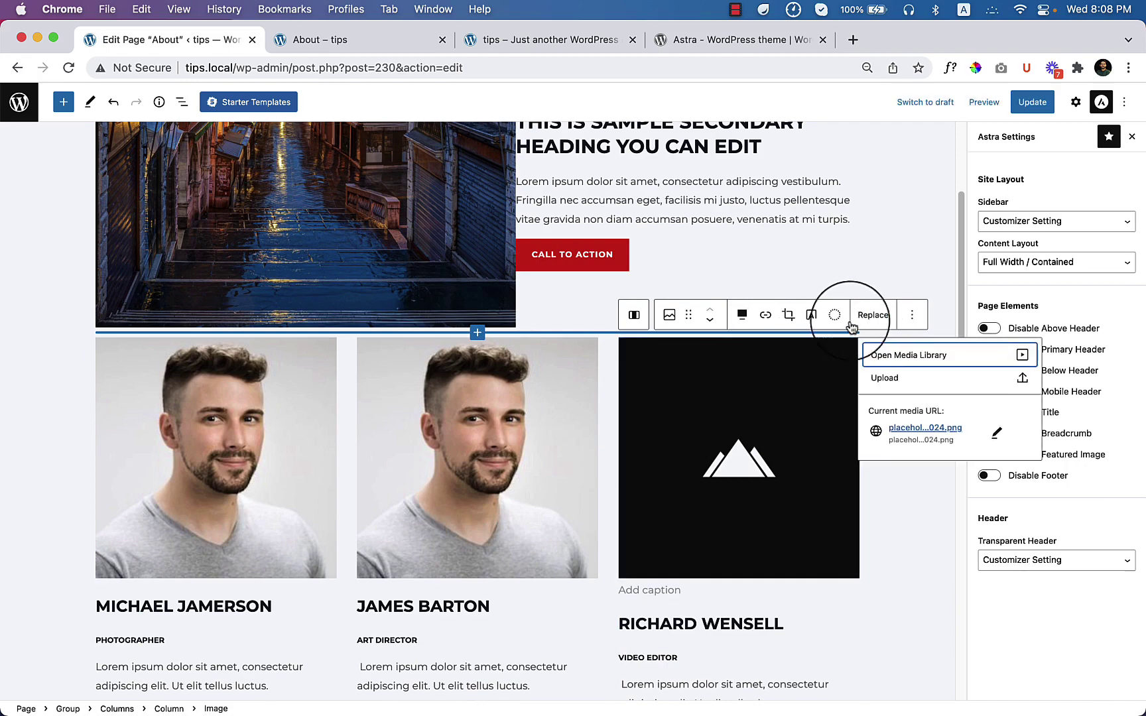
click(824, 361)
click(432, 260)
click(405, 265)
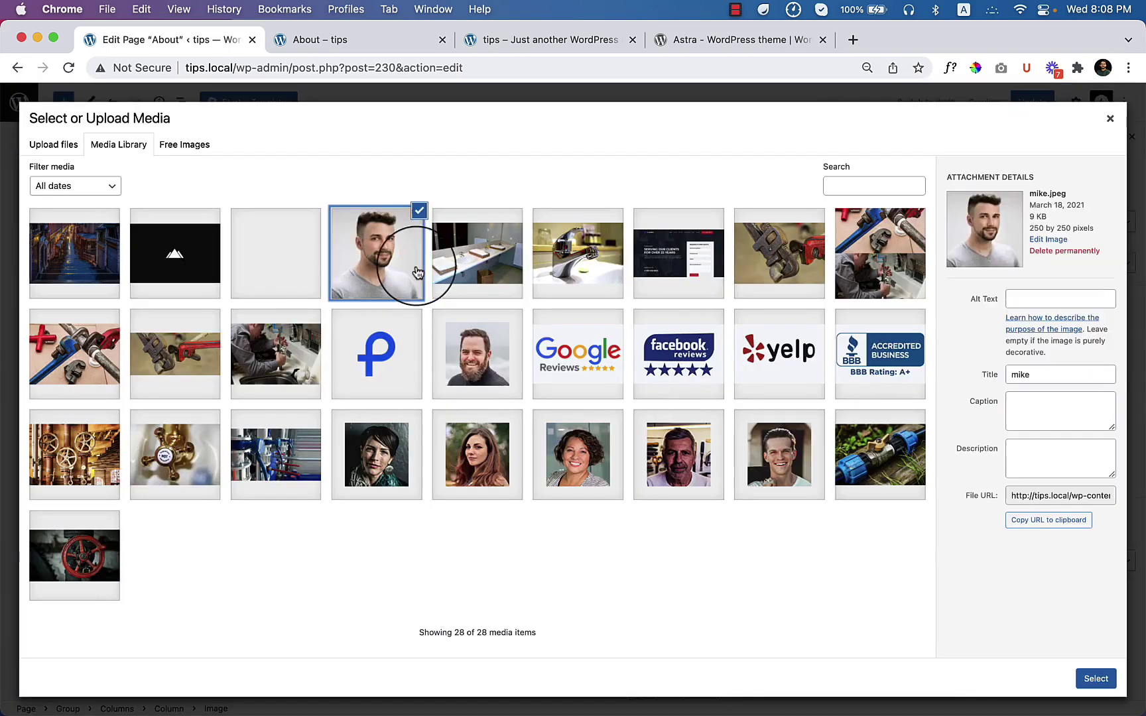
click(1096, 679)
scroll(555, 560, down, 5)
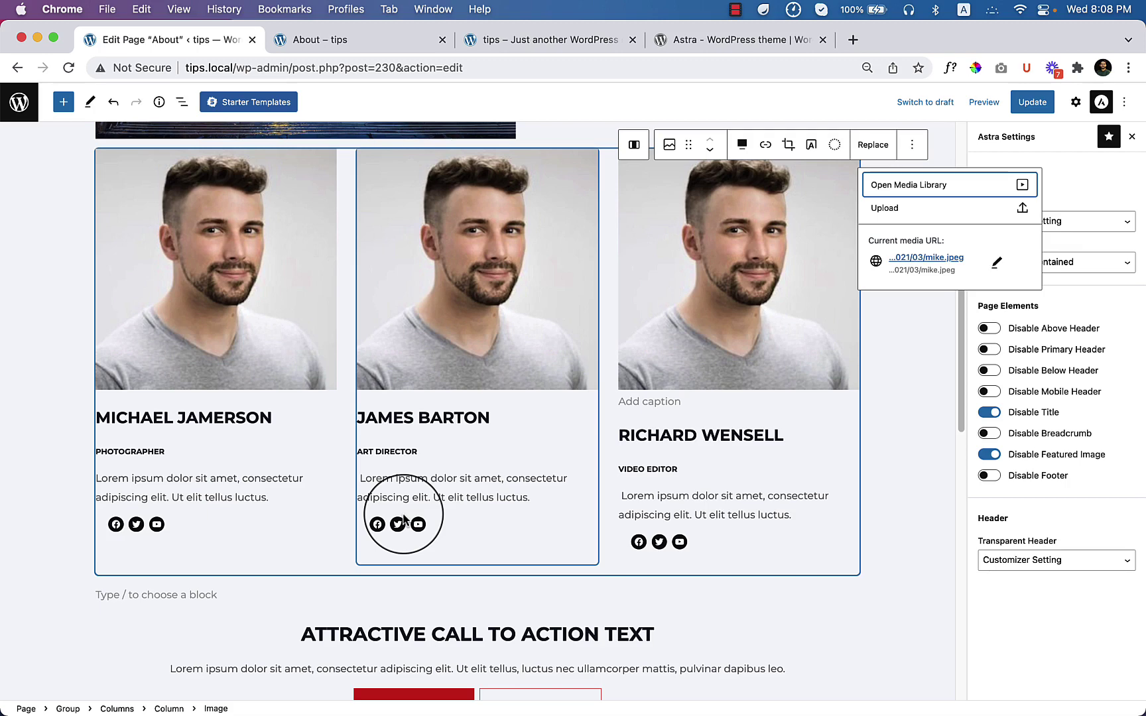
Show the block list view and set the solid background colour of the call-to-action group to custom light grey #ededed.
scroll(588, 583, down, 5)
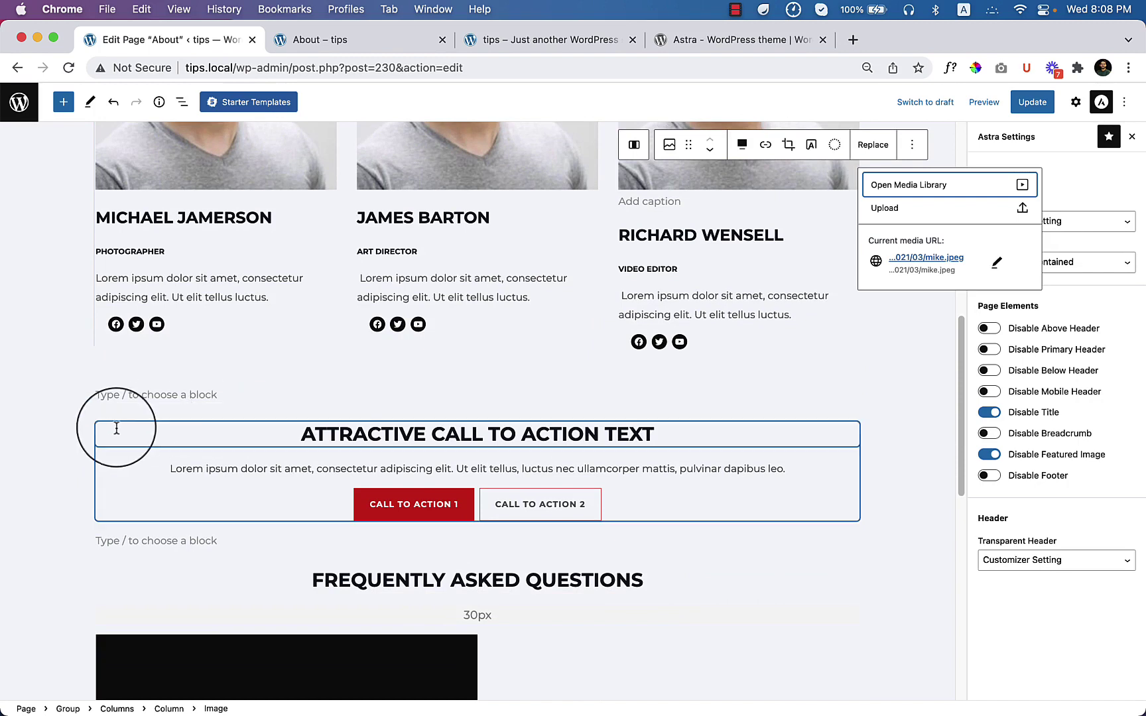
click(105, 437)
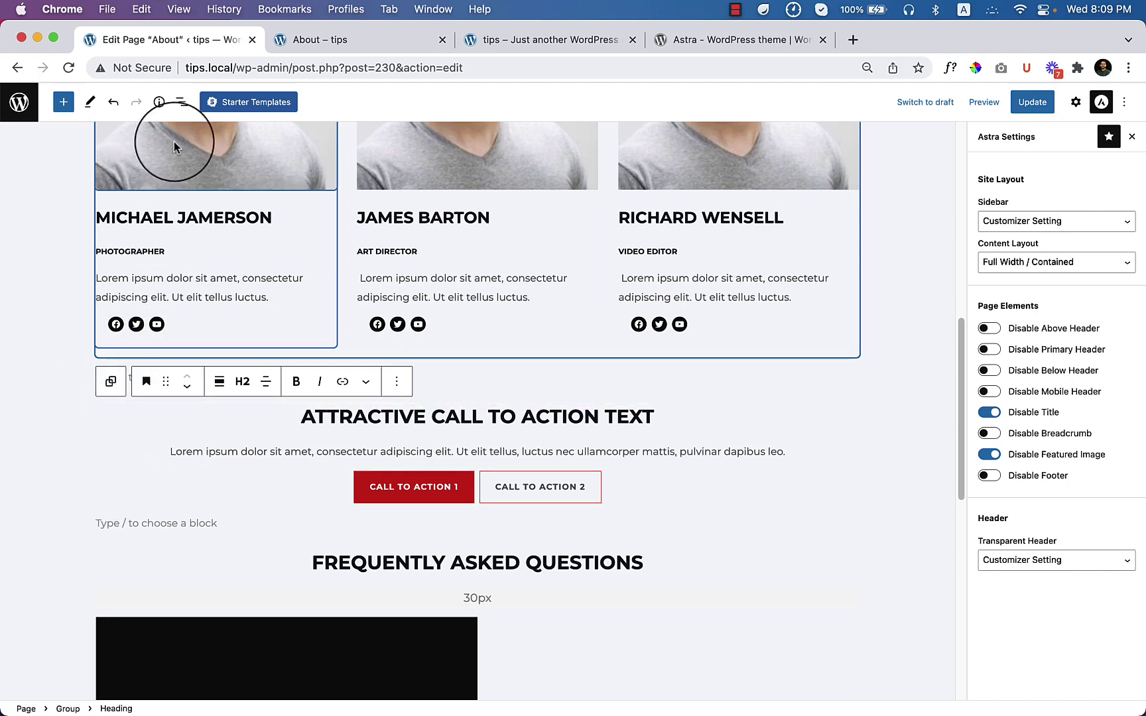
click(181, 103)
click(99, 306)
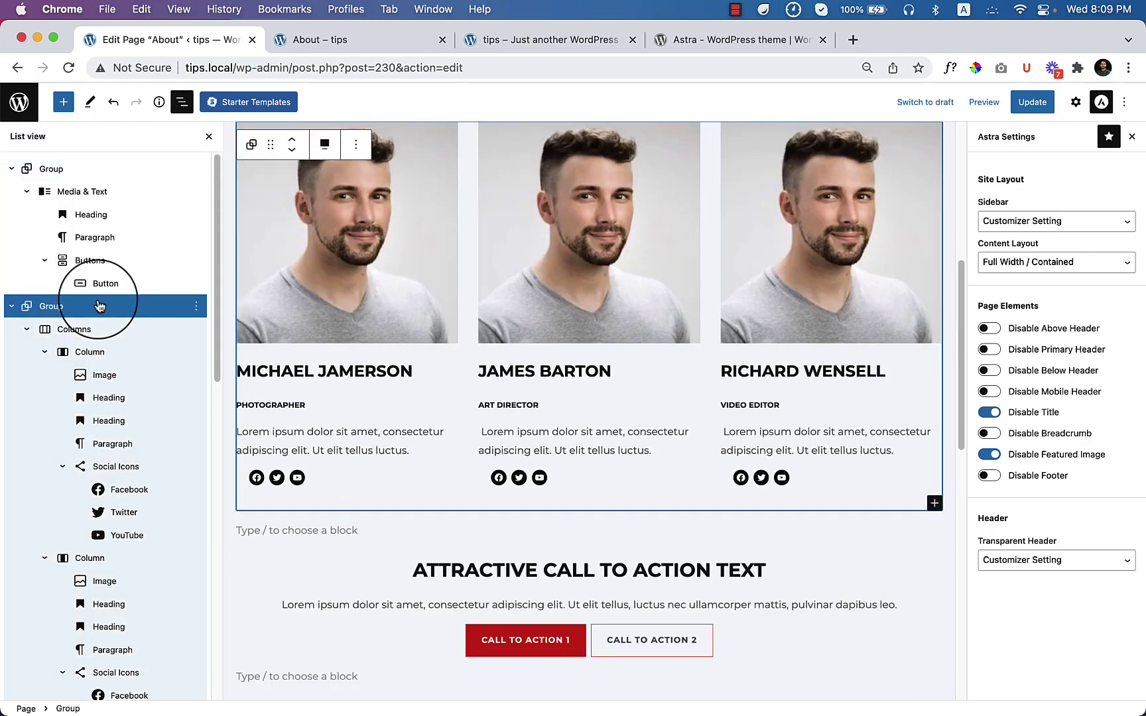
scroll(66, 543, down, 3)
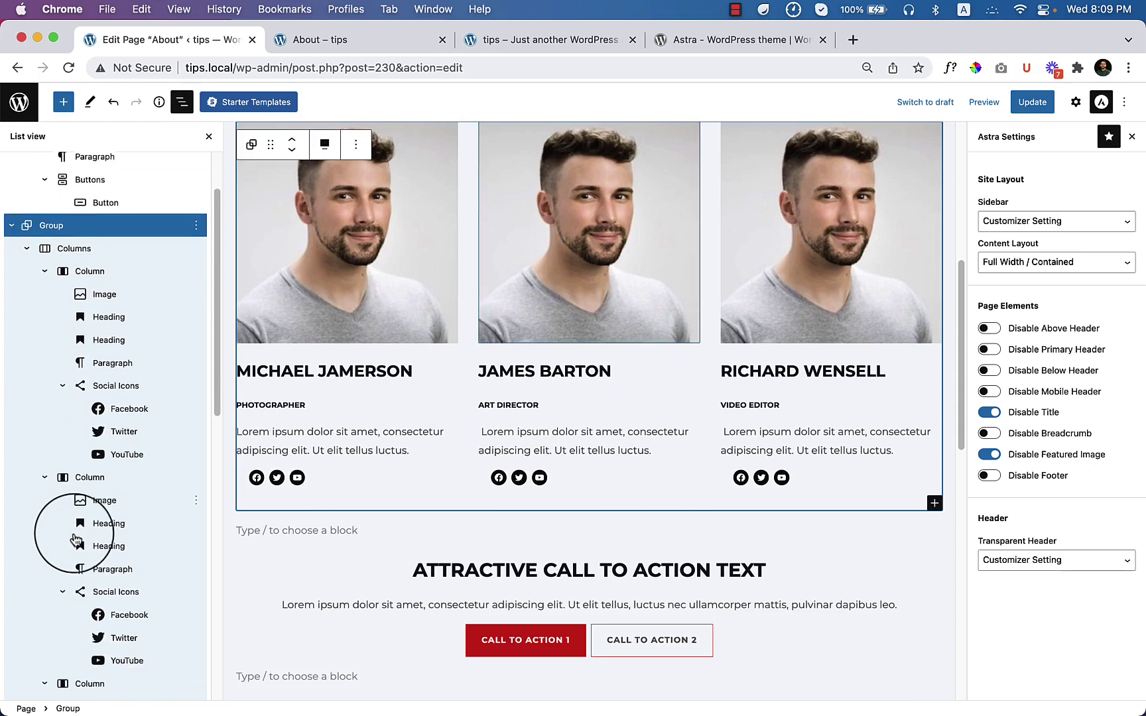
scroll(76, 538, down, 5)
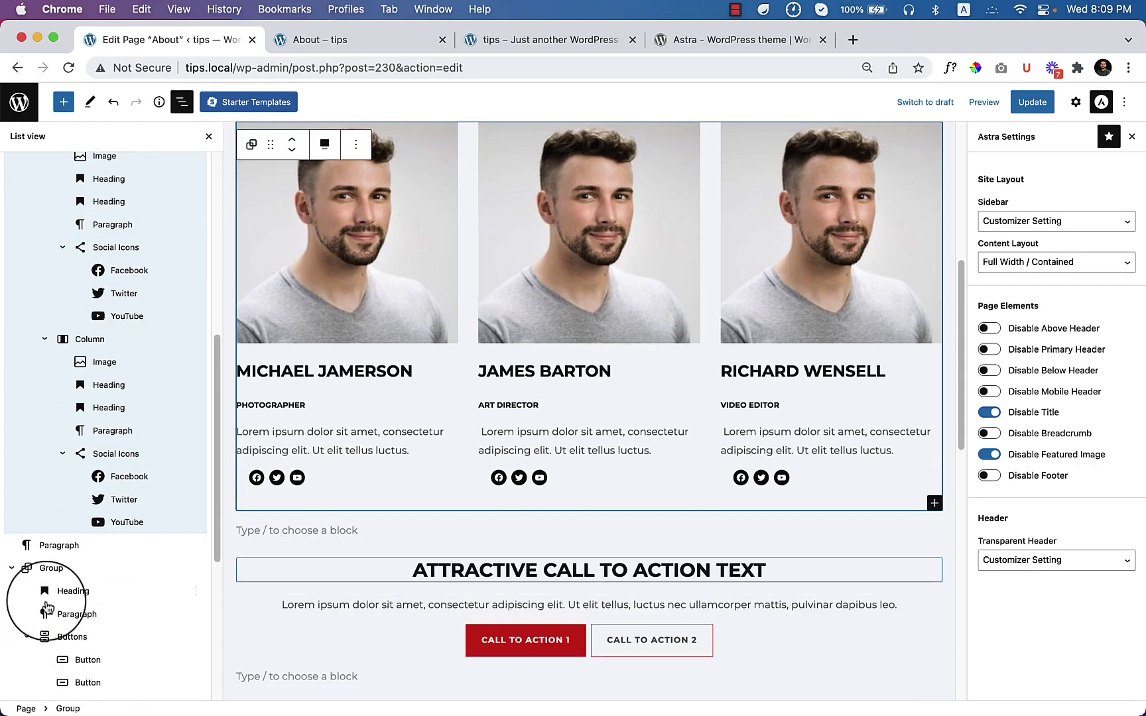
click(61, 572)
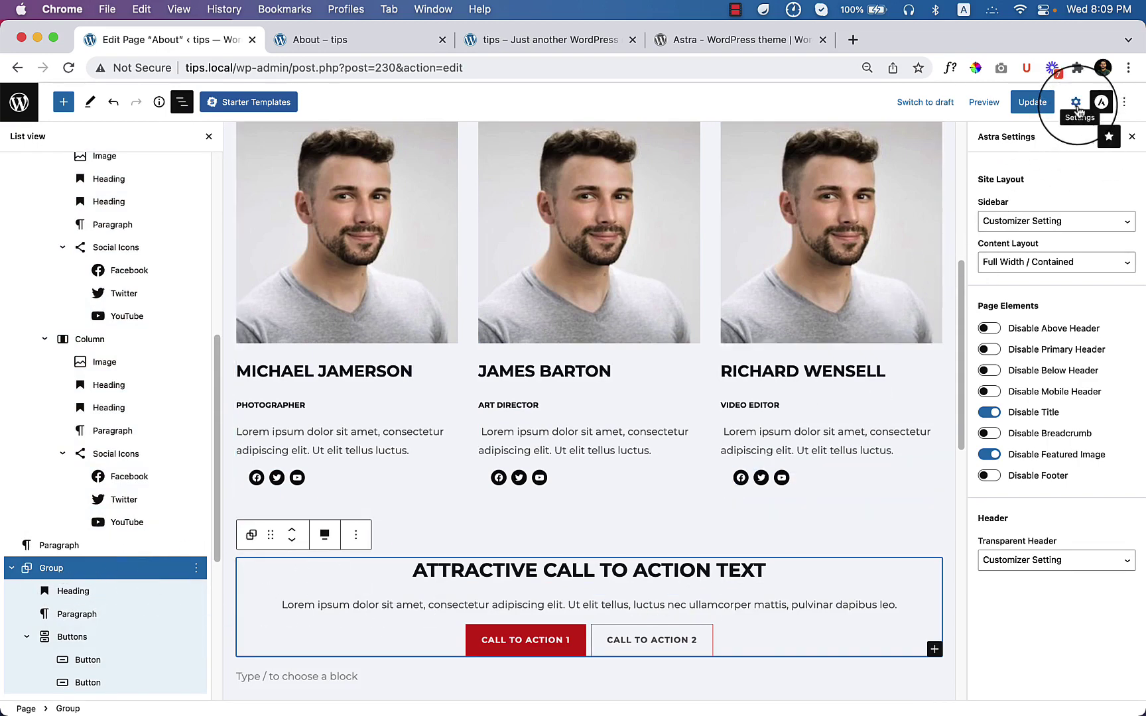
click(1076, 103)
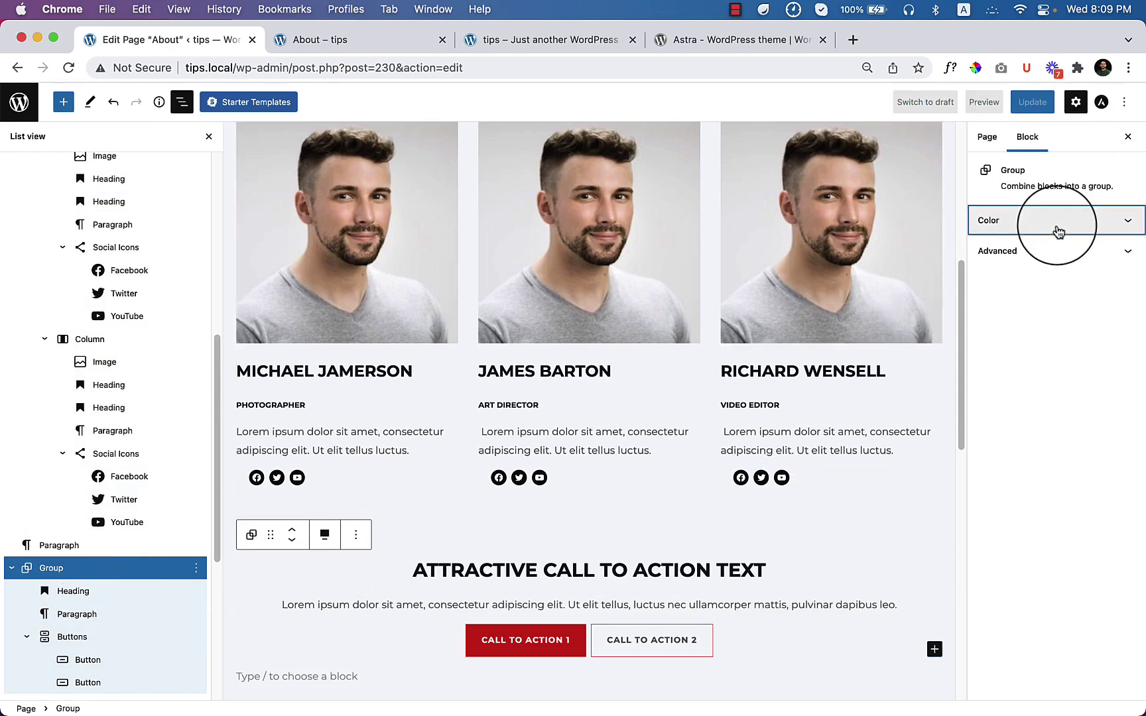
click(1058, 228)
click(1032, 283)
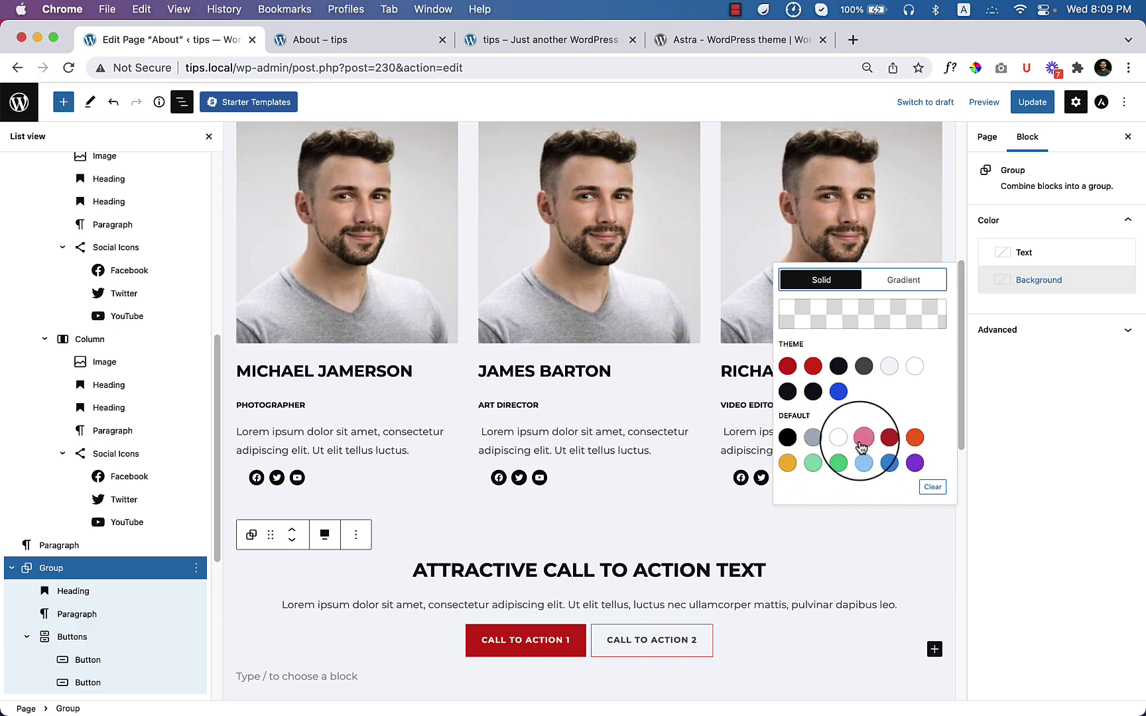
click(838, 438)
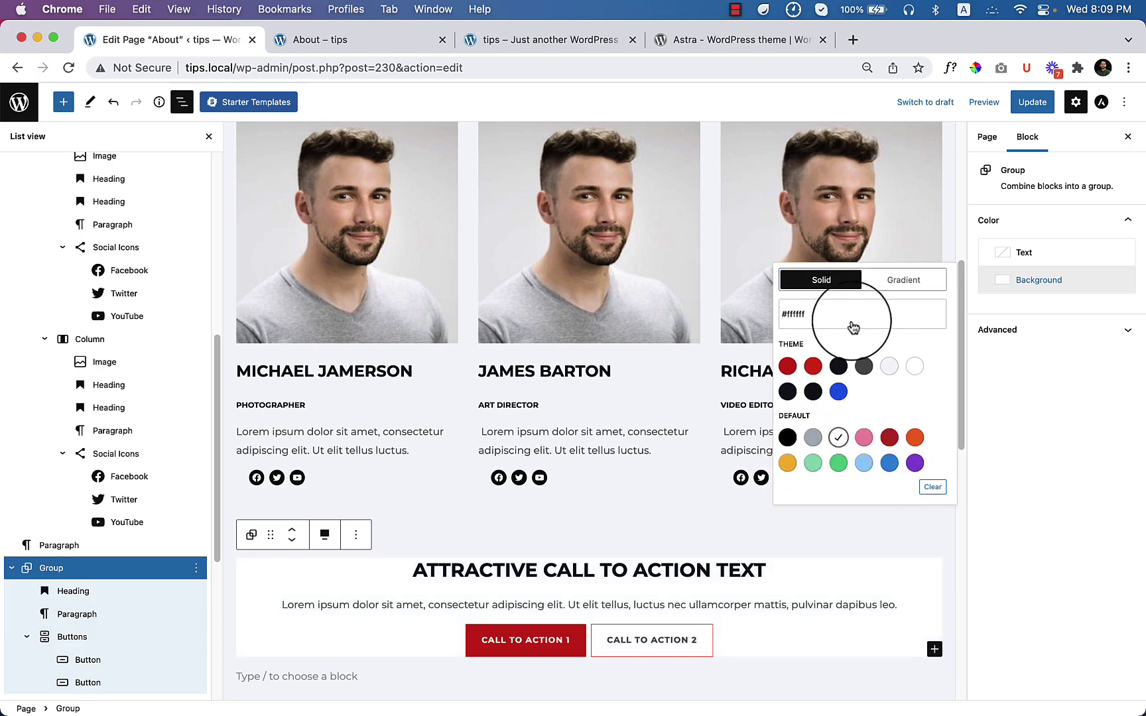
click(853, 321)
drag(656, 315, 606, 312)
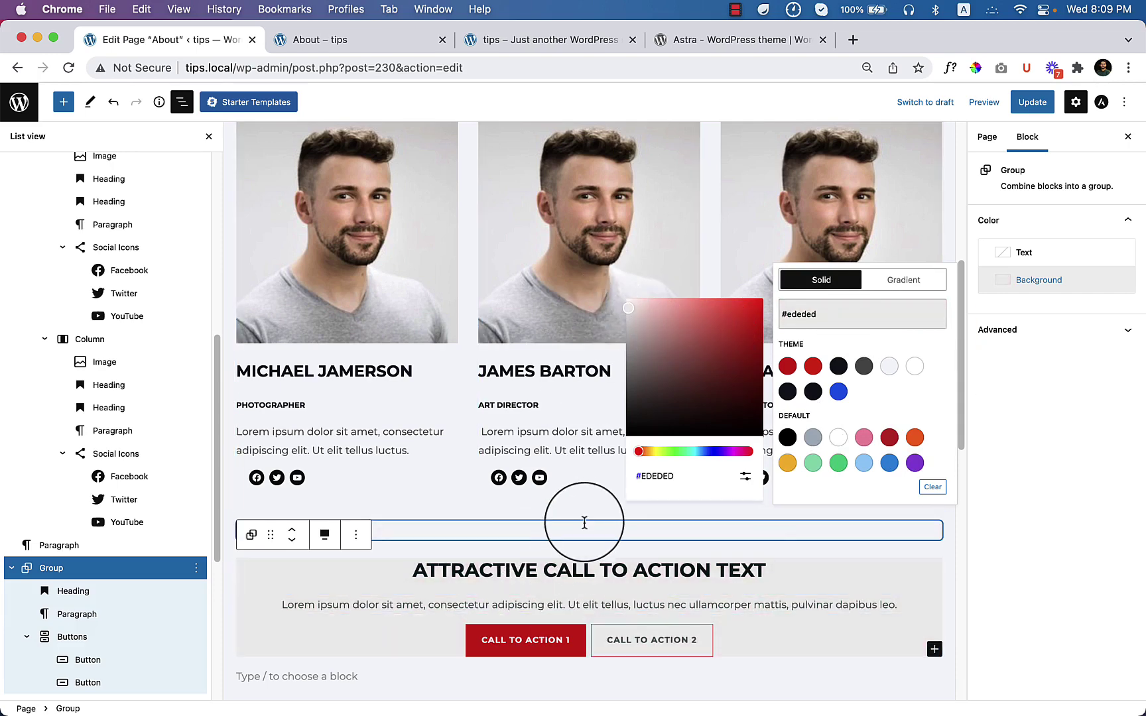
Update the About page, reload its live version and review the new images and the call-to-action section's background.
click(1028, 105)
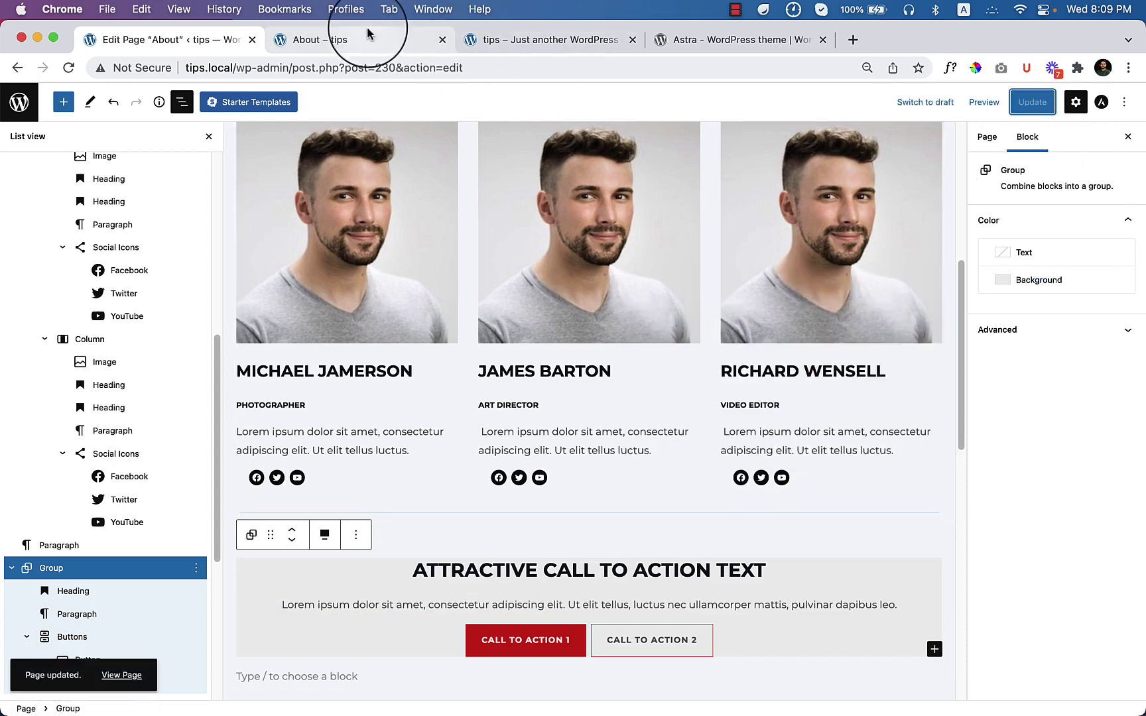
click(371, 41)
right_click(729, 454)
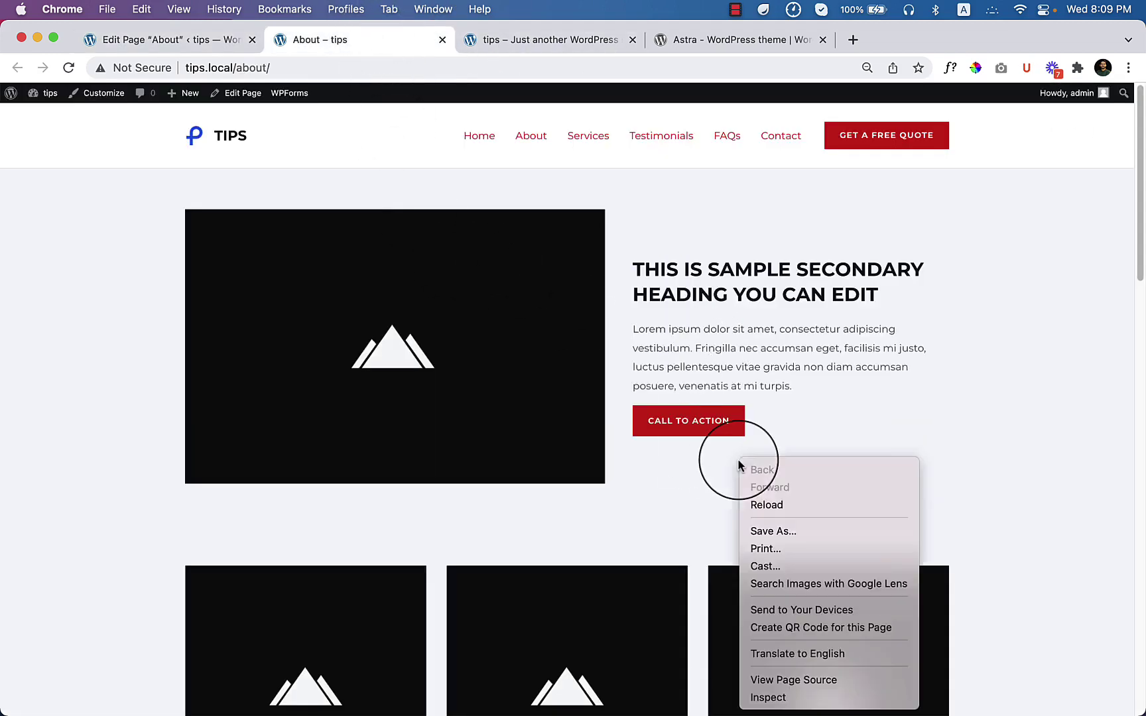
click(768, 503)
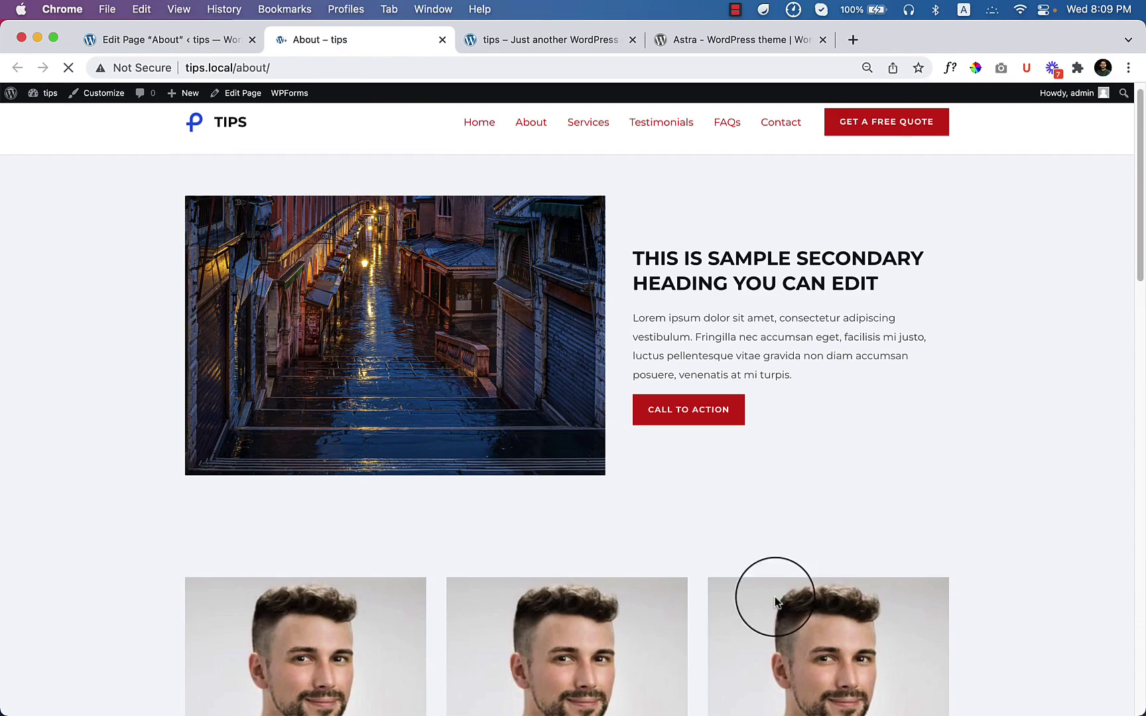
scroll(730, 507, down, 4)
scroll(480, 395, up, 4)
drag(504, 455, 762, 376)
scroll(769, 398, down, 10)
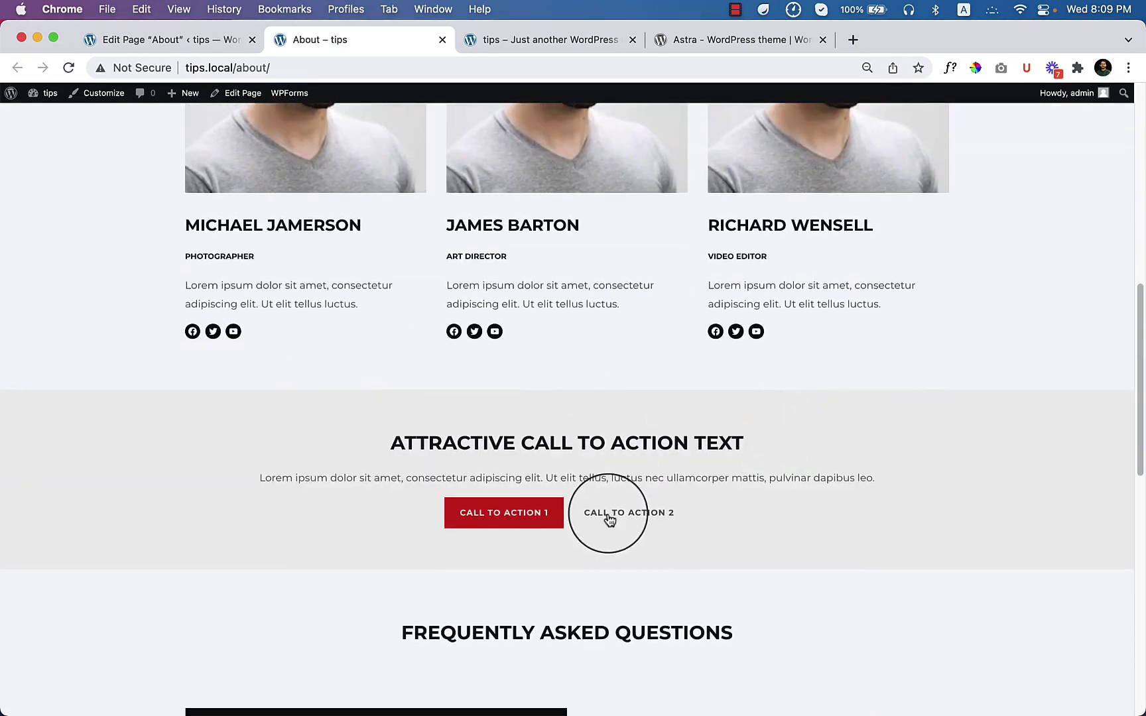
scroll(606, 511, down, 3)
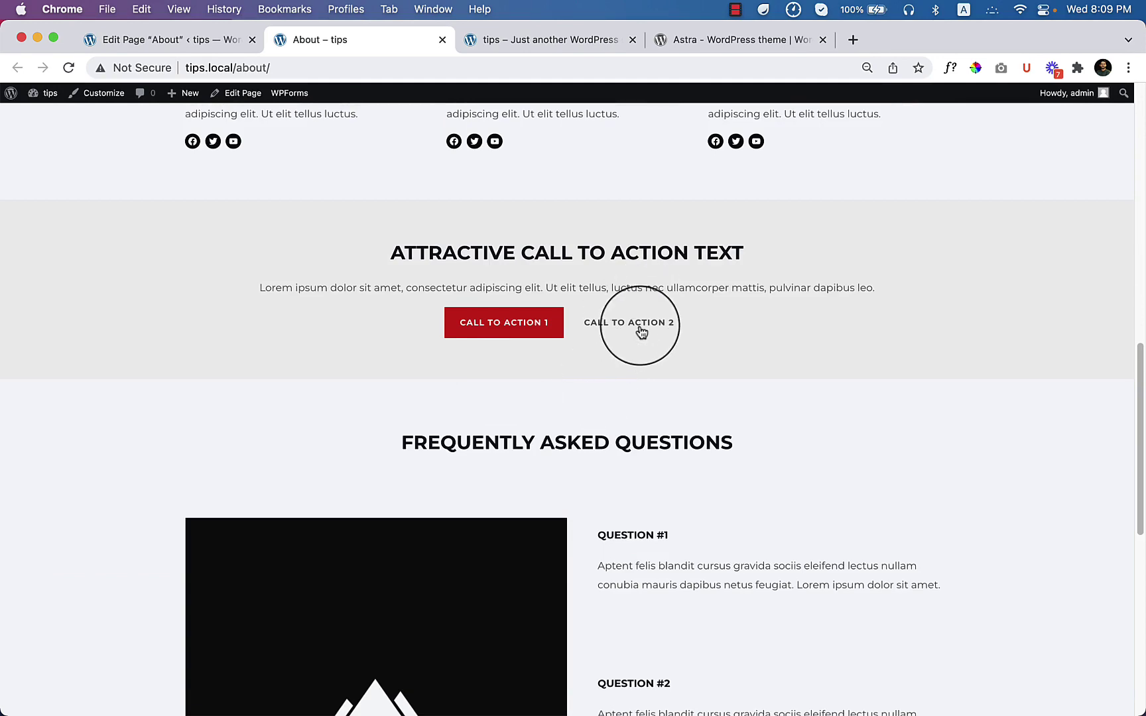
Review the Frequently Asked Questions section and the footer on the live About page.
scroll(704, 463, down, 4)
scroll(704, 464, down, 4)
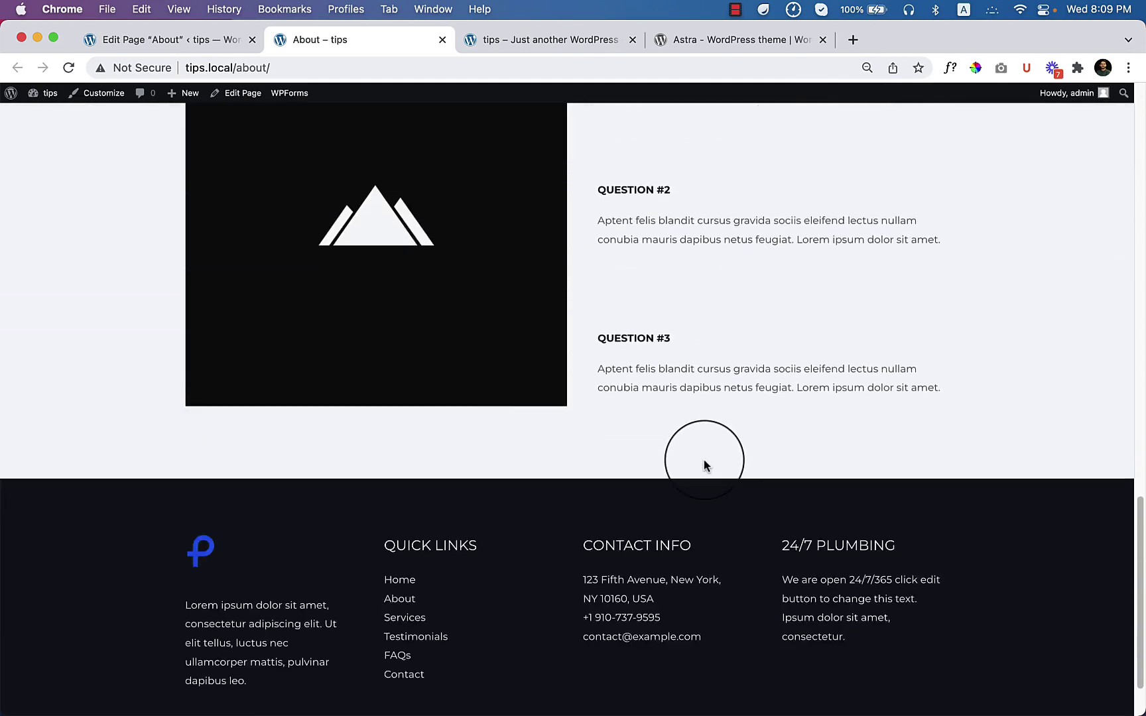
scroll(703, 460, up, 4)
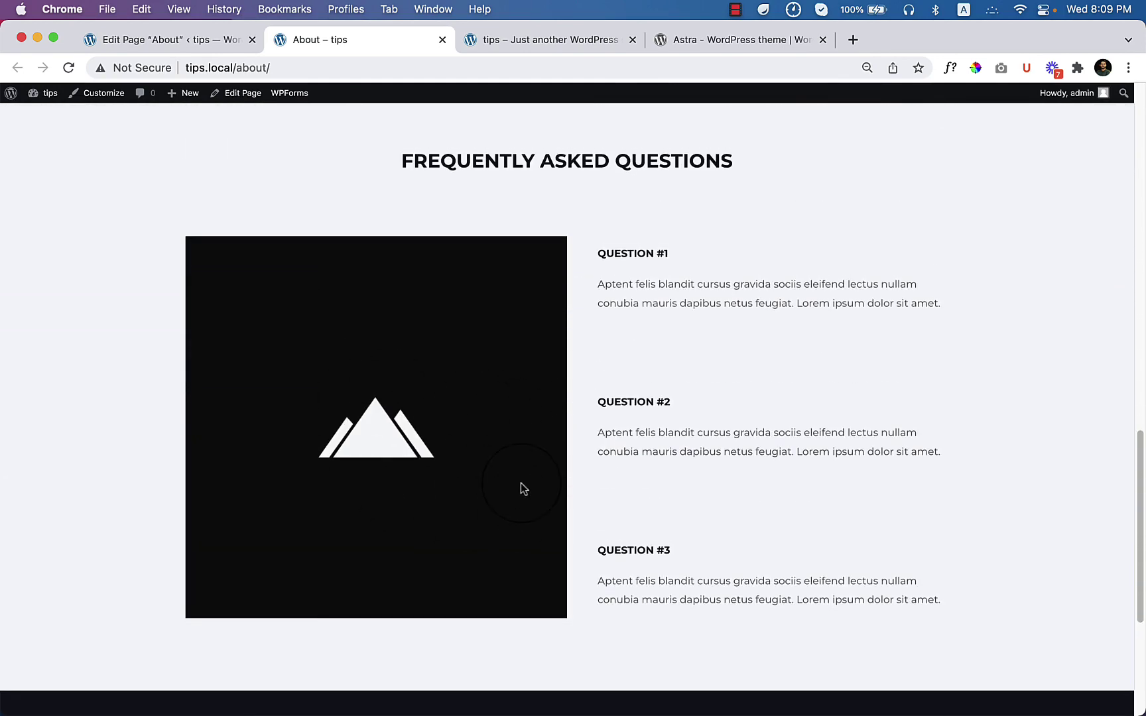
scroll(607, 460, down, 2)
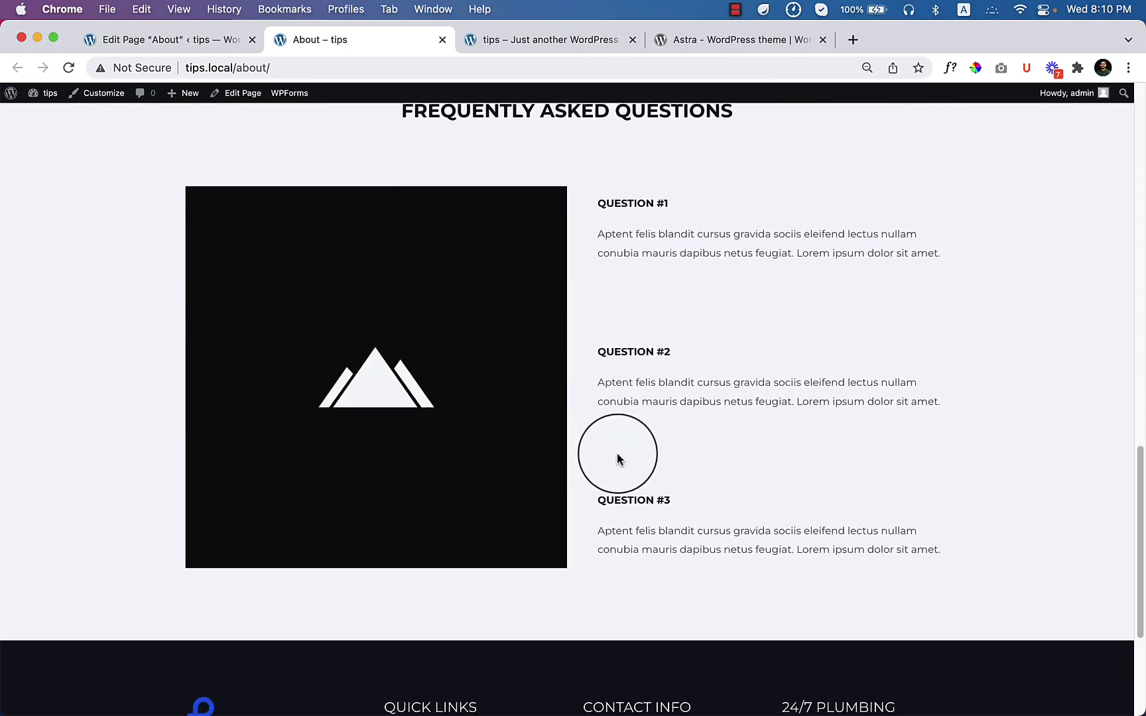
scroll(651, 481, down, 4)
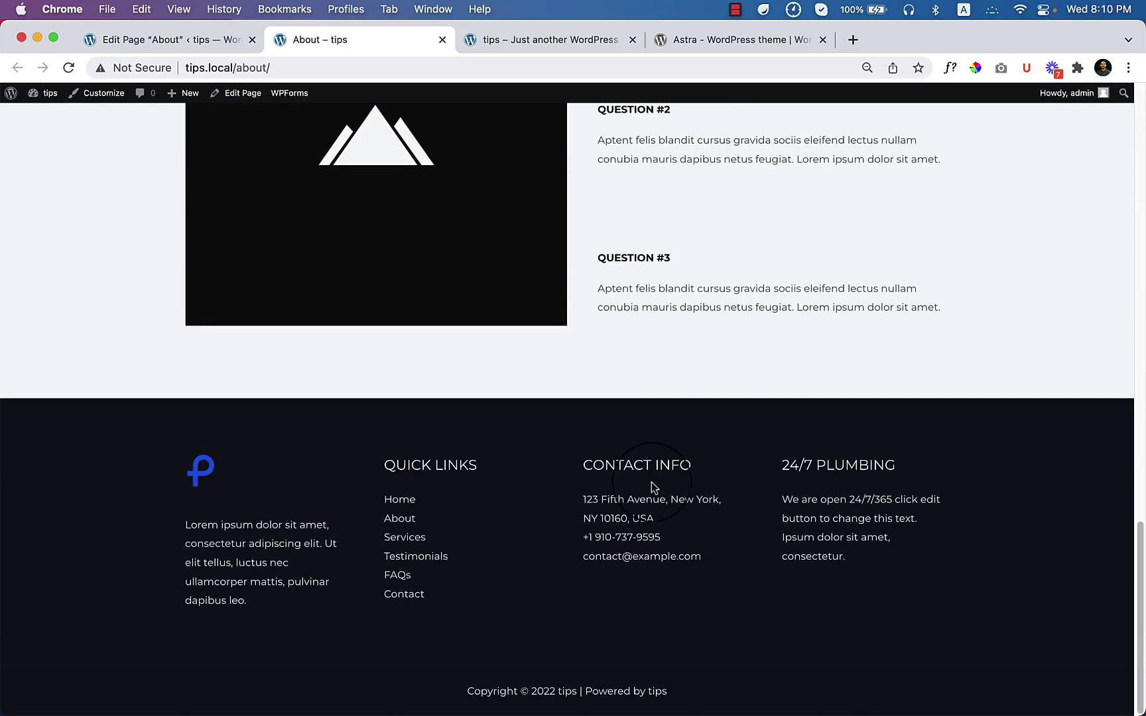
scroll(652, 482, up, 10)
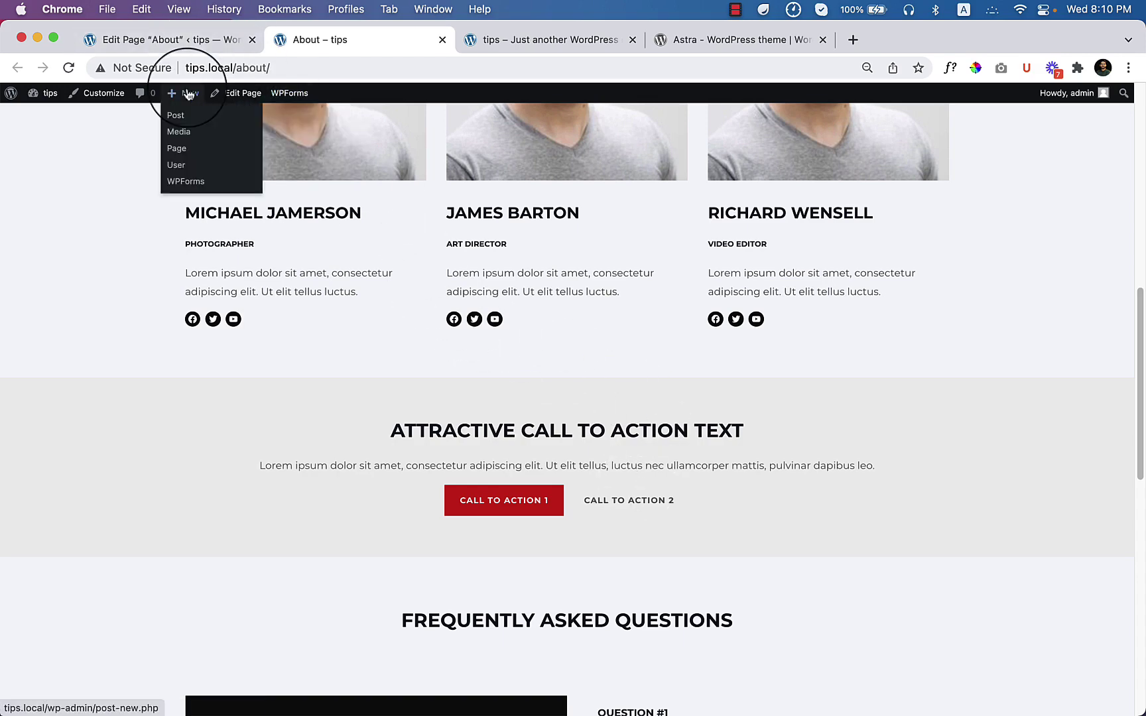
Leave the About page editor for the list of all pages and open the Services page for editing.
click(144, 52)
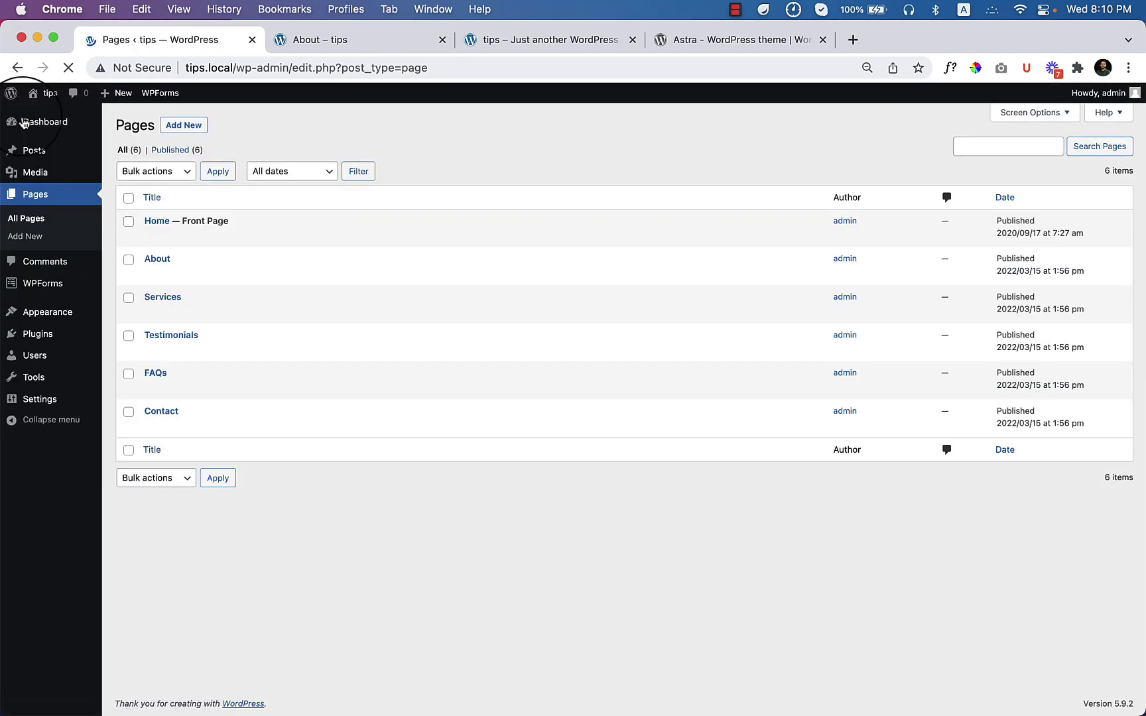
mouse_move(171, 310)
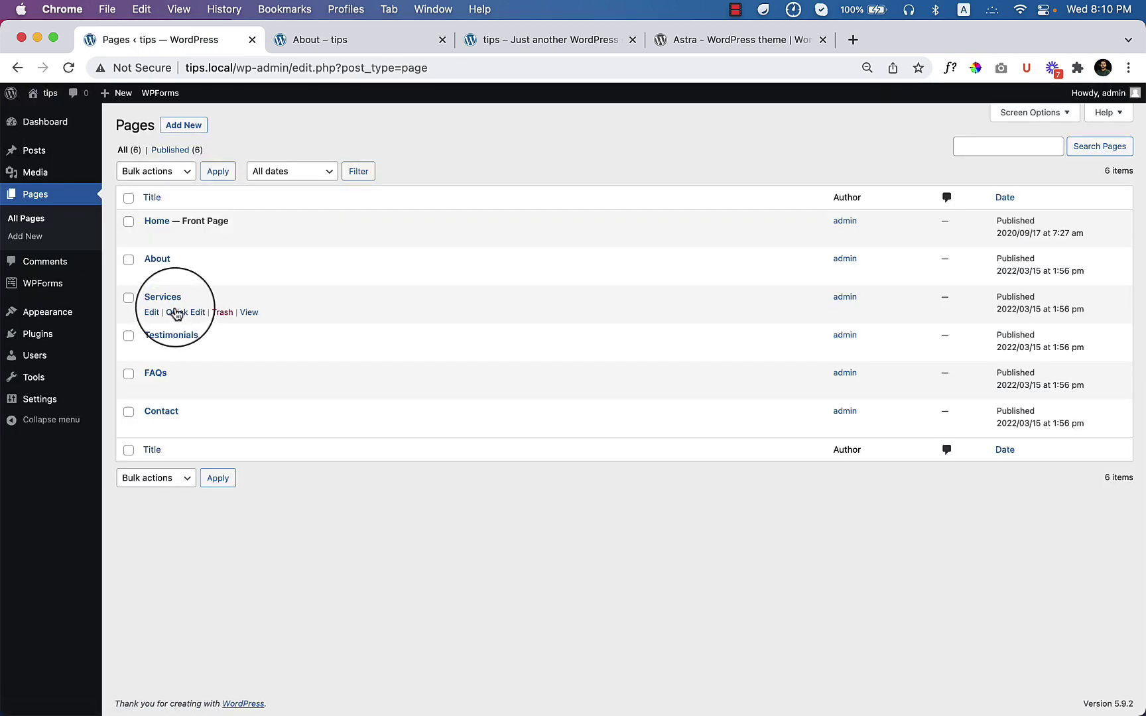
click(151, 312)
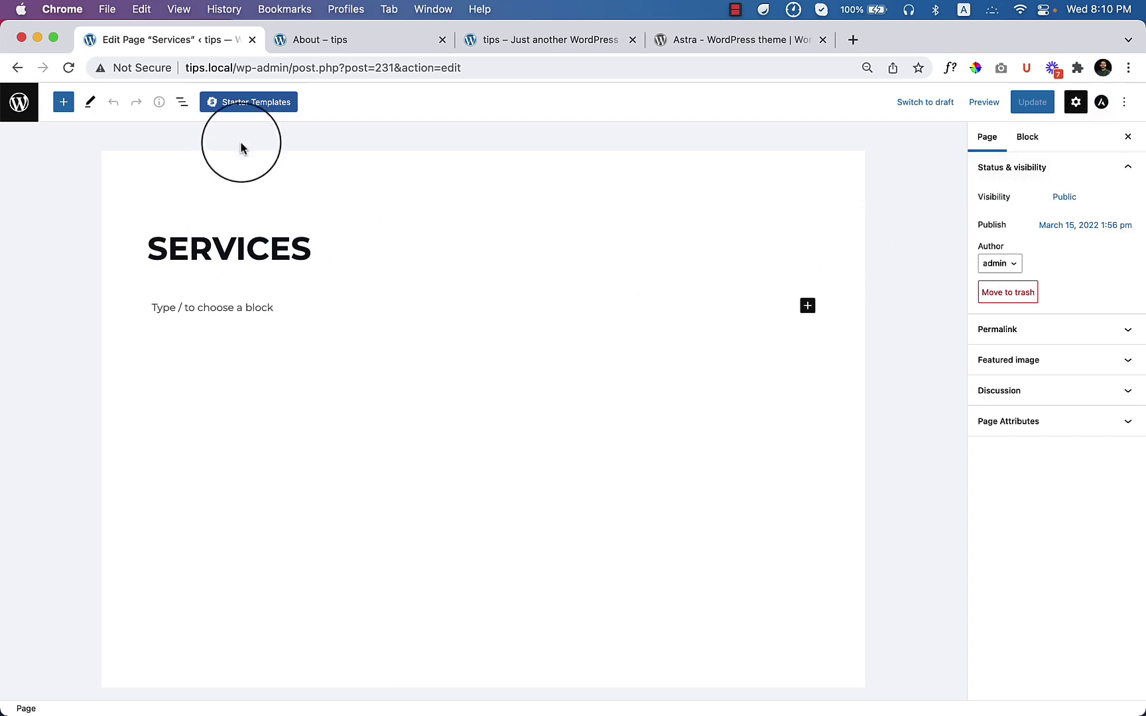
Open the Starter Templates library and search its page templates for "services".
click(264, 108)
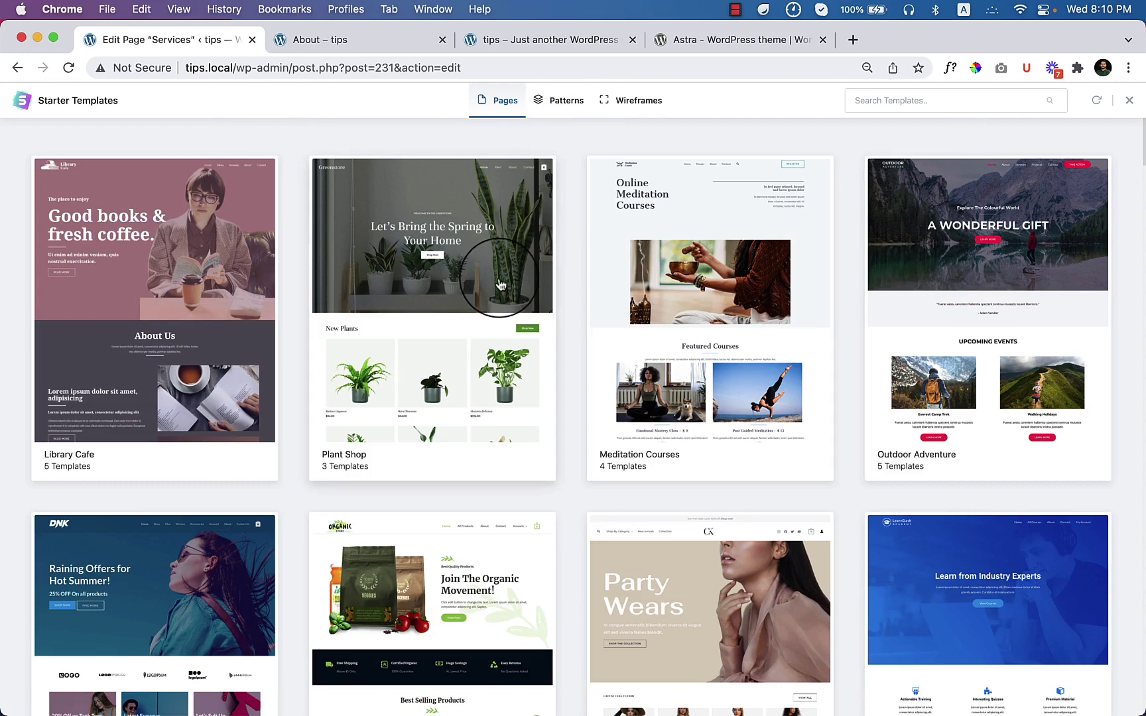
click(942, 100)
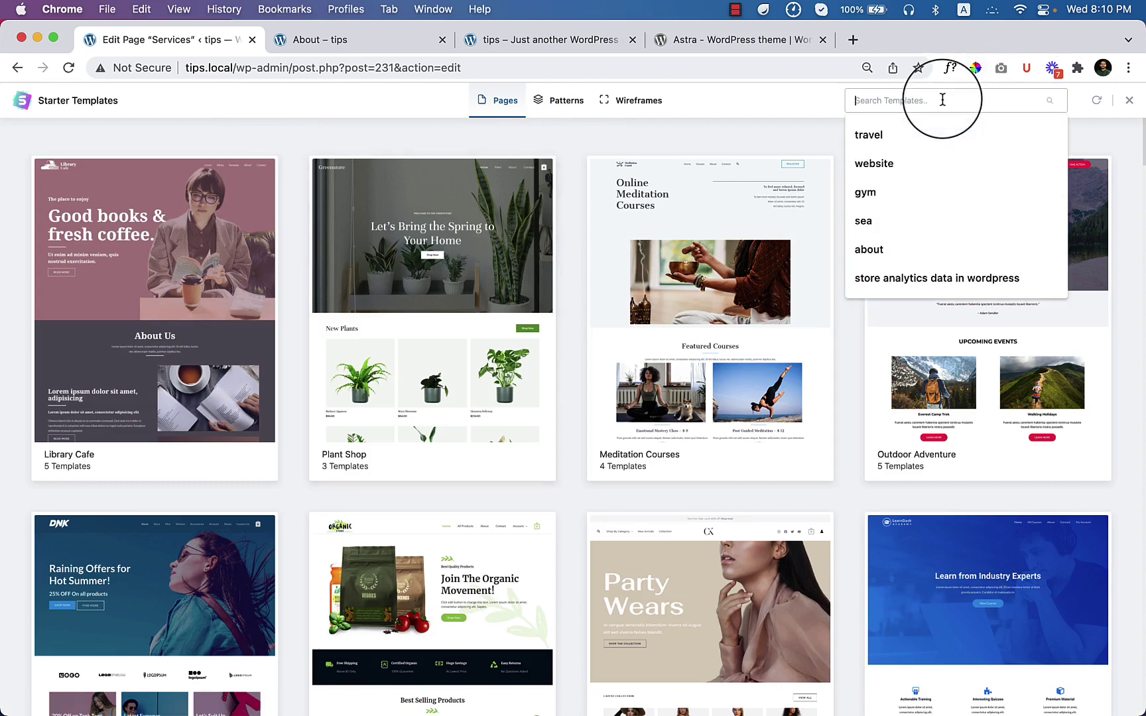
text(services)
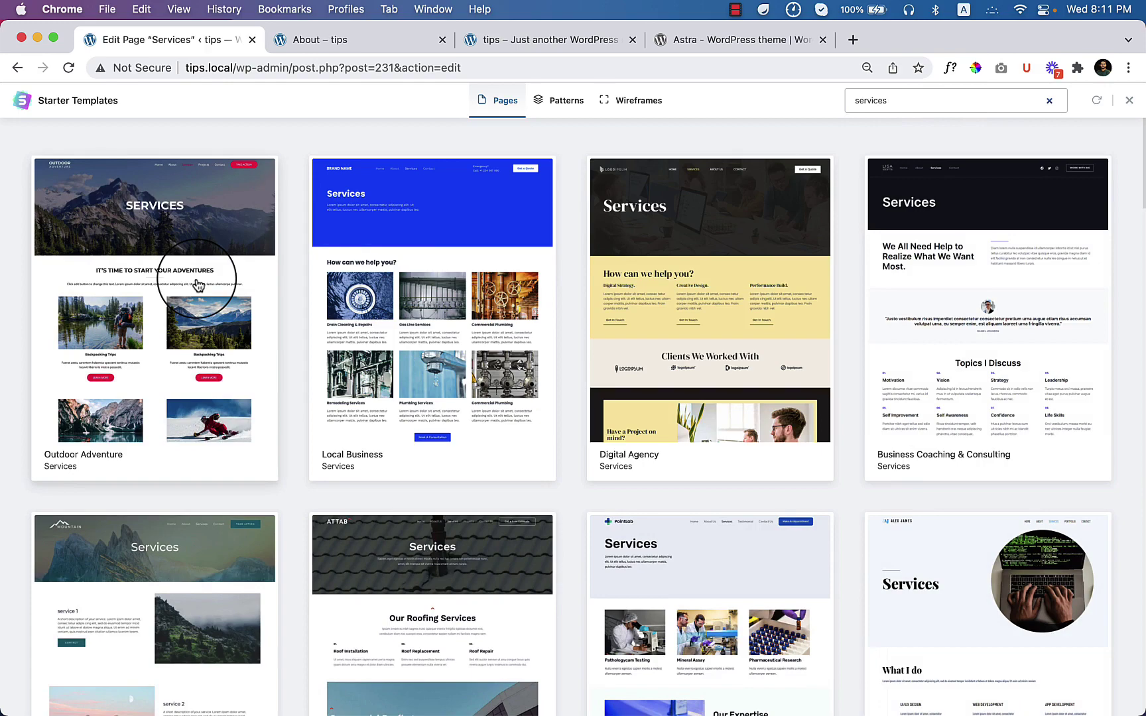
Browse the services page templates for a design that suits the site.
scroll(279, 431, down, 5)
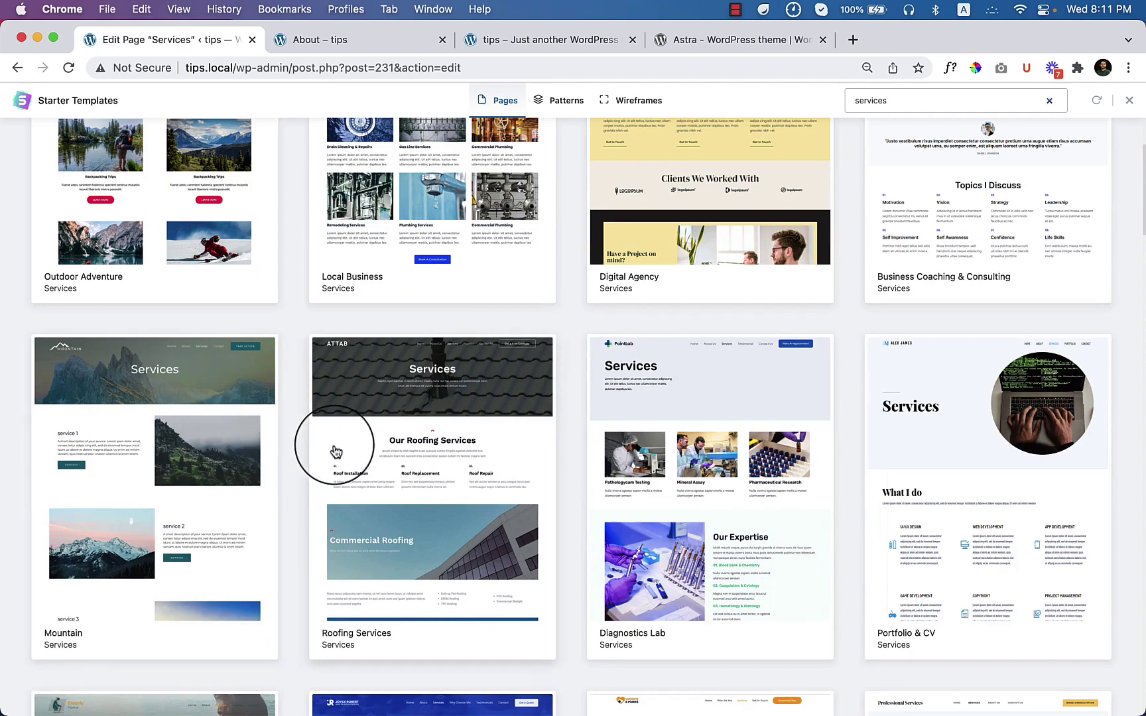
scroll(504, 483, down, 10)
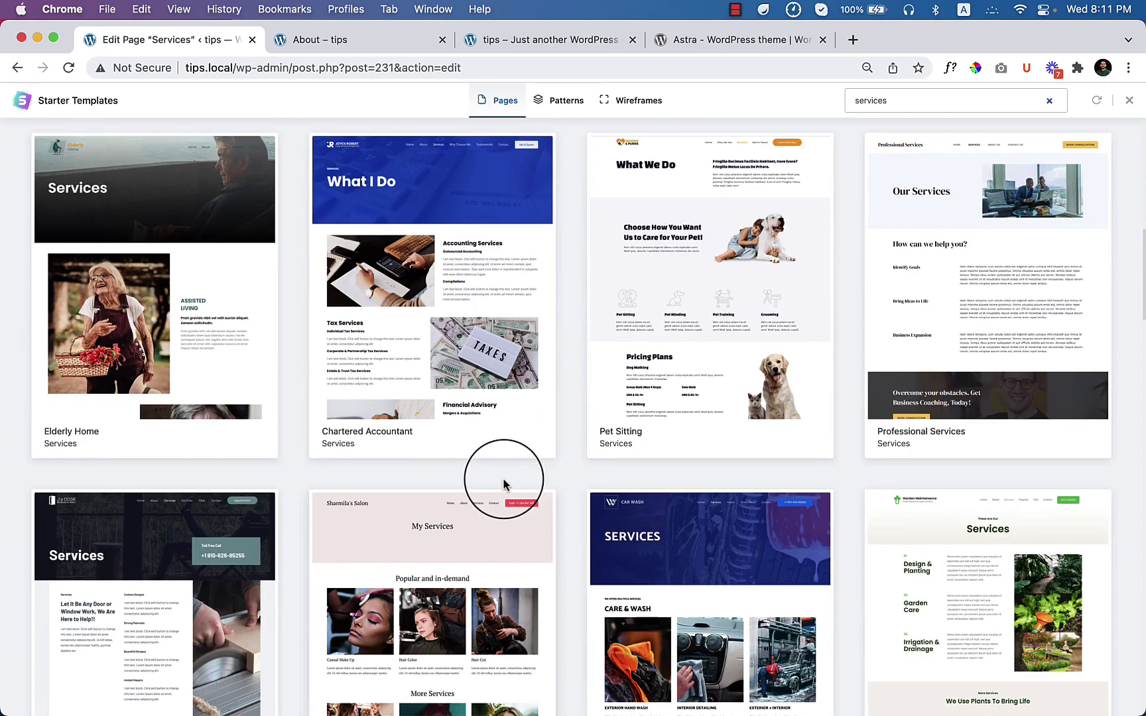
scroll(503, 484, down, 2)
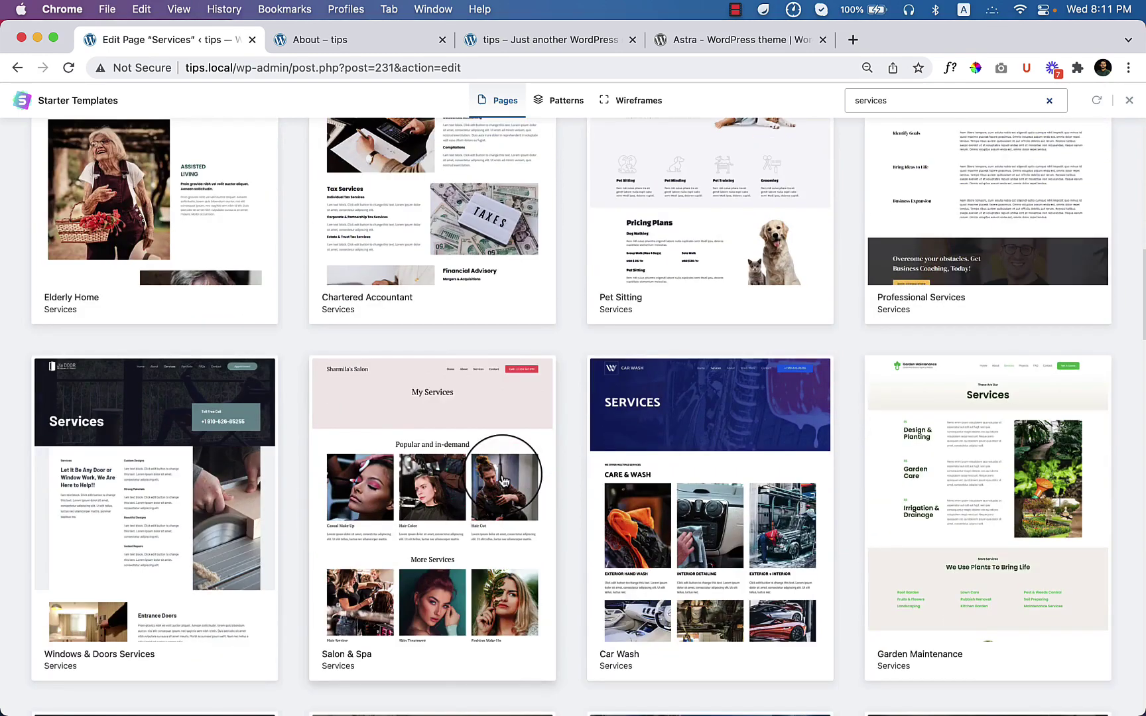
scroll(737, 468, up, 3)
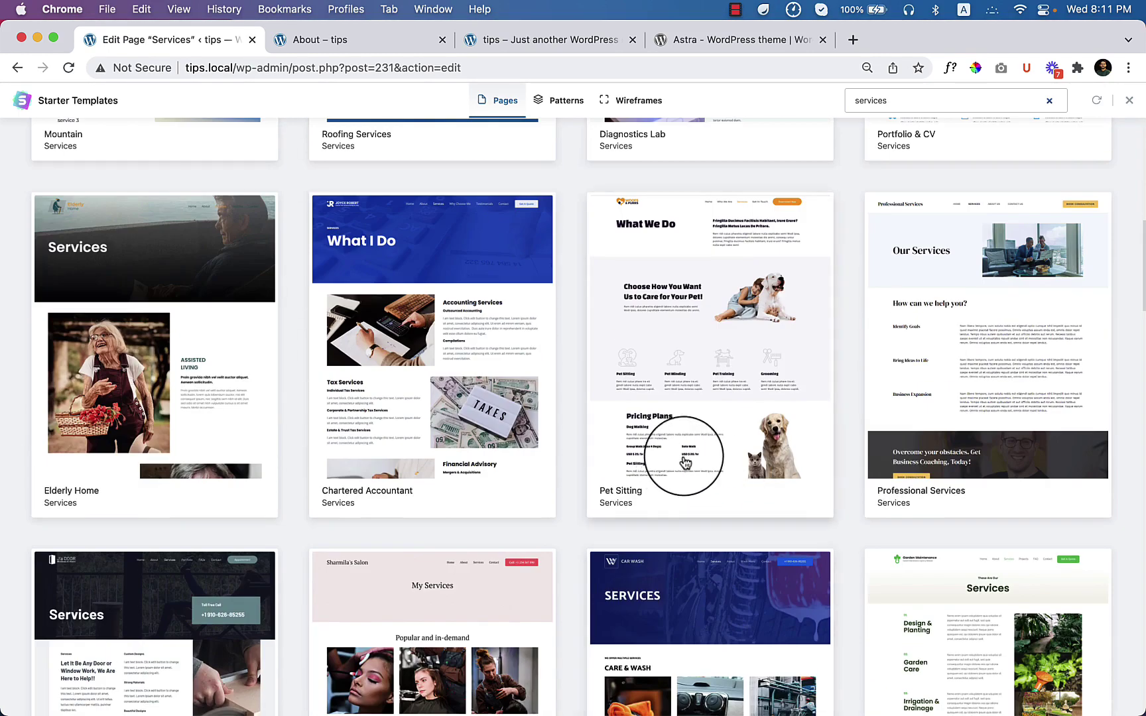
scroll(685, 462, up, 3)
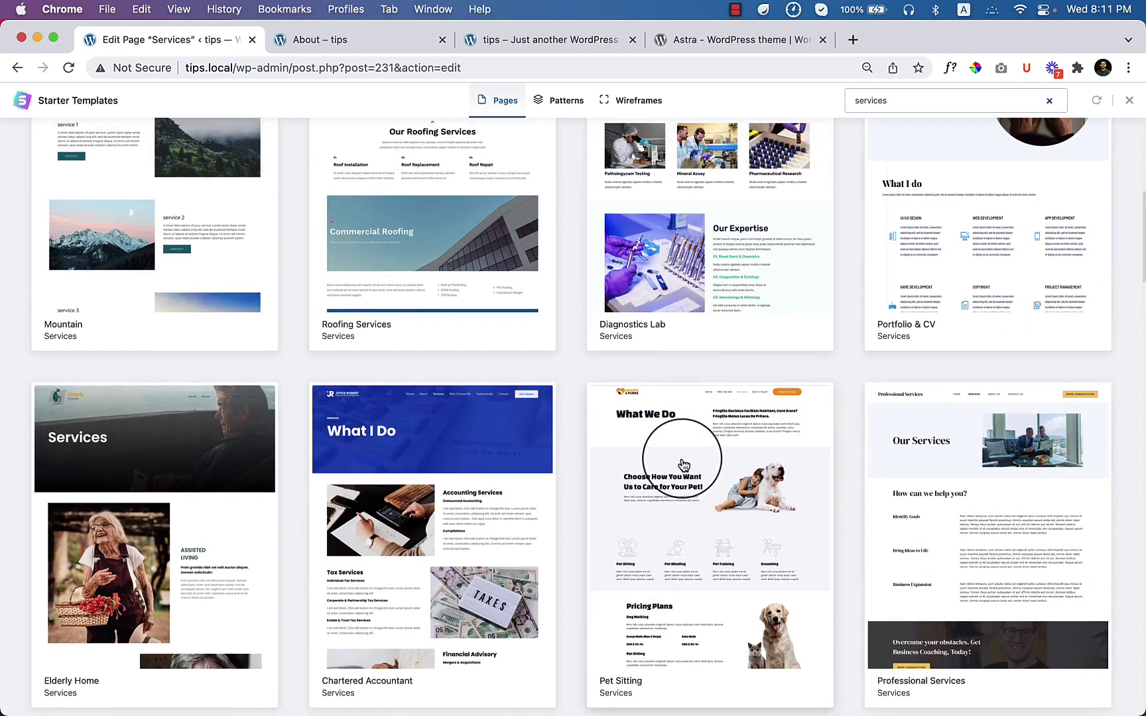
scroll(683, 466, up, 2)
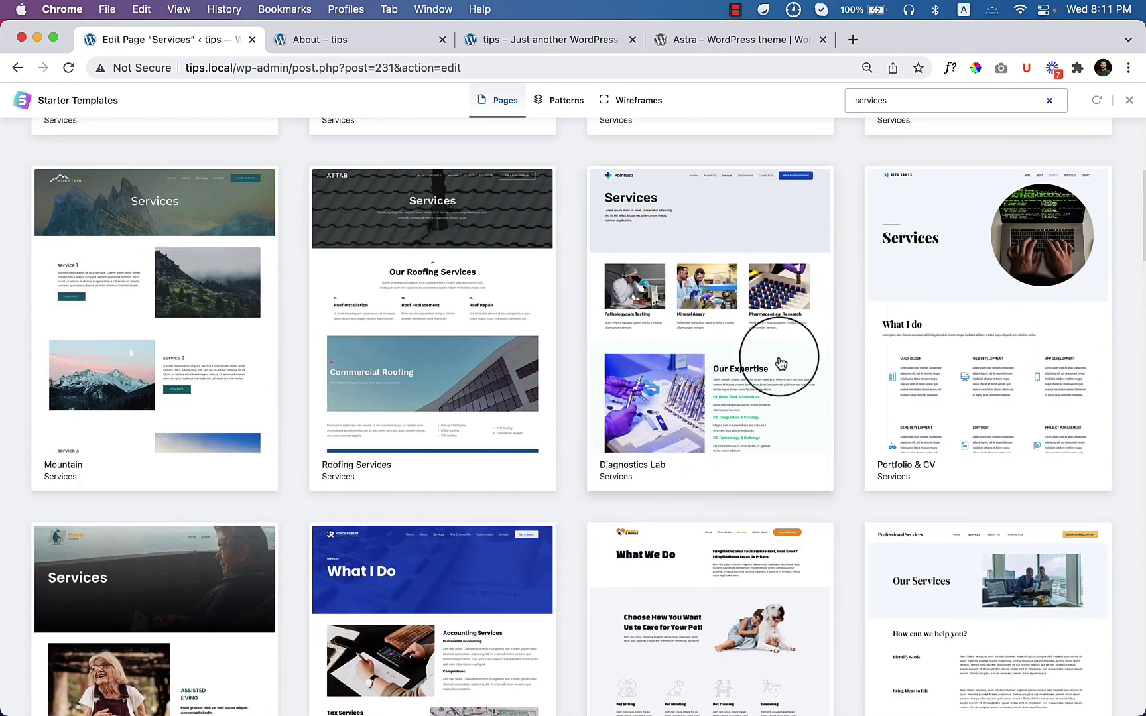
scroll(790, 361, up, 5)
scroll(358, 320, down, 10)
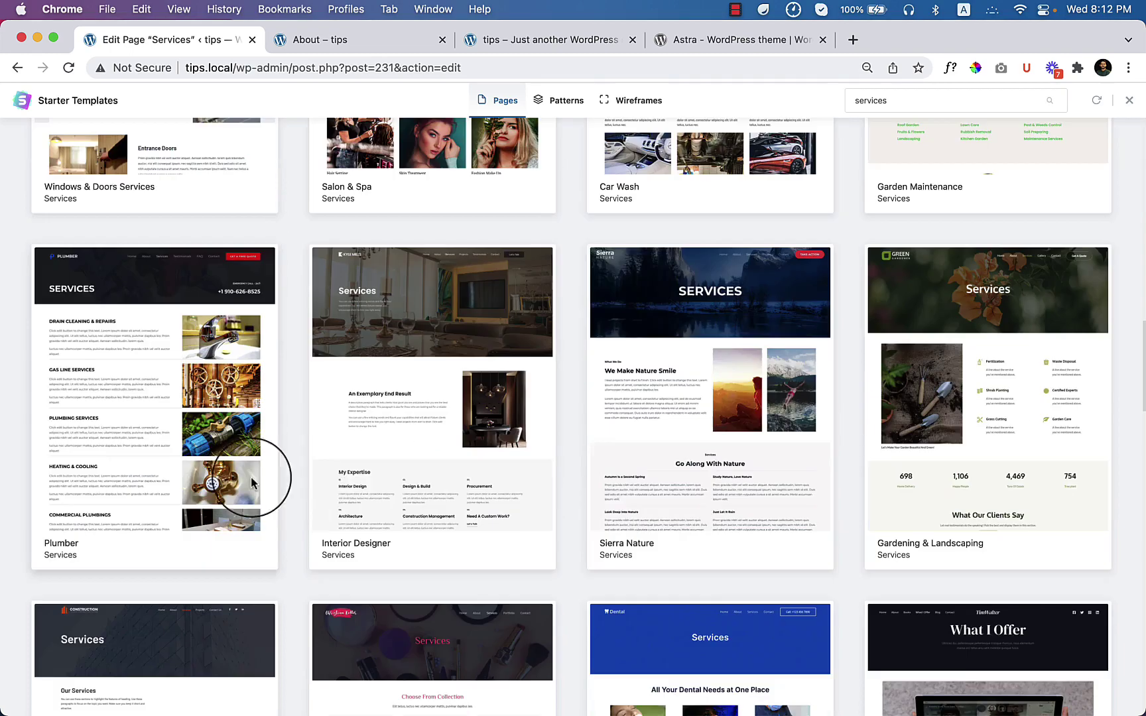
Preview the Sierra Nature Services template and import it into the Services page.
click(686, 504)
scroll(358, 473, down, 10)
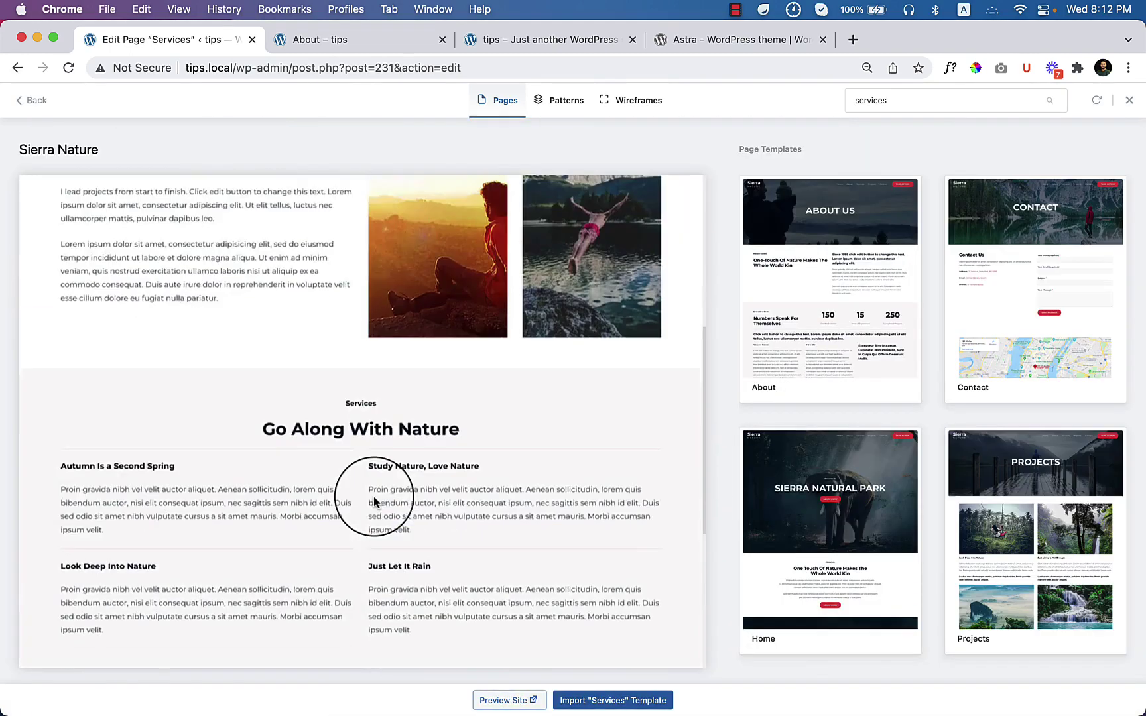
scroll(374, 502, up, 10)
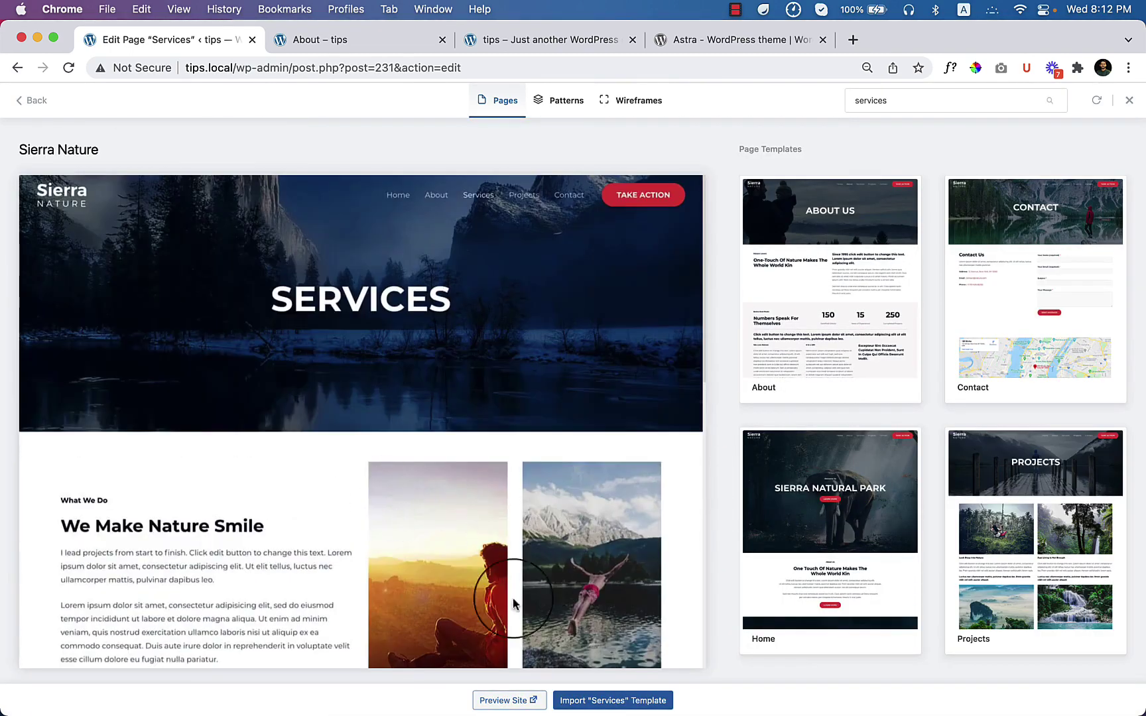
click(616, 704)
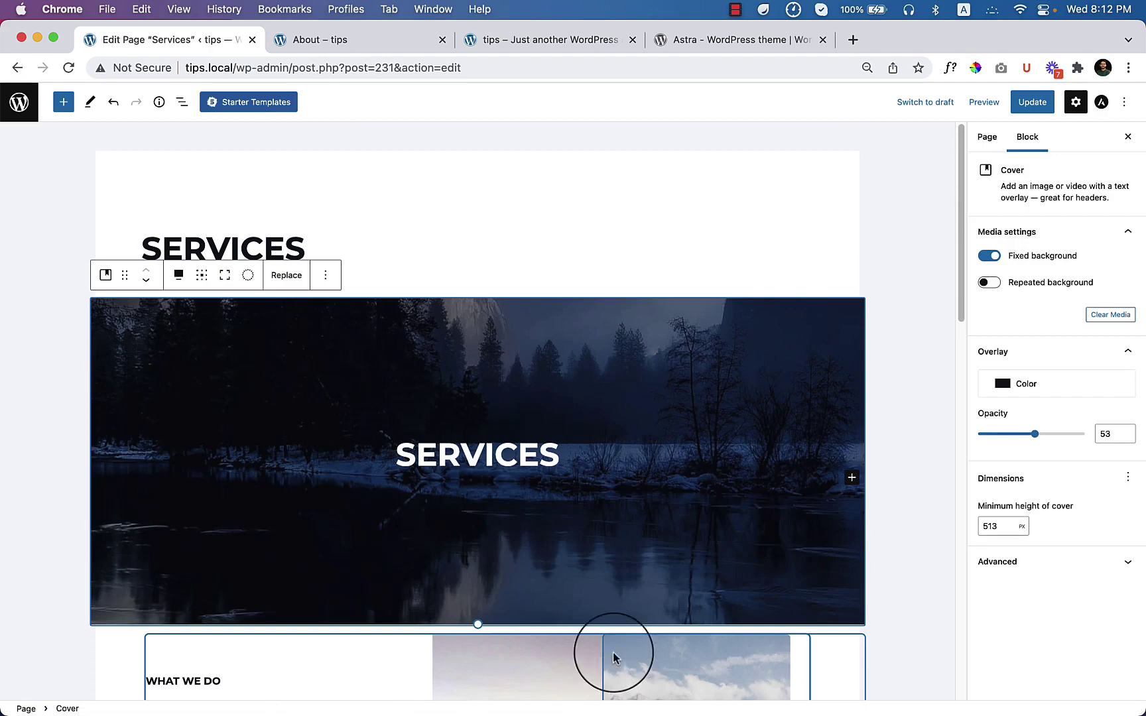
scroll(613, 660, down, 15)
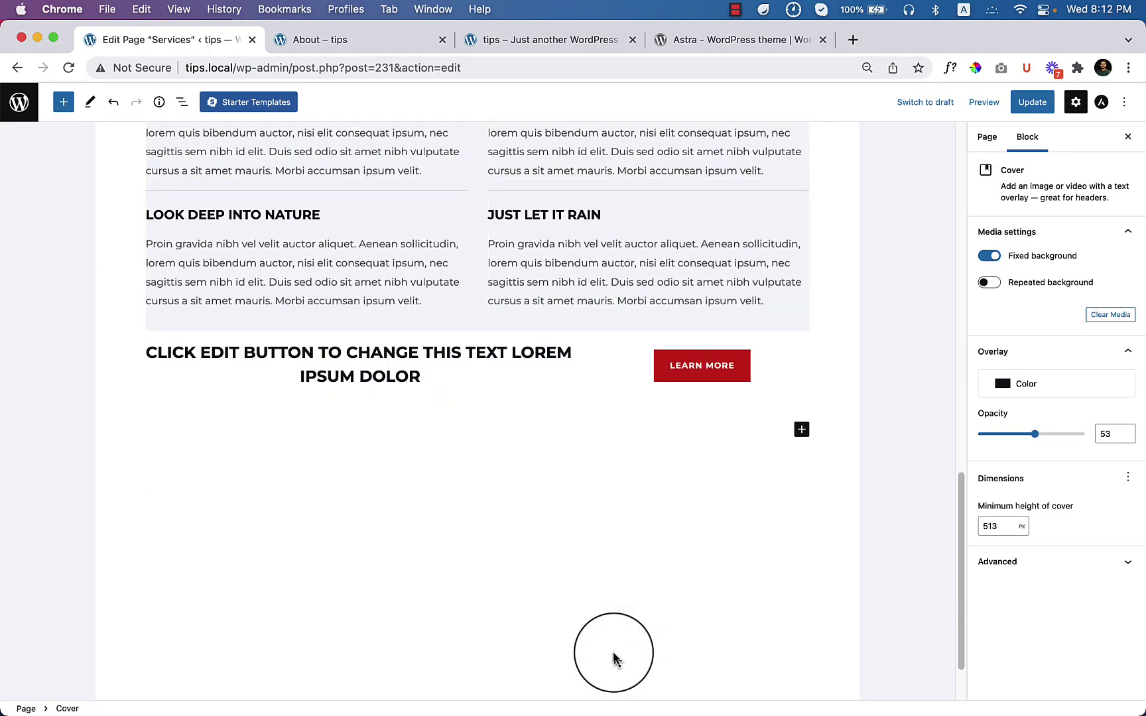
Update the Services page, open its live version in a new tab beside the editor's and review it down to the footer.
click(1031, 105)
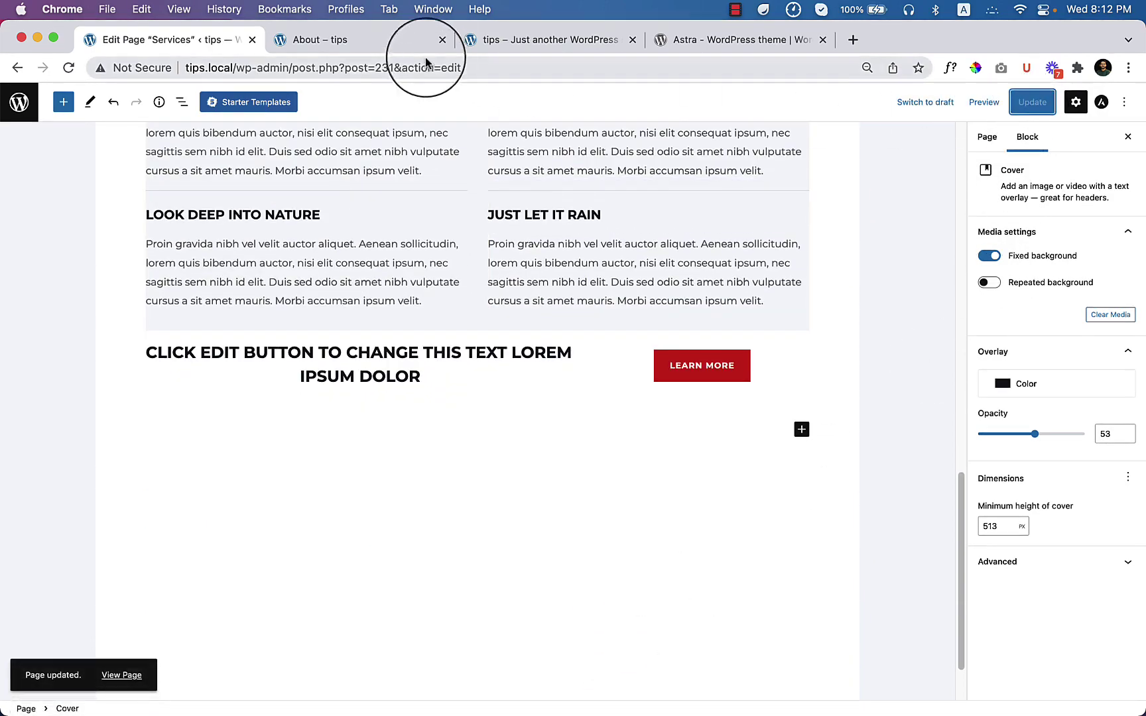
right_click(120, 677)
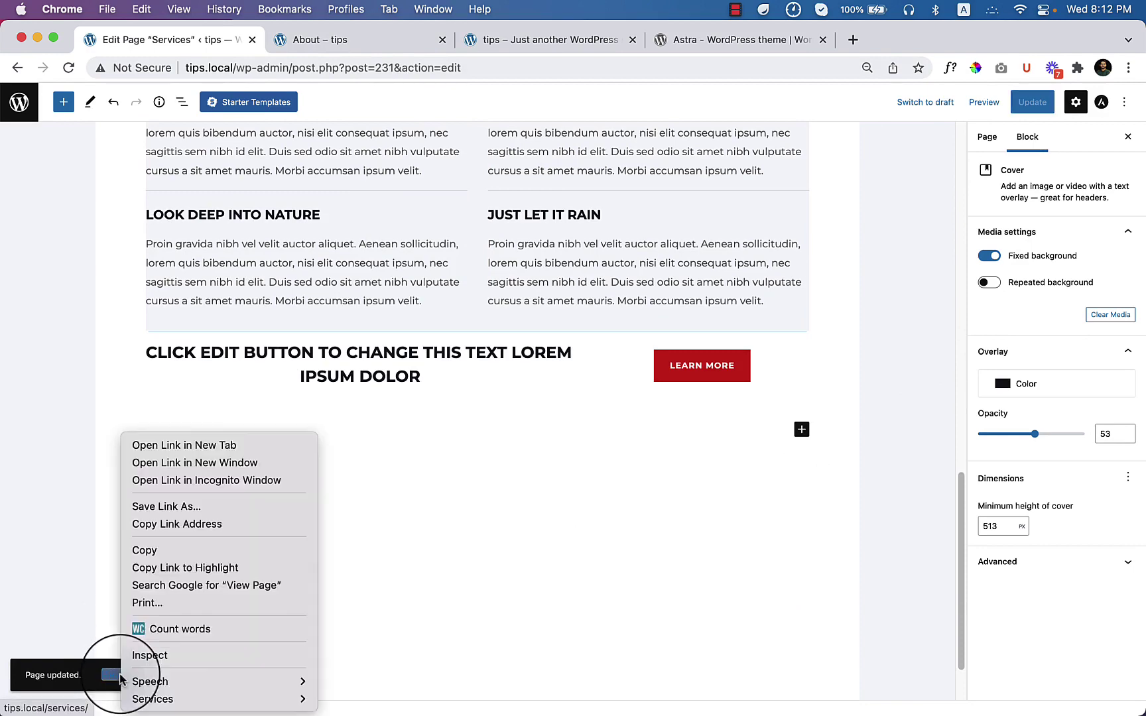
click(243, 445)
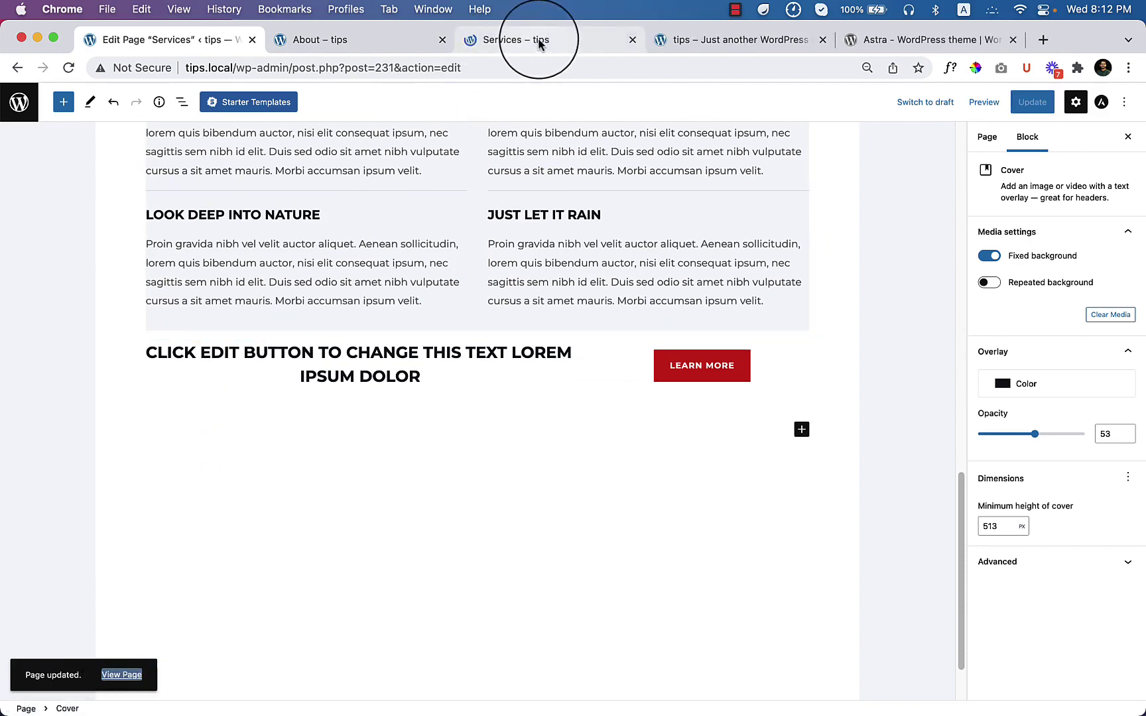
drag(537, 38, 384, 40)
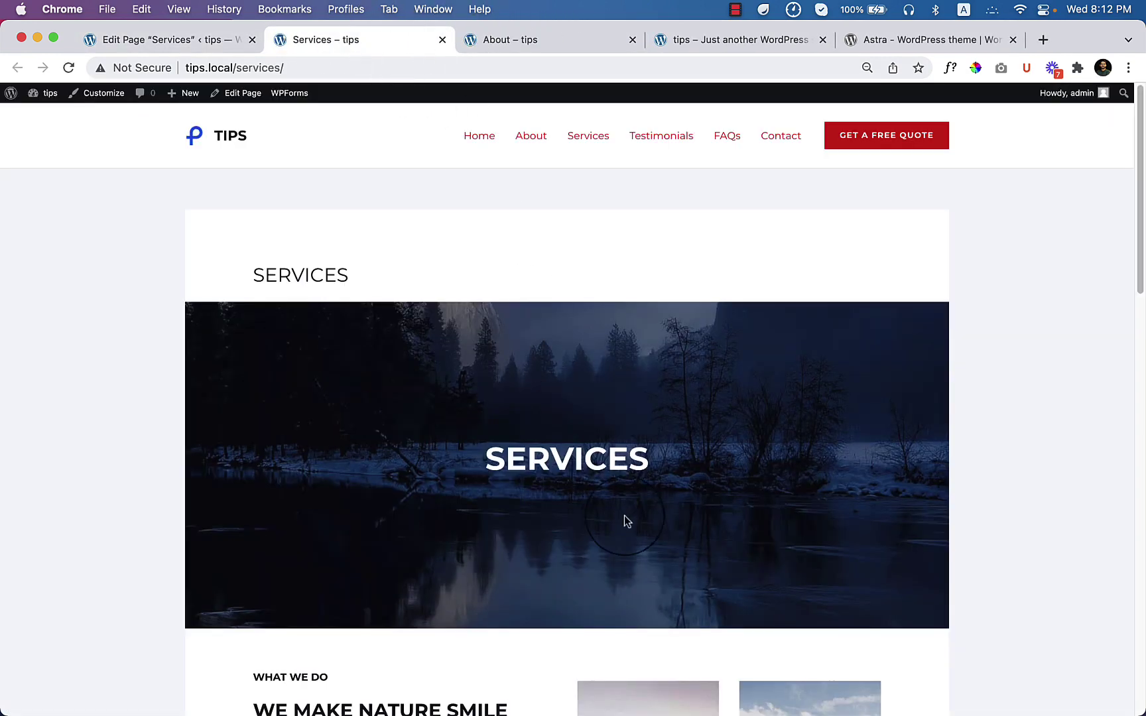
click(660, 399)
scroll(659, 400, down, 10)
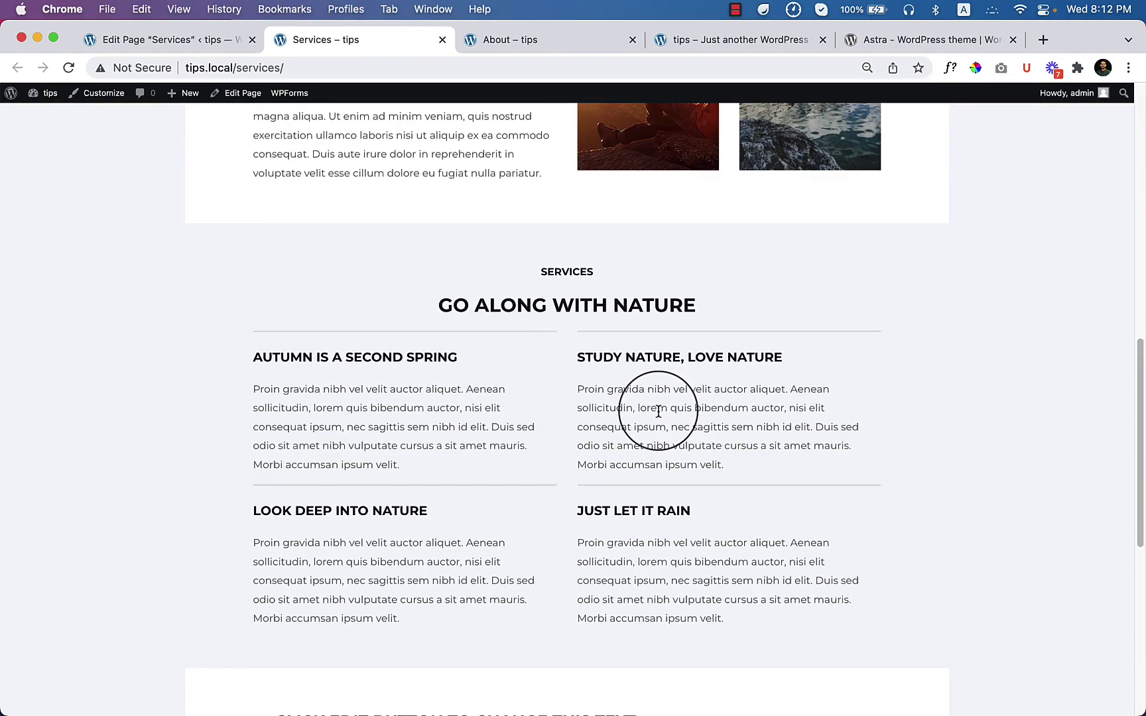
scroll(659, 411, down, 8)
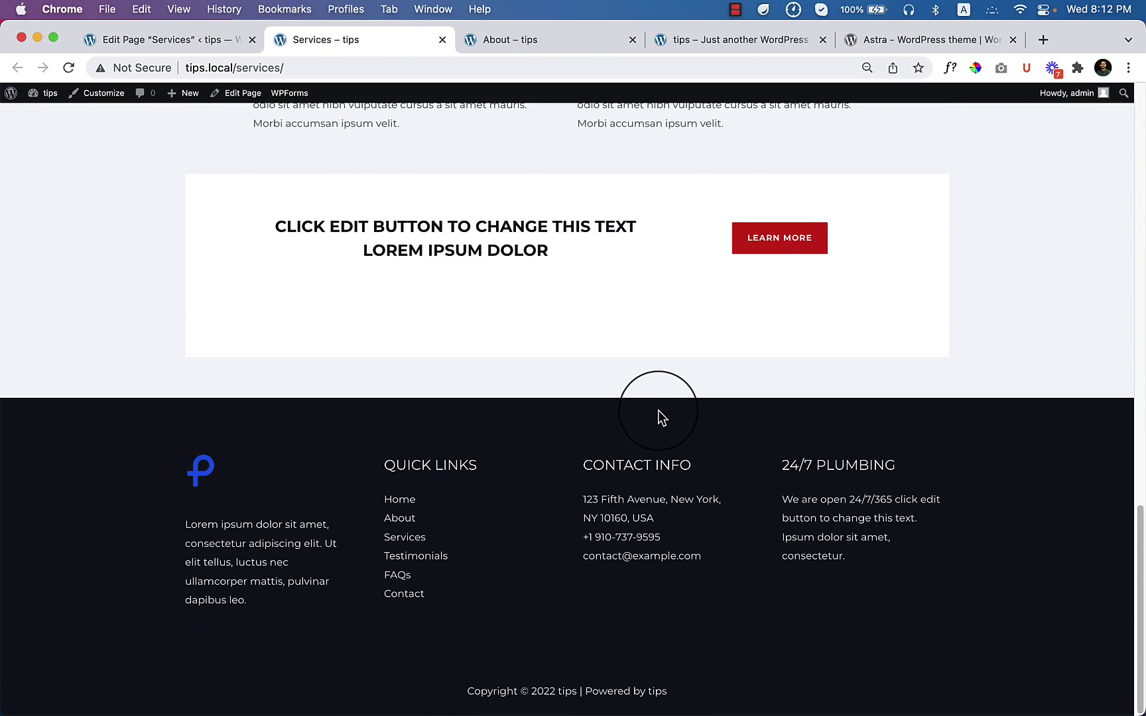
In the Services page's Astra settings, set the content layout to Full Width / Contained and disable the title and featured image.
click(199, 39)
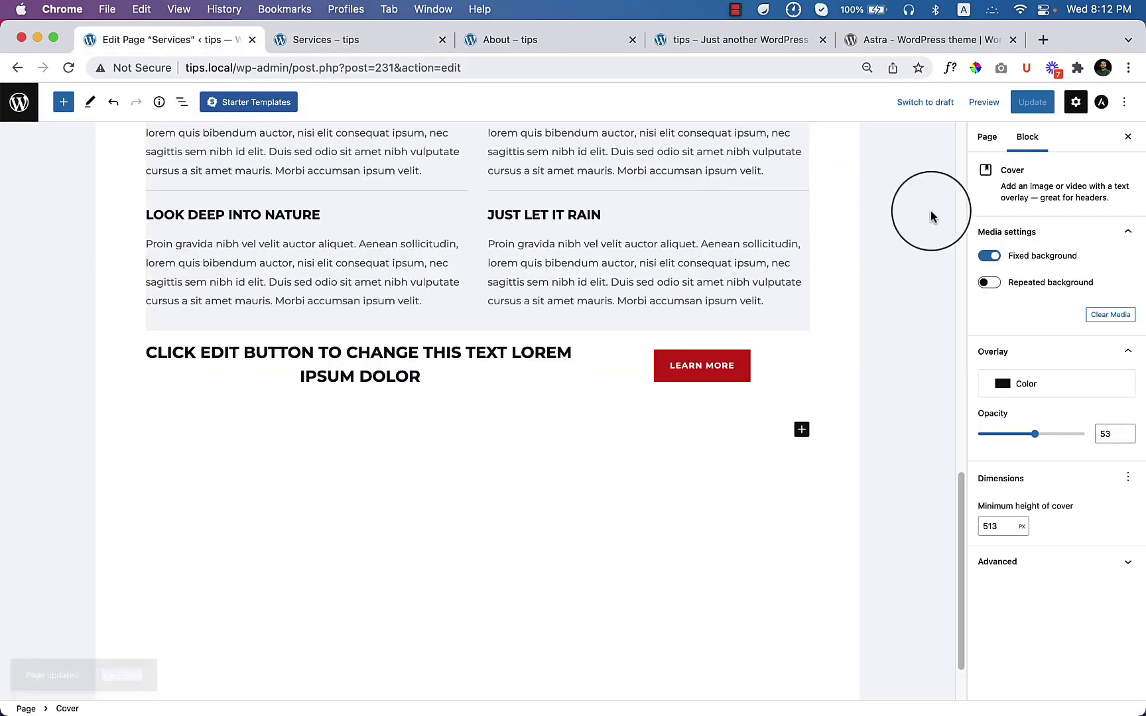
click(1102, 103)
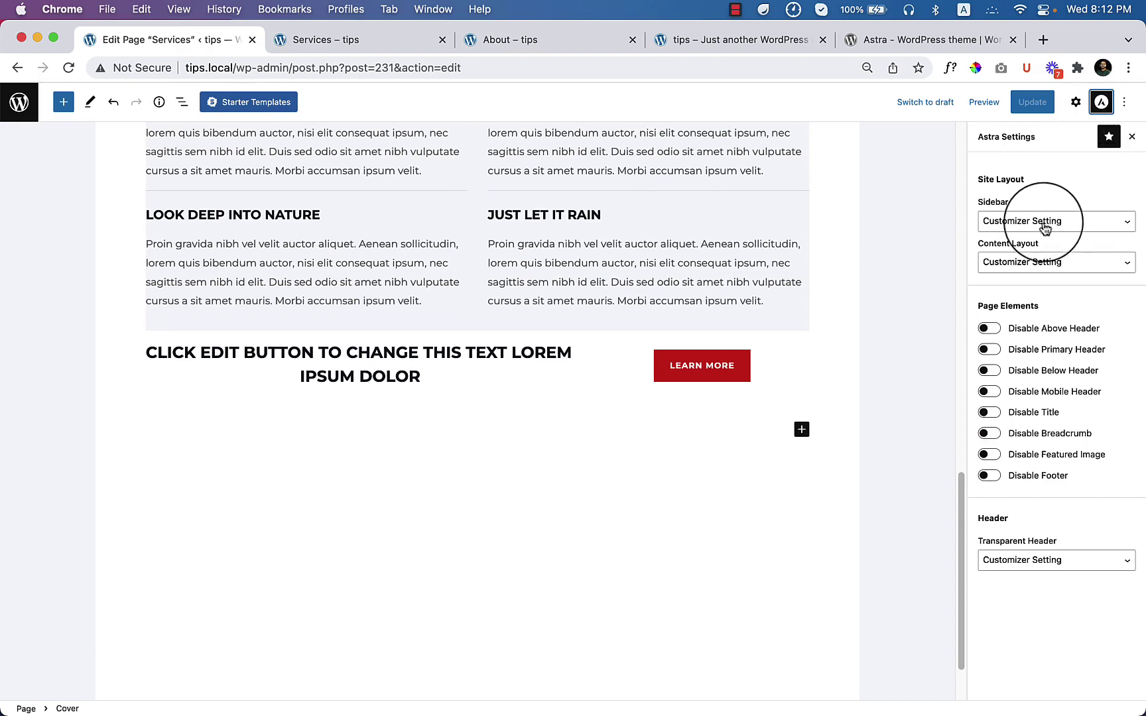
click(1032, 267)
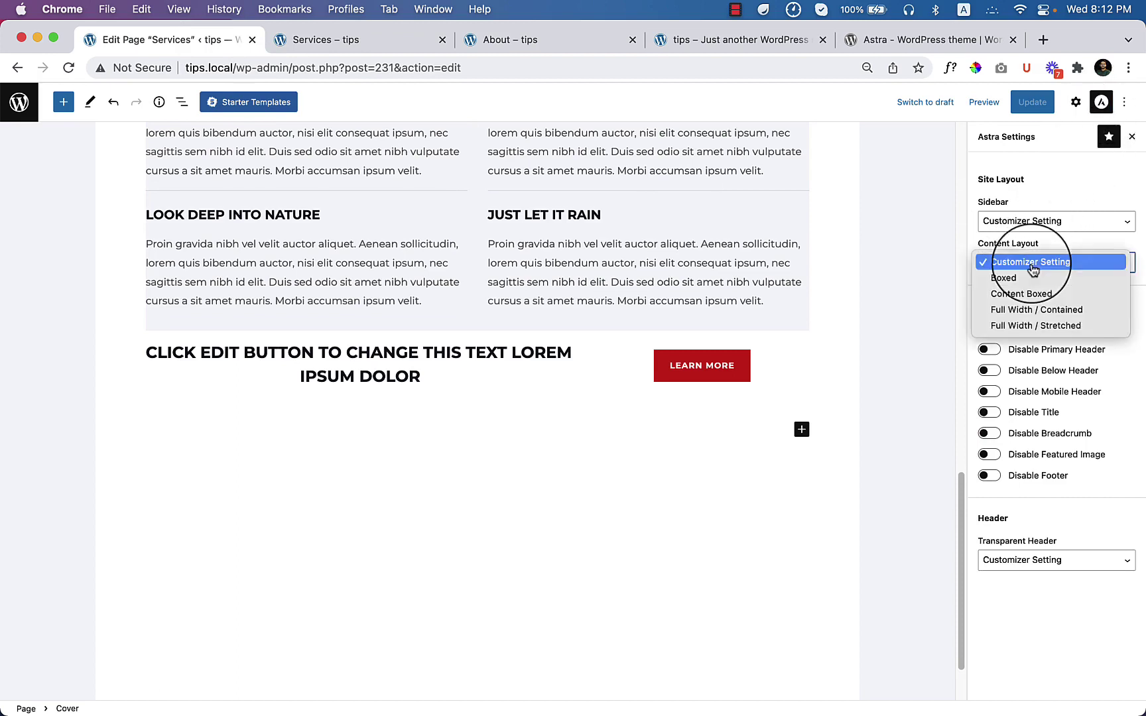
click(1027, 320)
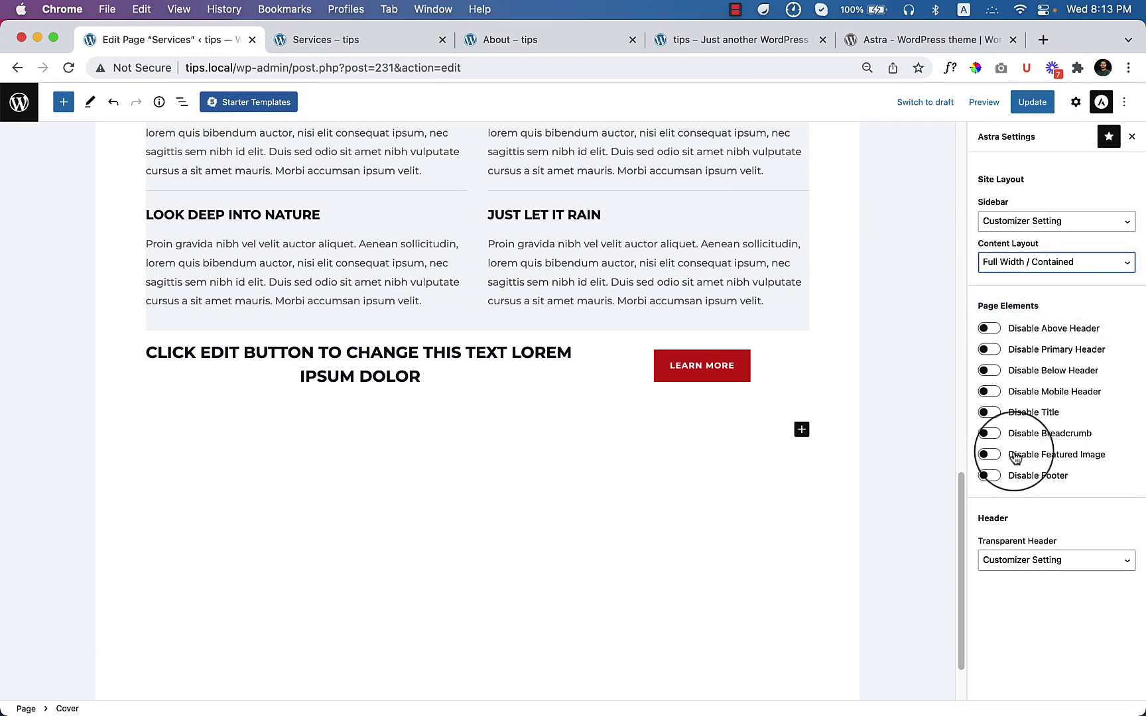
click(989, 412)
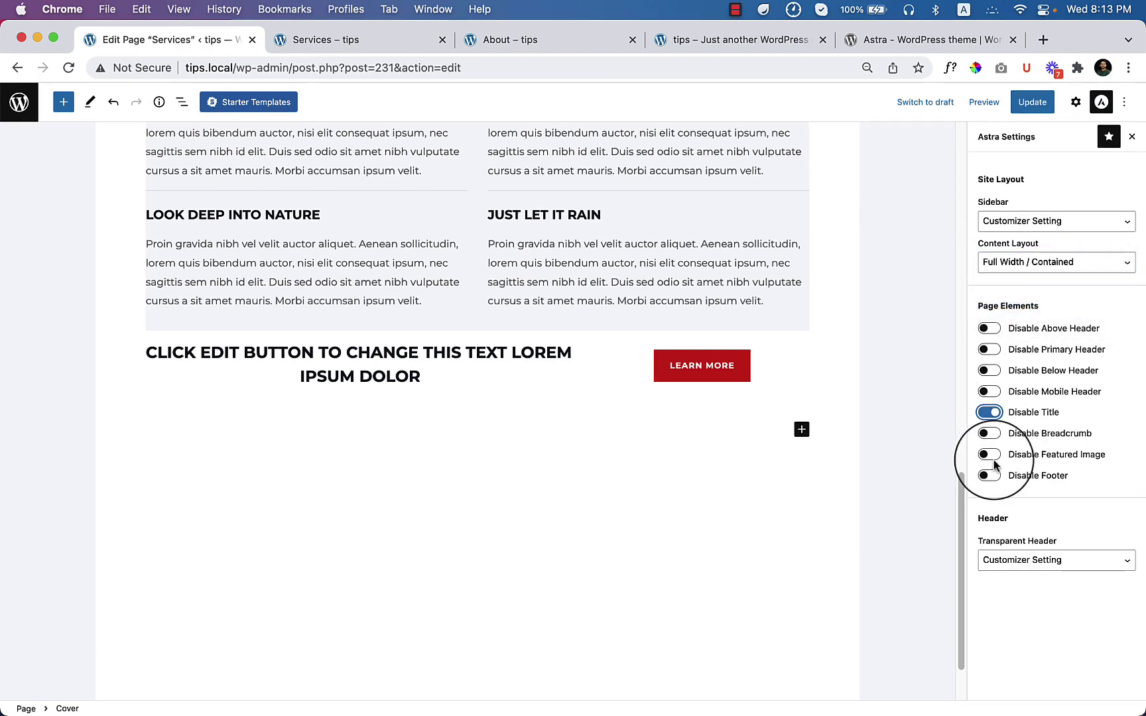
Update the Services page, reload its live version and review the full-width layout.
click(1033, 108)
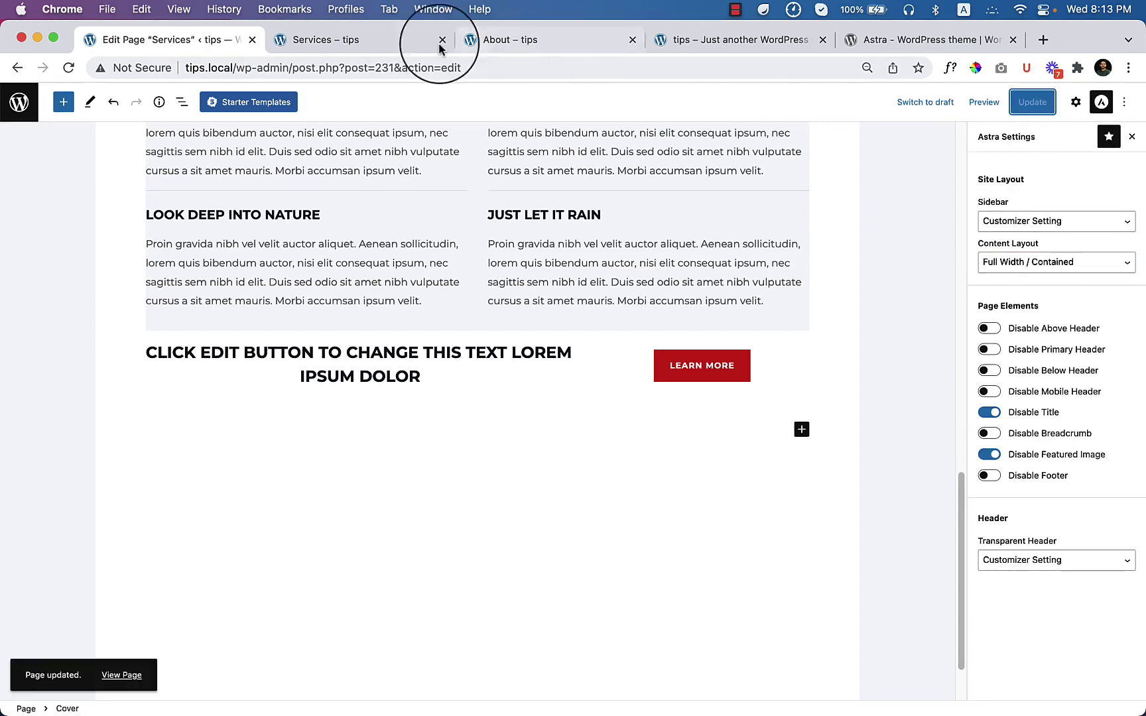
click(304, 46)
right_click(135, 183)
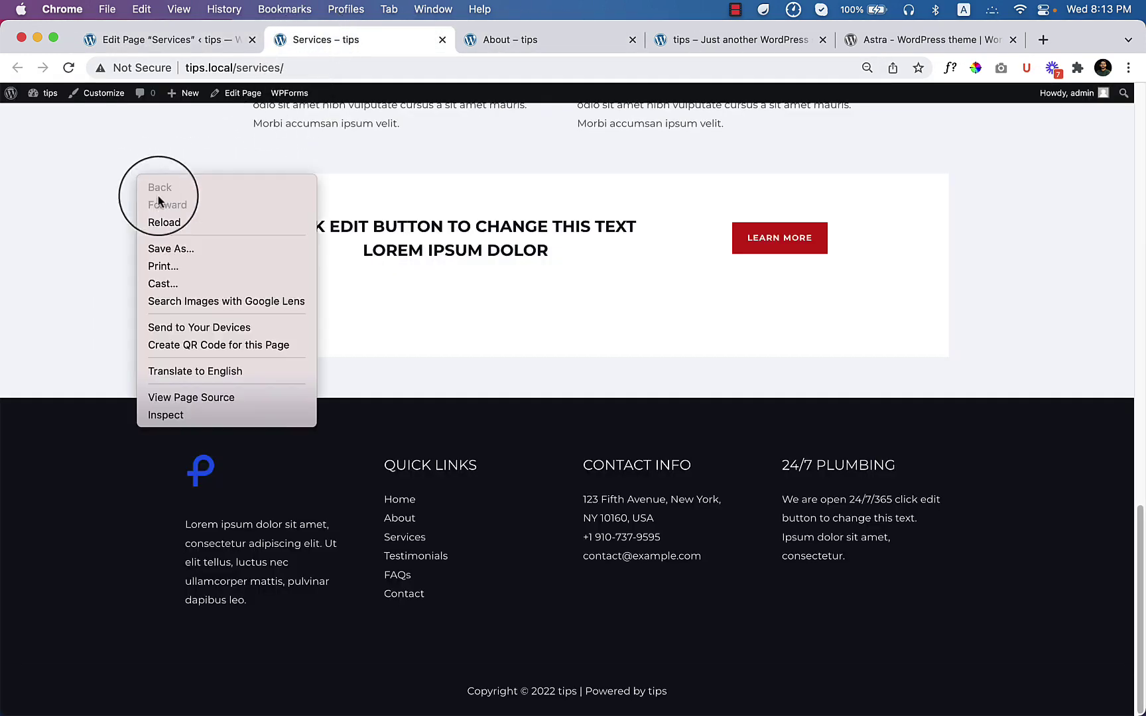
click(169, 222)
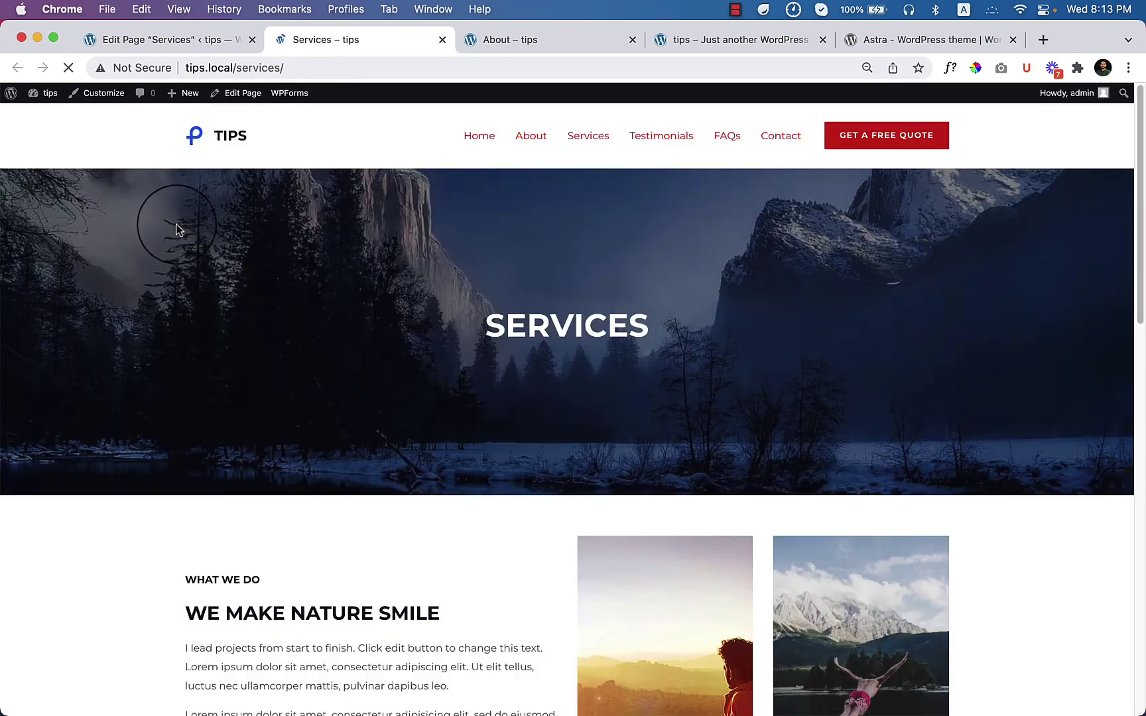
scroll(648, 423, up, 20)
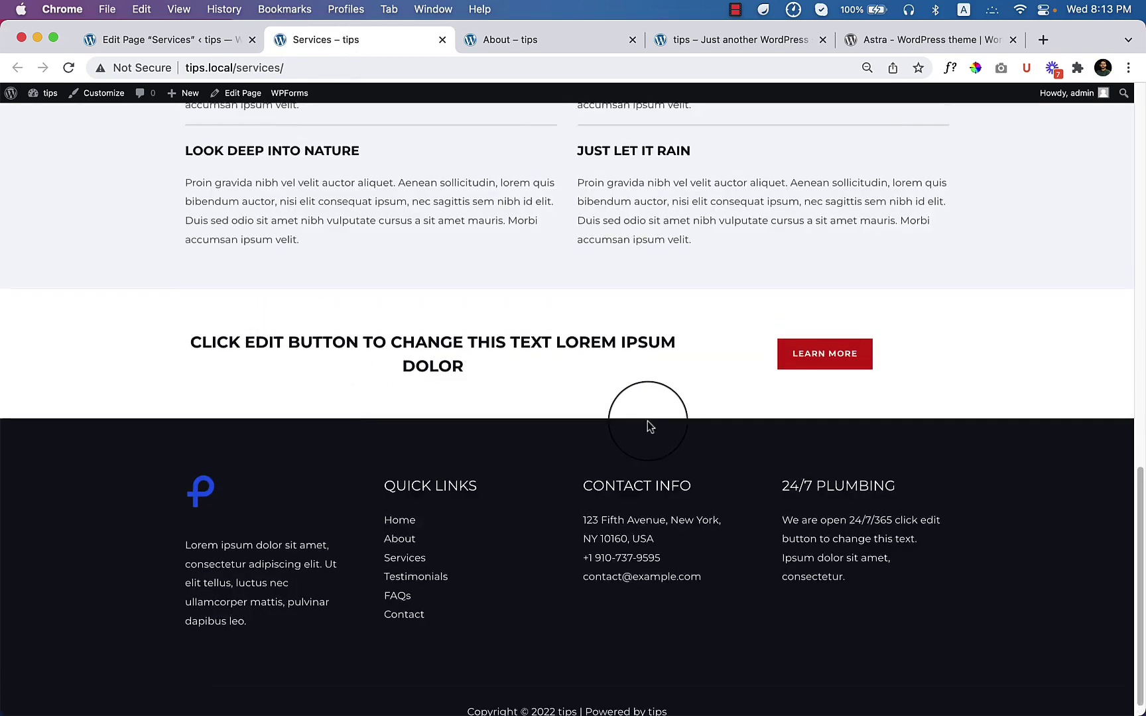
scroll(649, 424, down, 5)
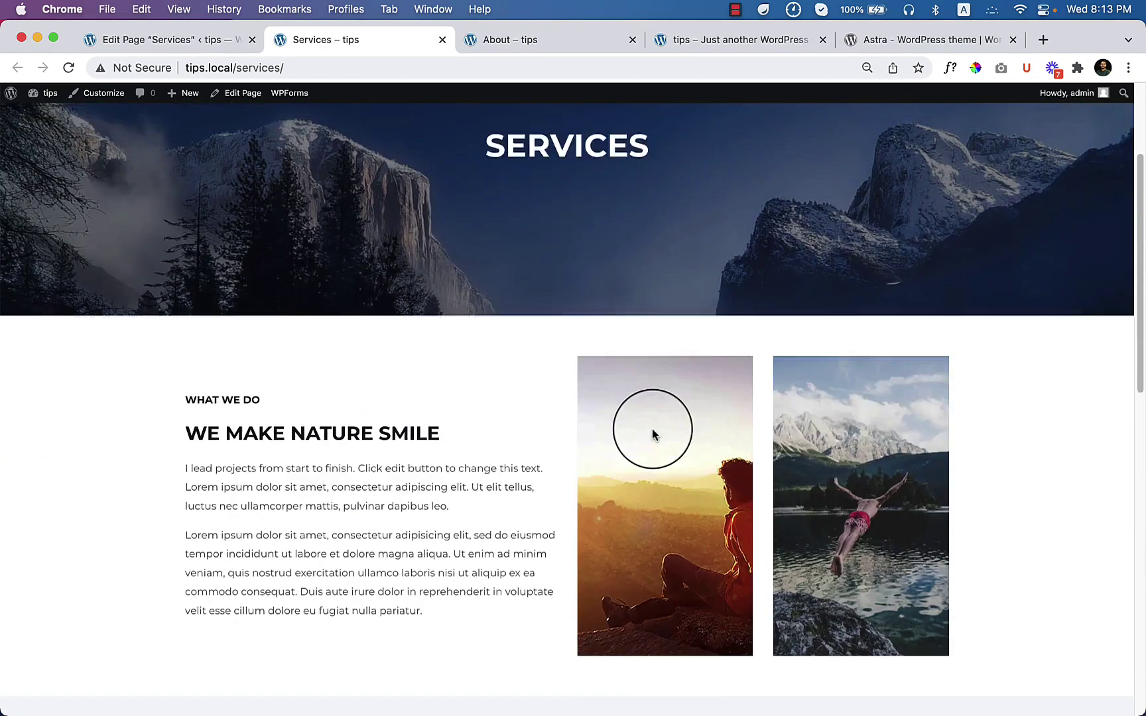
scroll(652, 432, up, 5)
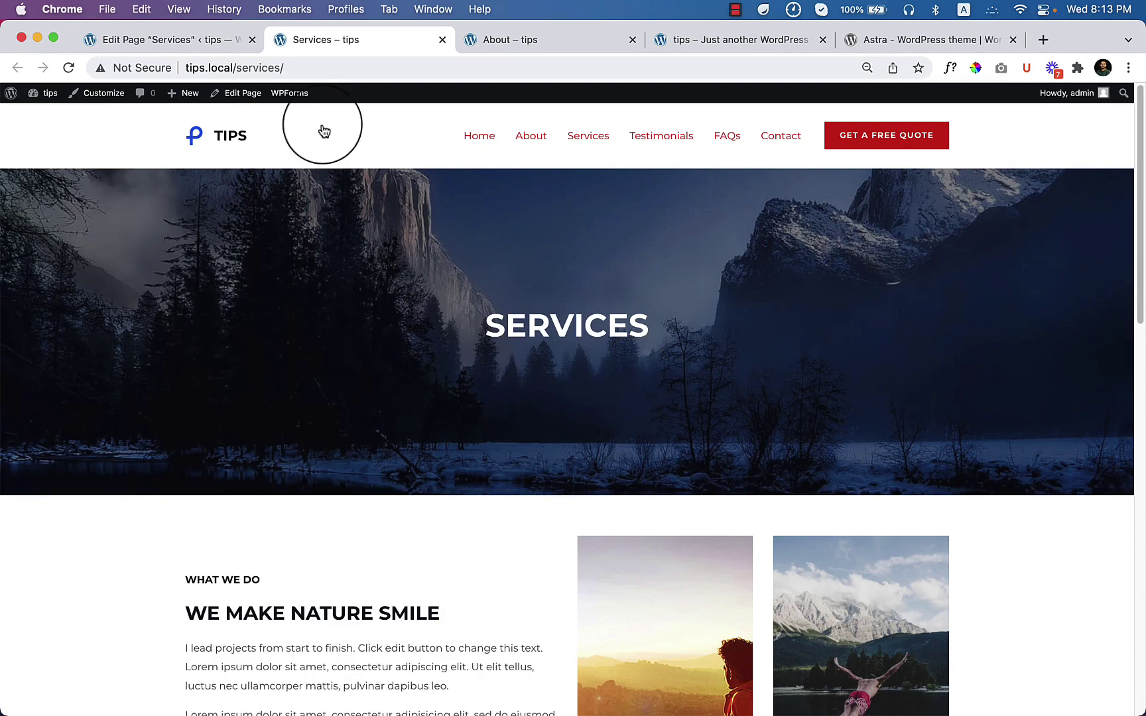
Return to the Services page editor at the What We Do section.
click(216, 39)
scroll(428, 336, up, 6)
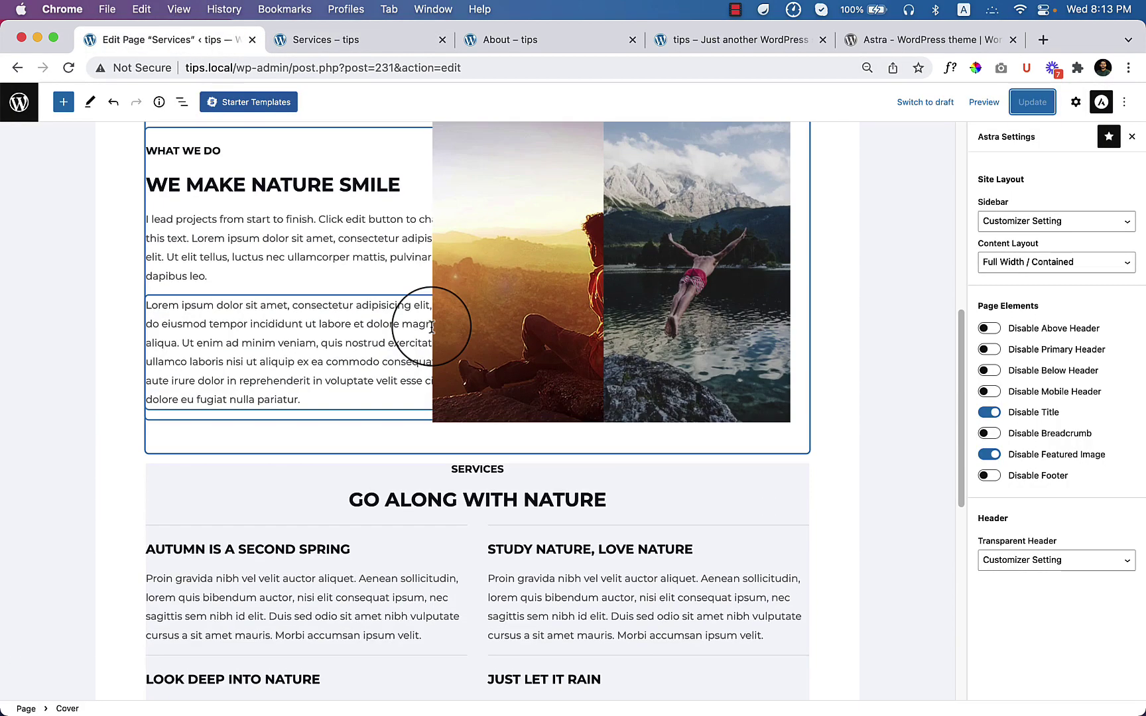